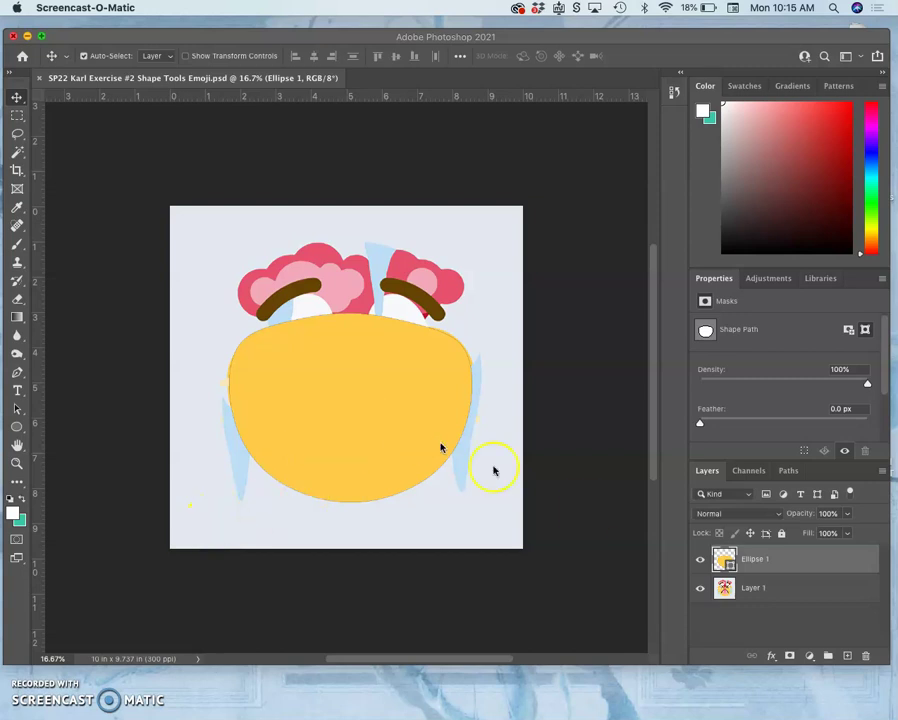
Compare Ellipse 1 and Layer 1 by toggling their visibility, ending with Layer 1 selected
{"action": "left_click", "coordinate": [700, 559]}
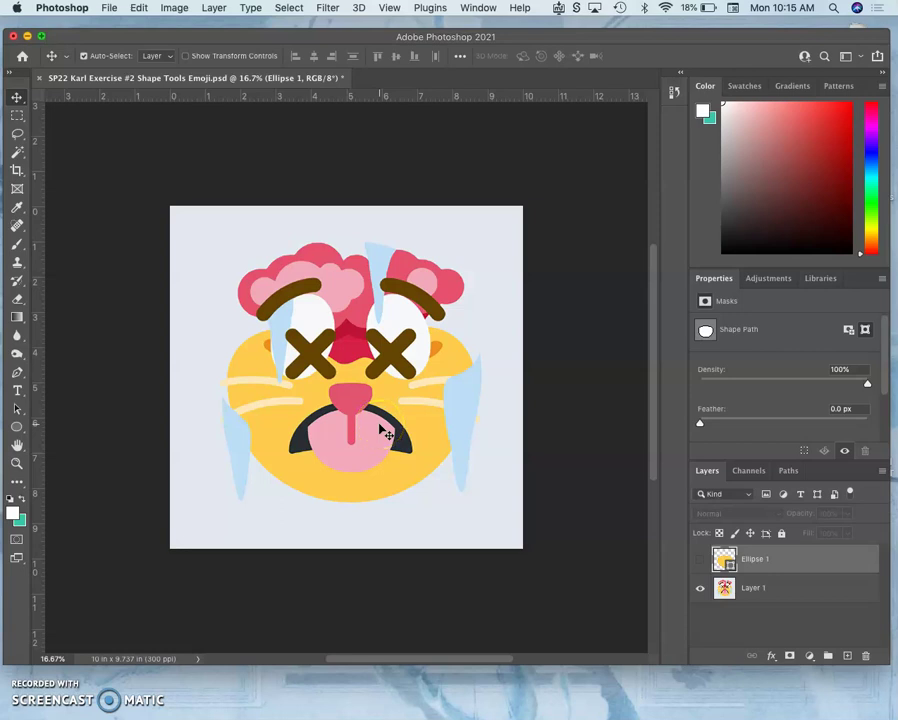
{"action": "left_click", "coordinate": [700, 560]}
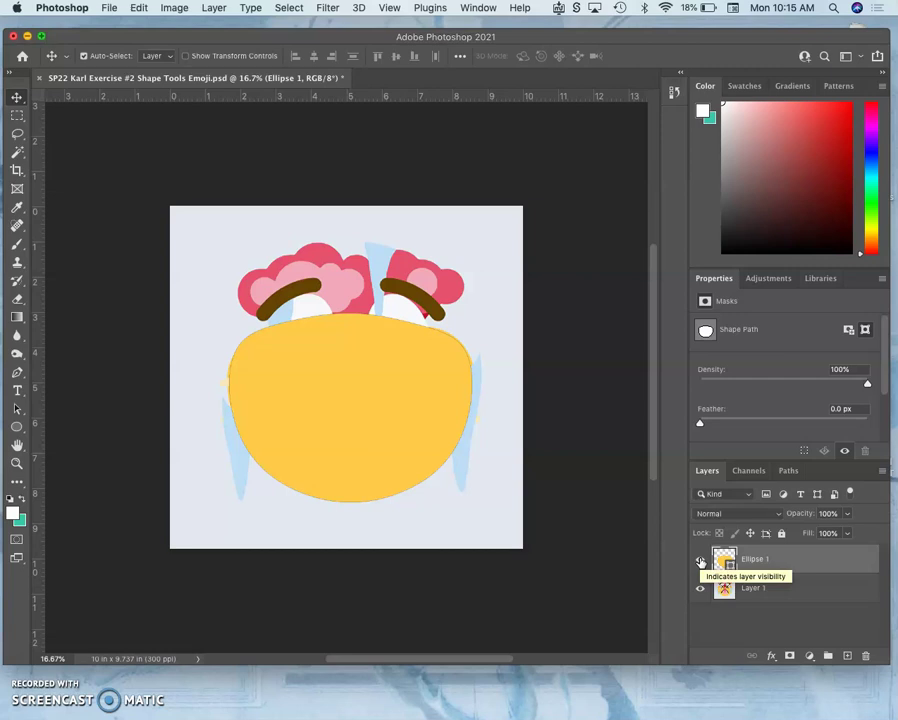
{"action": "left_click", "coordinate": [700, 560]}
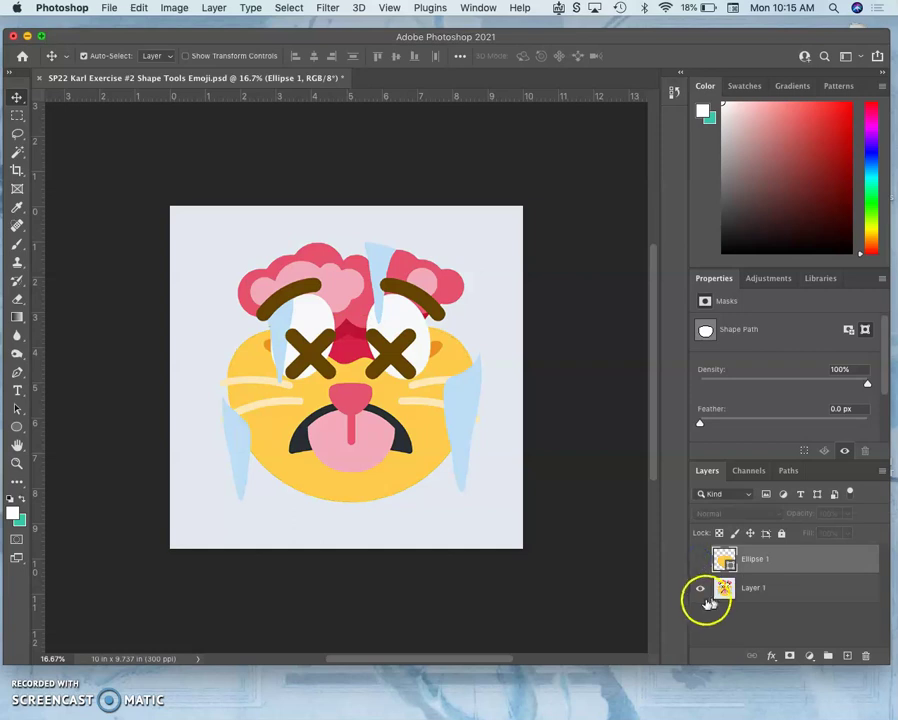
{"action": "left_click", "coordinate": [699, 588]}
{"action": "left_click", "coordinate": [699, 561]}
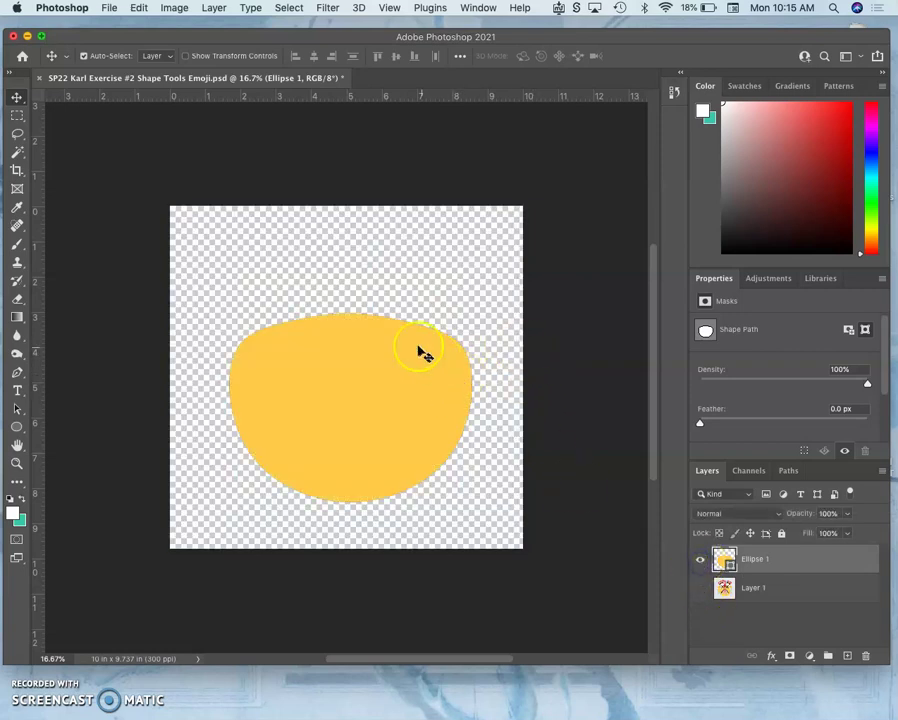
{"action": "left_click", "coordinate": [700, 589]}
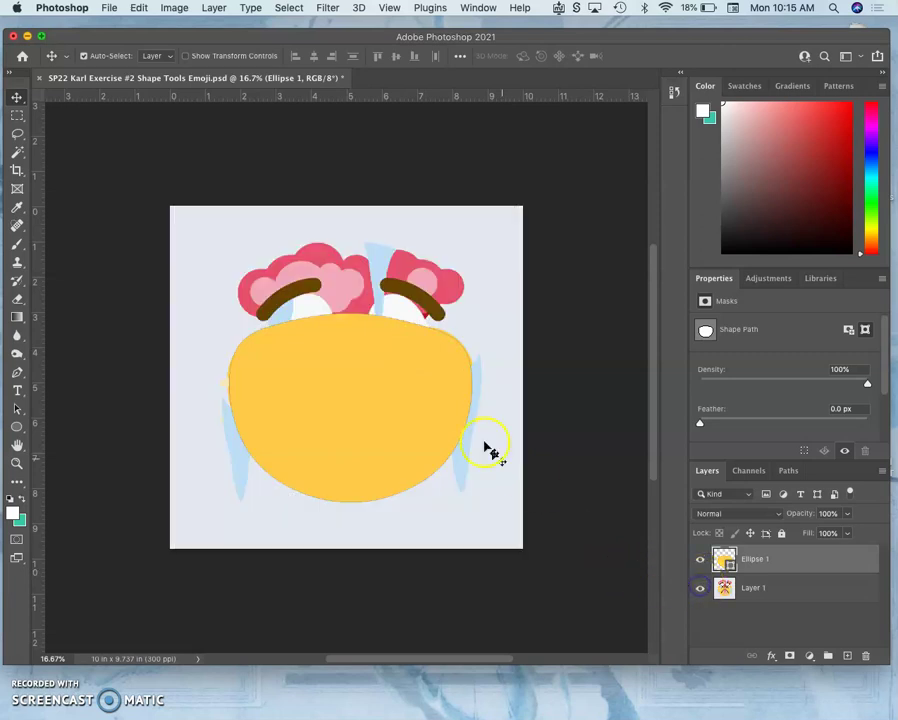
{"action": "left_click", "coordinate": [701, 561]}
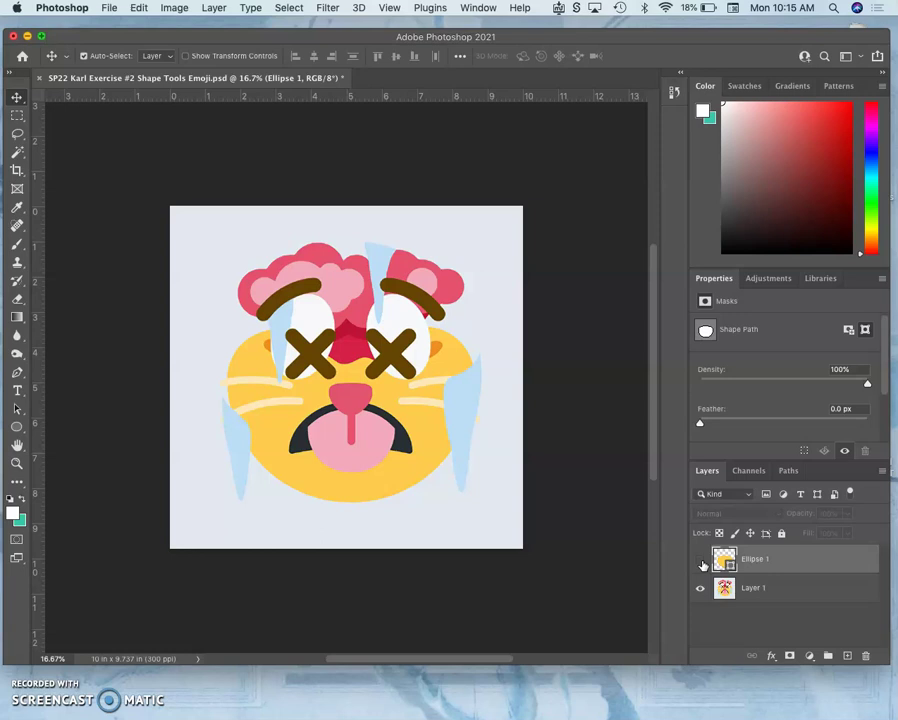
{"action": "left_click", "coordinate": [701, 561]}
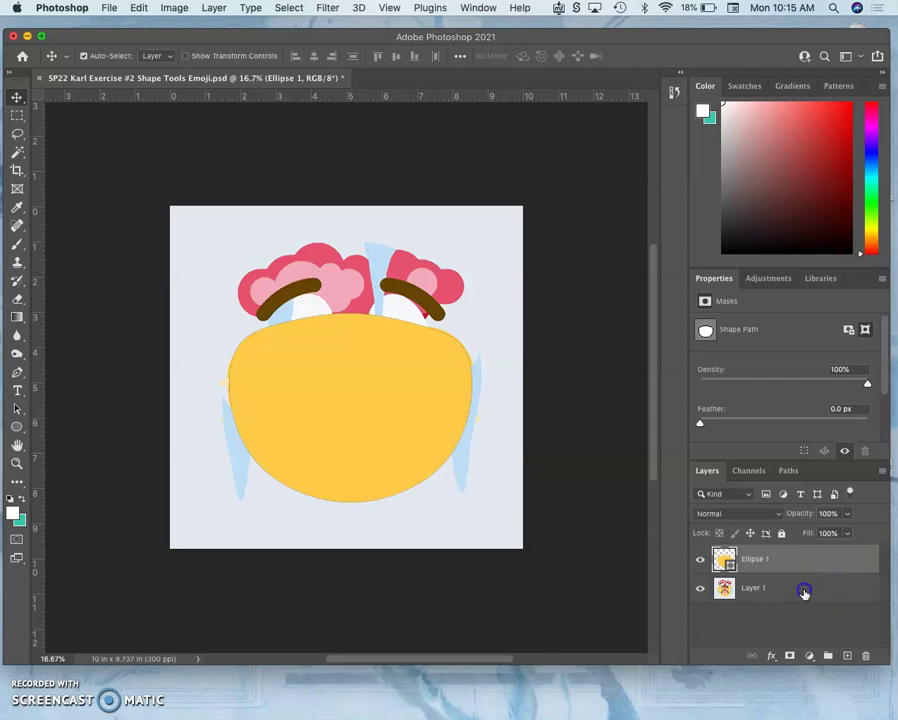
{"action": "left_click", "coordinate": [752, 588]}
Hide Ellipse 1 and duplicate the cat reference Layer 1 as Layer 1 copy
{"action": "left_click", "coordinate": [701, 563]}
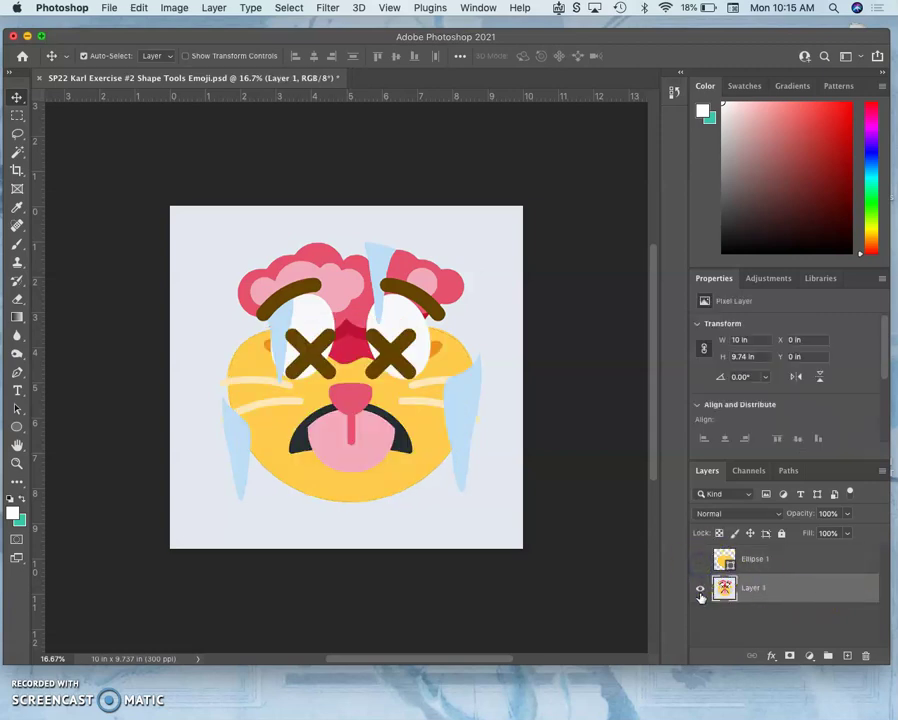
{"action": "left_click", "coordinate": [700, 590]}
{"action": "left_click", "coordinate": [700, 590]}
{"action": "left_click", "coordinate": [784, 586]}
{"action": "key", "text": "super+j"}
{"action": "left_click", "coordinate": [773, 588]}
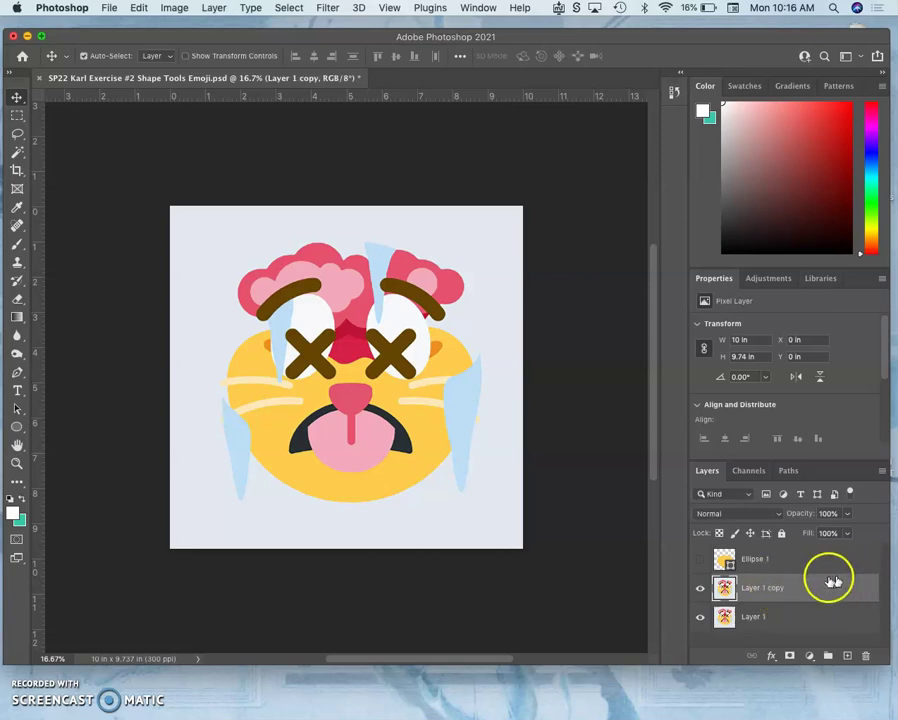
Move Layer 1 copy above Ellipse 1 and make Ellipse 1 visible again
{"action": "left_click", "coordinate": [809, 590]}
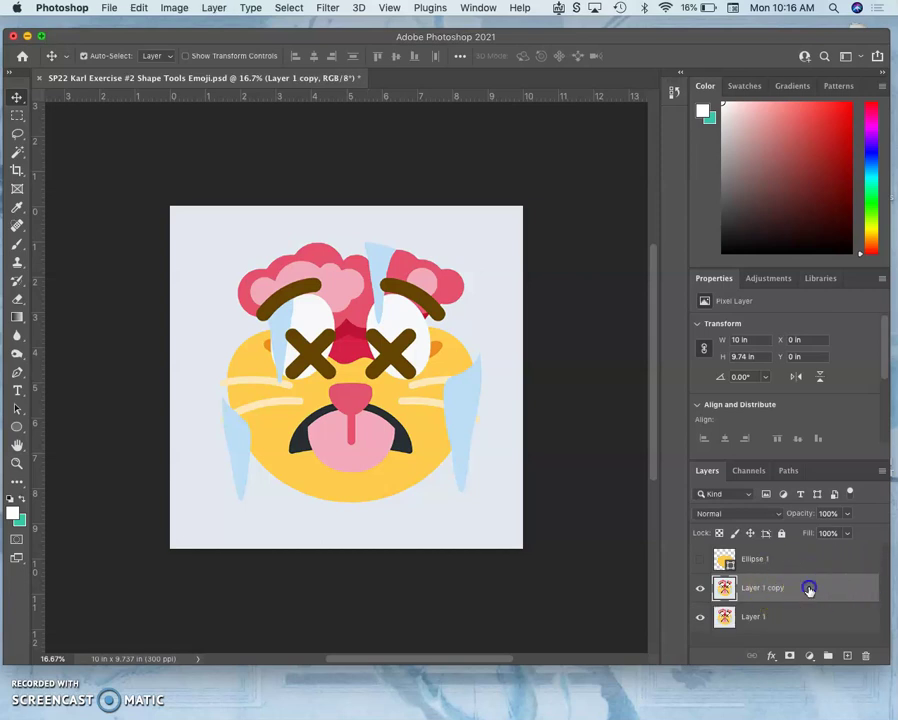
{"action": "left_click_drag", "start_coordinate": [809, 590], "coordinate": [802, 549]}
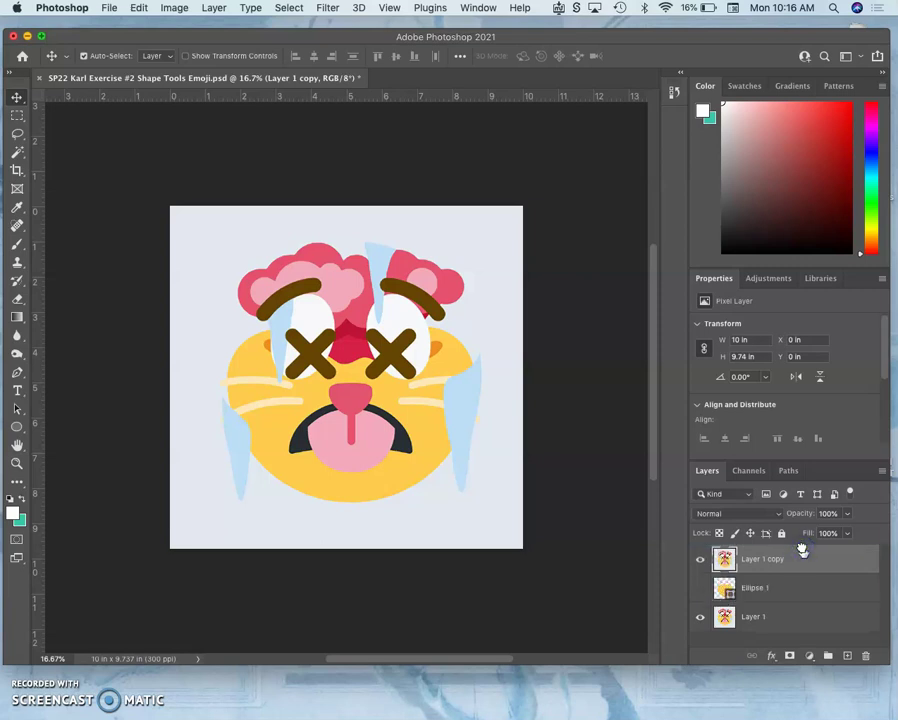
{"action": "left_click", "coordinate": [700, 587]}
{"action": "left_click", "coordinate": [758, 567]}
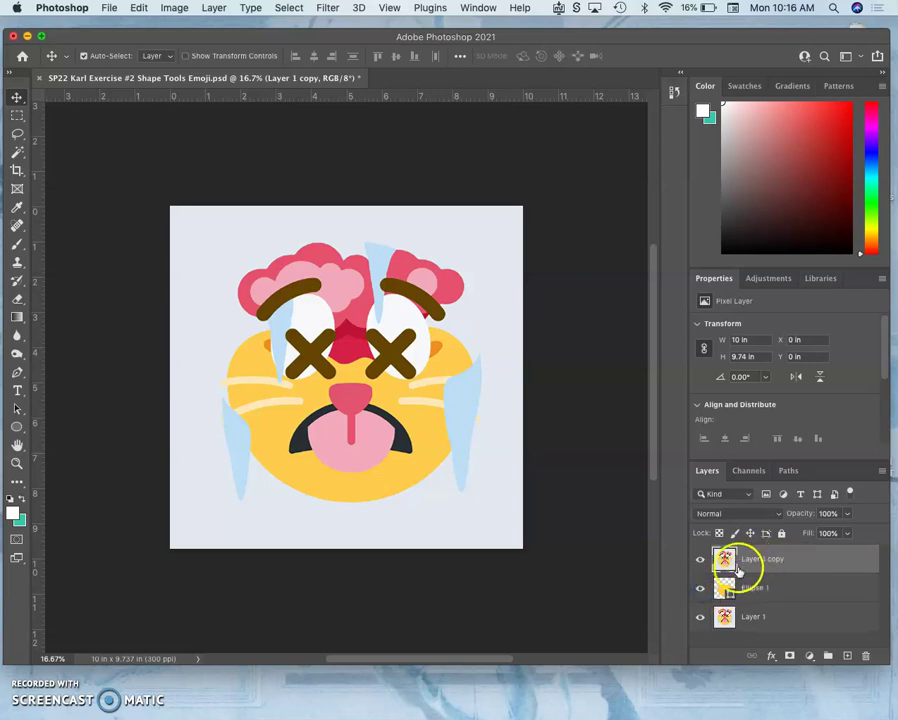
{"action": "left_click", "coordinate": [808, 558]}
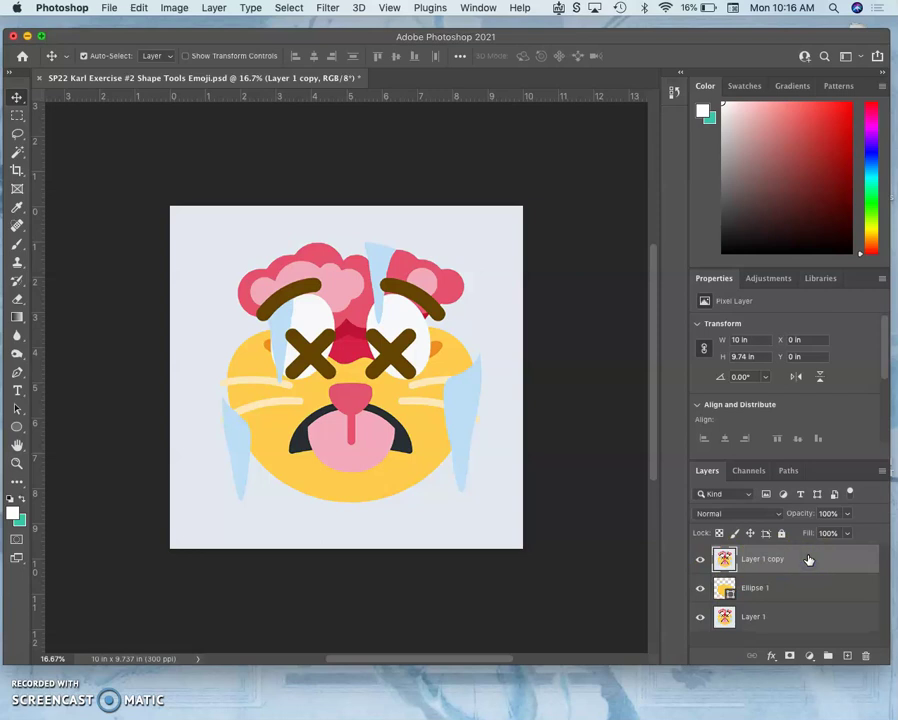
Zoom in on the emoji artwork so it fills the view
{"action": "mouse_move", "coordinate": [809, 560]}
{"action": "left_mouse_down"}
{"action": "mouse_move", "coordinate": [810, 598]}
{"action": "mouse_move", "coordinate": [805, 560]}
{"action": "left_mouse_up"}
{"action": "key", "text": "super+equal"}
{"action": "key", "text": "super+equal"}
{"action": "key", "text": "super+minus"}
{"action": "key", "text": "super+minus"}
{"action": "key", "text": "super+minus"}
{"action": "key", "text": "super+equal"}
{"action": "key", "text": "super+equal"}
{"action": "key", "text": "super+equal"}
{"action": "key", "text": "super+minus"}
{"action": "key", "text": "super+minus"}
{"action": "key", "text": "super+minus"}
{"action": "key", "text": "super+equal"}
{"action": "key", "text": "super+equal"}
{"action": "key", "text": "super+0"}
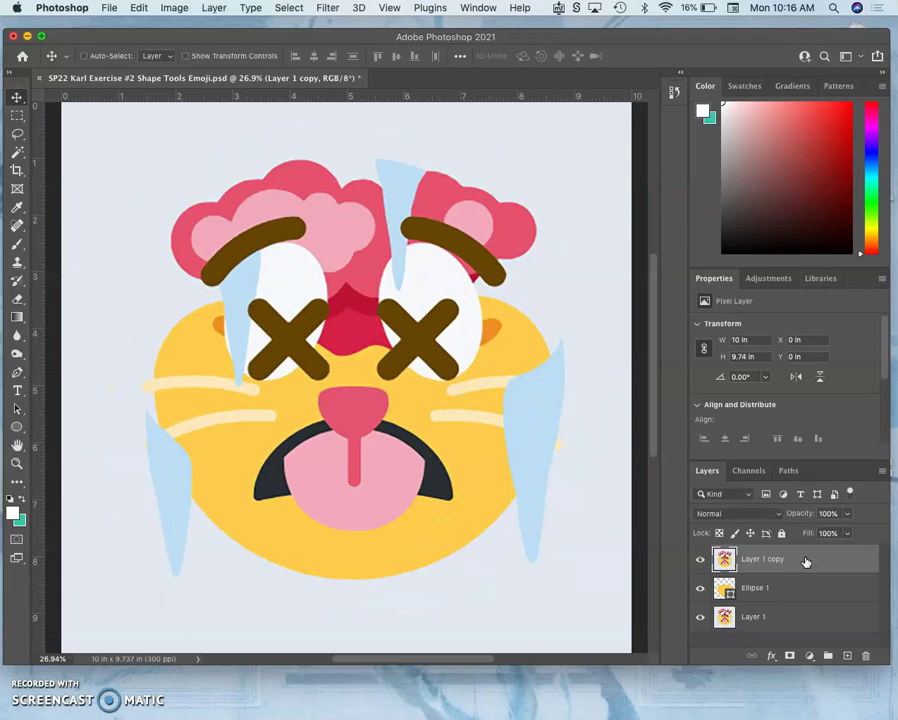
Try sending Layer 1 copy down the stack, undoing to keep it on top
{"action": "key", "text": "super+bracketleft"}
{"action": "key", "text": "super+bracketleft"}
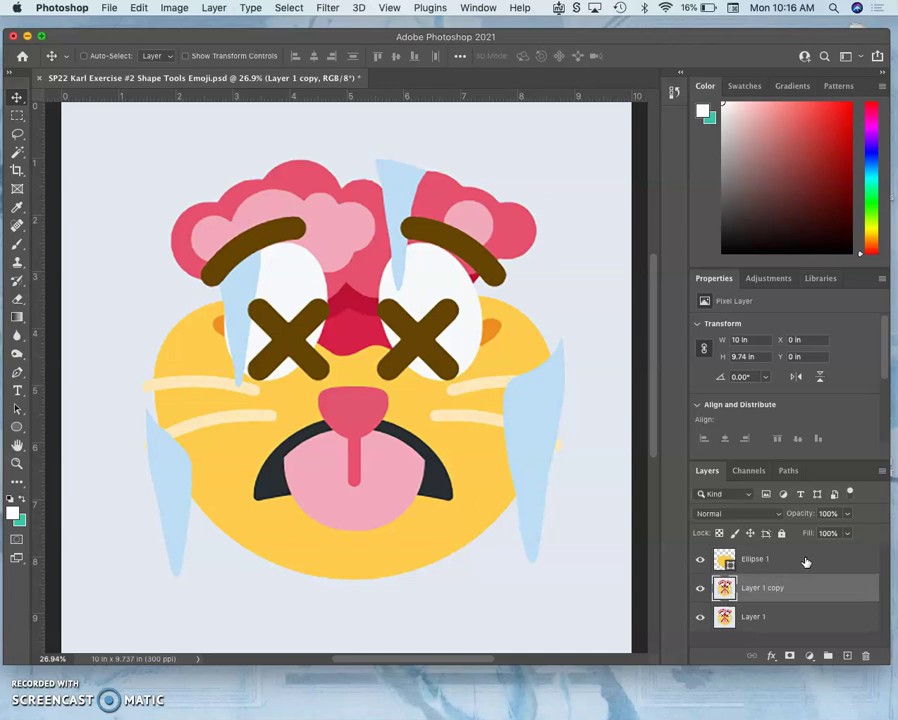
{"action": "key", "text": "super+z"}
{"action": "key", "text": "super+z"}
{"action": "key", "text": "super+bracketleft"}
{"action": "key", "text": "super+bracketleft"}
{"action": "key", "text": "super+z"}
{"action": "key", "text": "super+z"}
{"action": "key", "text": "super+bracketleft"}
{"action": "key", "text": "super+bracketleft"}
{"action": "key", "text": "super+z"}
{"action": "key", "text": "super+z"}
Lower Layer 1 copy's opacity to about 80%
{"action": "left_click_drag", "start_coordinate": [805, 561], "coordinate": [698, 562]}
{"action": "left_click", "coordinate": [700, 560]}
{"action": "left_click", "coordinate": [700, 560]}
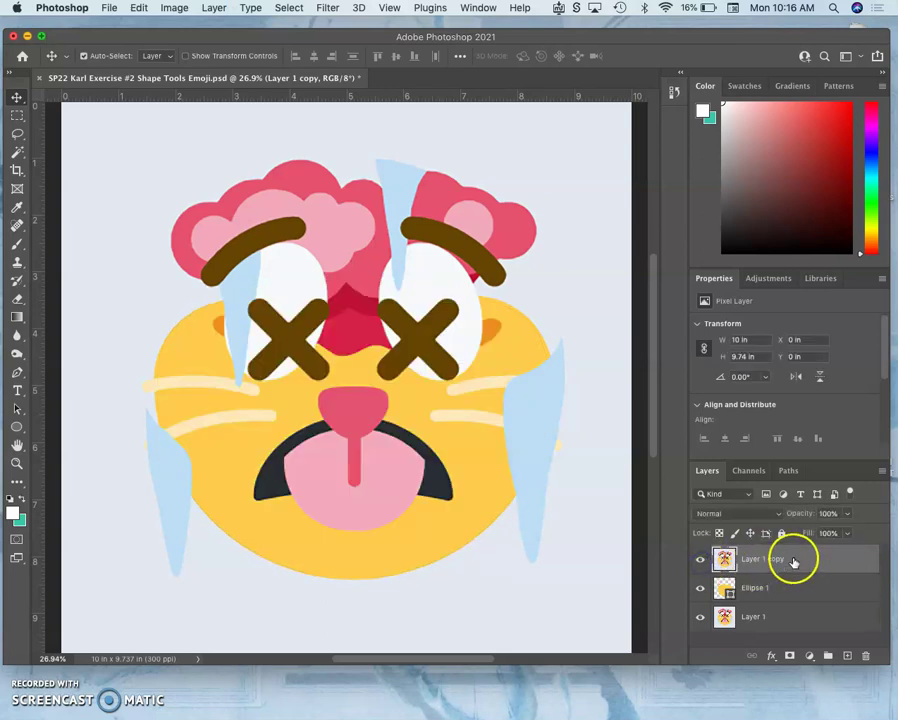
{"action": "left_click", "coordinate": [848, 515]}
{"action": "left_click_drag", "start_coordinate": [846, 535], "coordinate": [817, 535]}
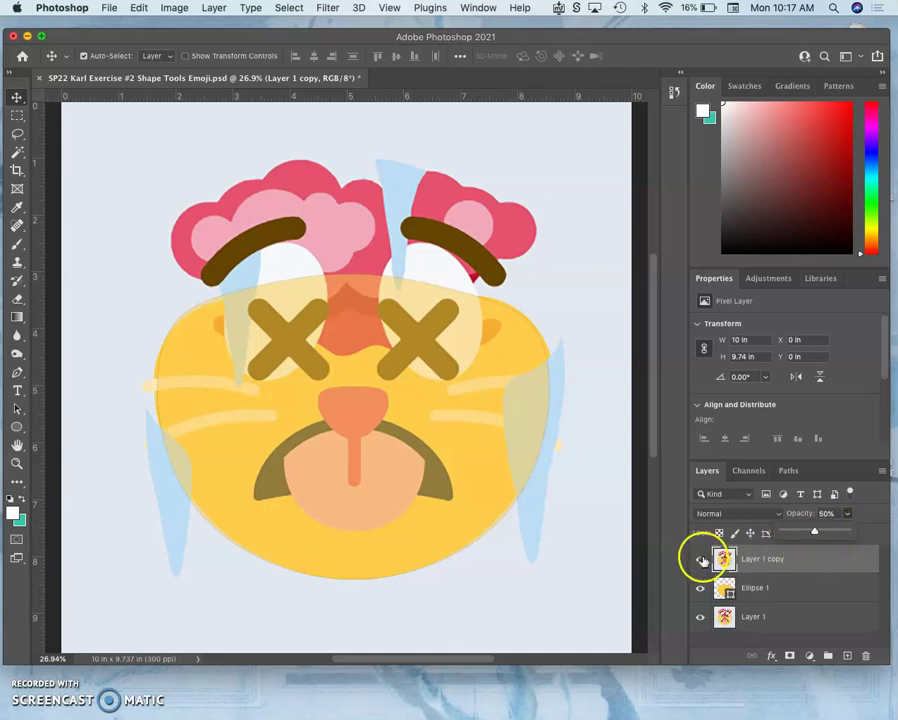
Set Layer 1 copy to 50% opacity and lock it
{"action": "left_click", "coordinate": [819, 556]}
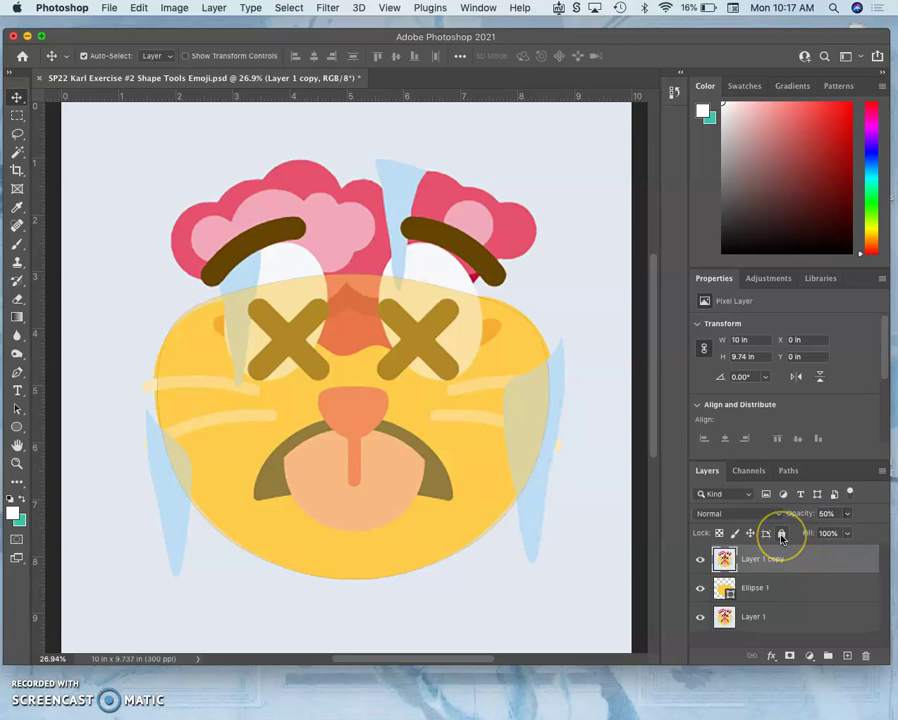
{"action": "left_click", "coordinate": [782, 536]}
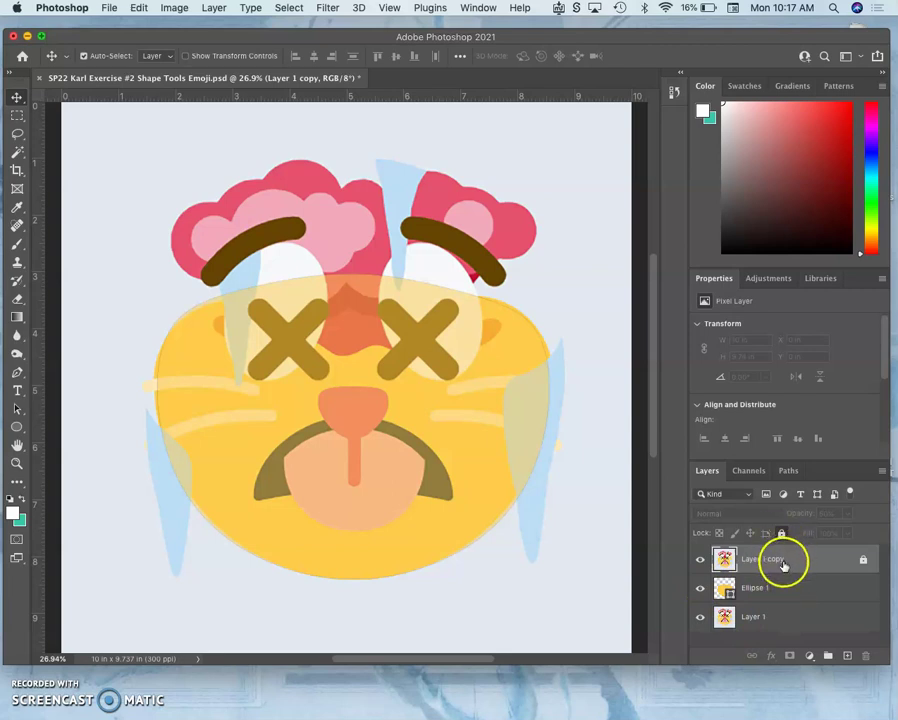
{"action": "left_click", "coordinate": [699, 561]}
{"action": "left_click", "coordinate": [699, 561]}
Lock the original Layer 1 as well, then select Ellipse 1
{"action": "left_click", "coordinate": [790, 598]}
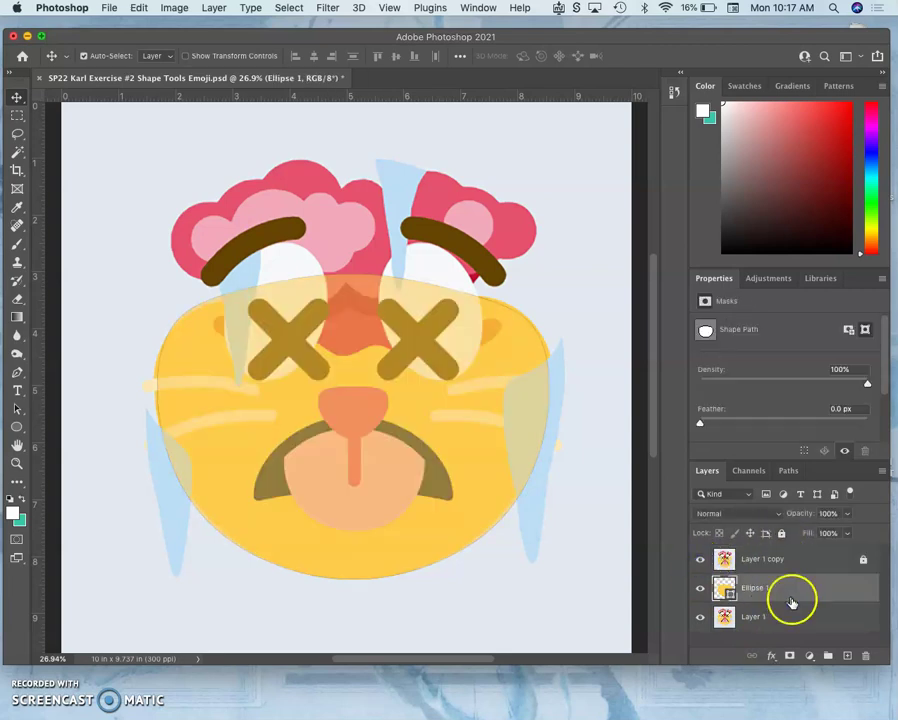
{"action": "left_click", "coordinate": [796, 615]}
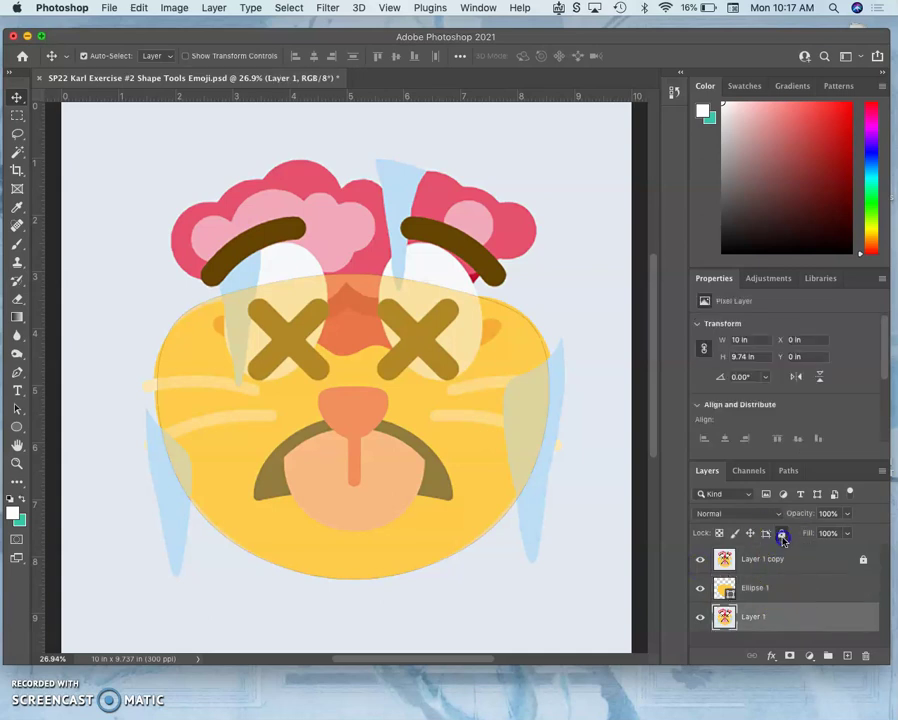
{"action": "left_click", "coordinate": [782, 533]}
{"action": "left_click", "coordinate": [796, 592]}
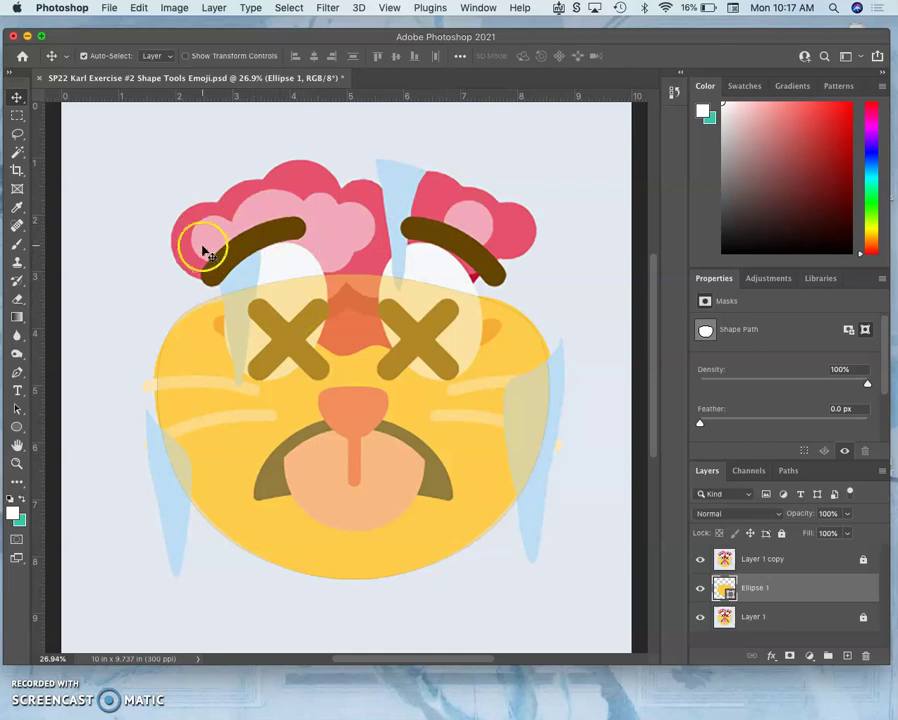
Draw a small orange circle with the Ellipse tool over the left pink flower
{"action": "left_click", "coordinate": [17, 427]}
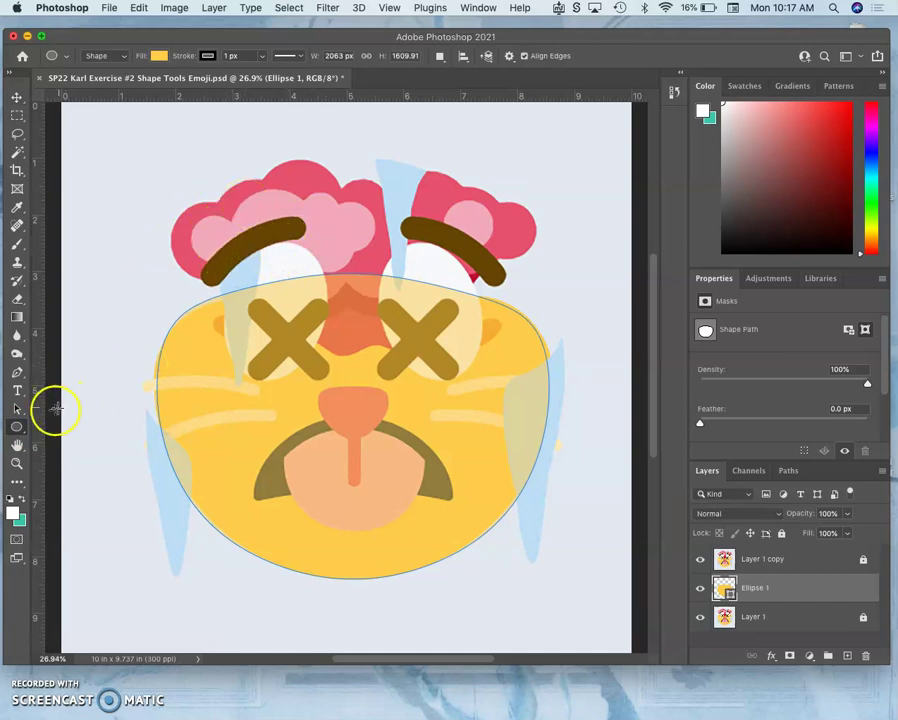
{"action": "left_click", "coordinate": [17, 428]}
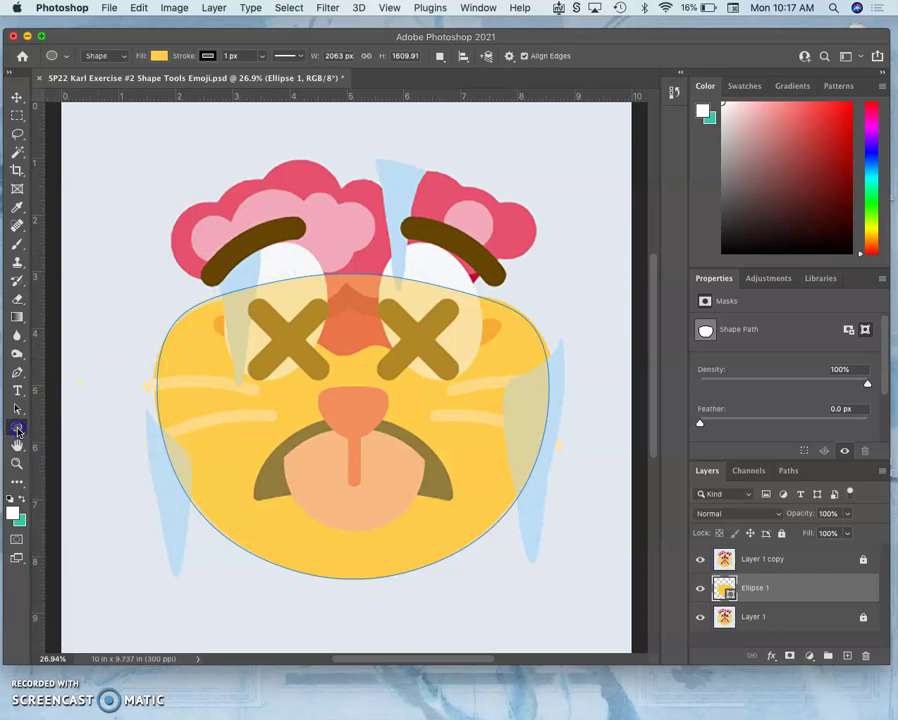
{"action": "left_click_drag", "start_coordinate": [17, 428], "coordinate": [62, 424]}
{"action": "left_click_drag", "start_coordinate": [159, 197], "coordinate": [238, 278]}
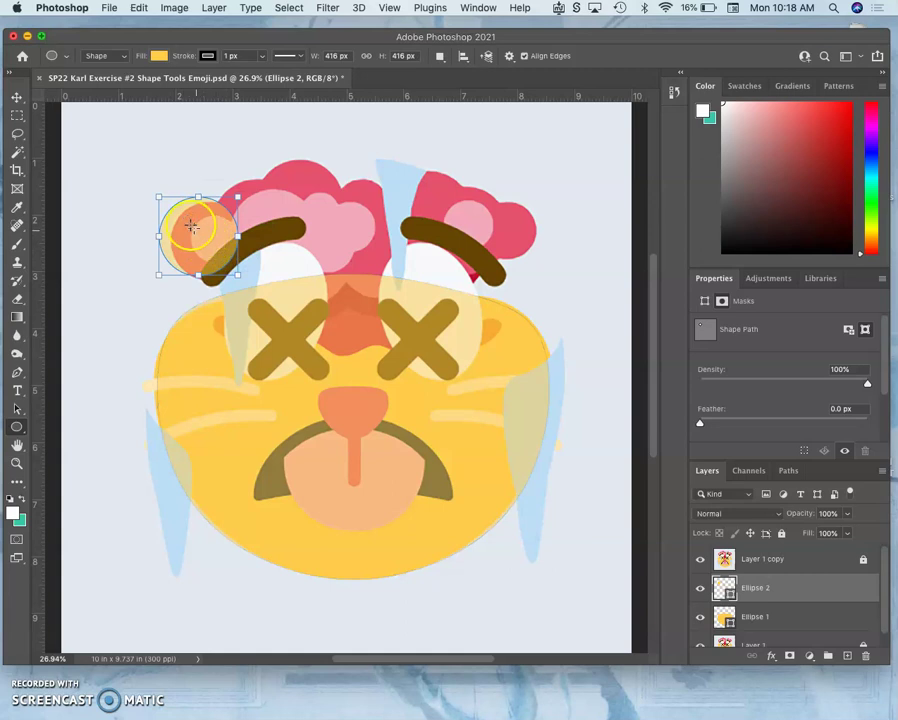
{"action": "left_click", "coordinate": [17, 97]}
{"action": "left_click", "coordinate": [200, 233]}
{"action": "left_click_drag", "start_coordinate": [200, 233], "coordinate": [206, 236]}
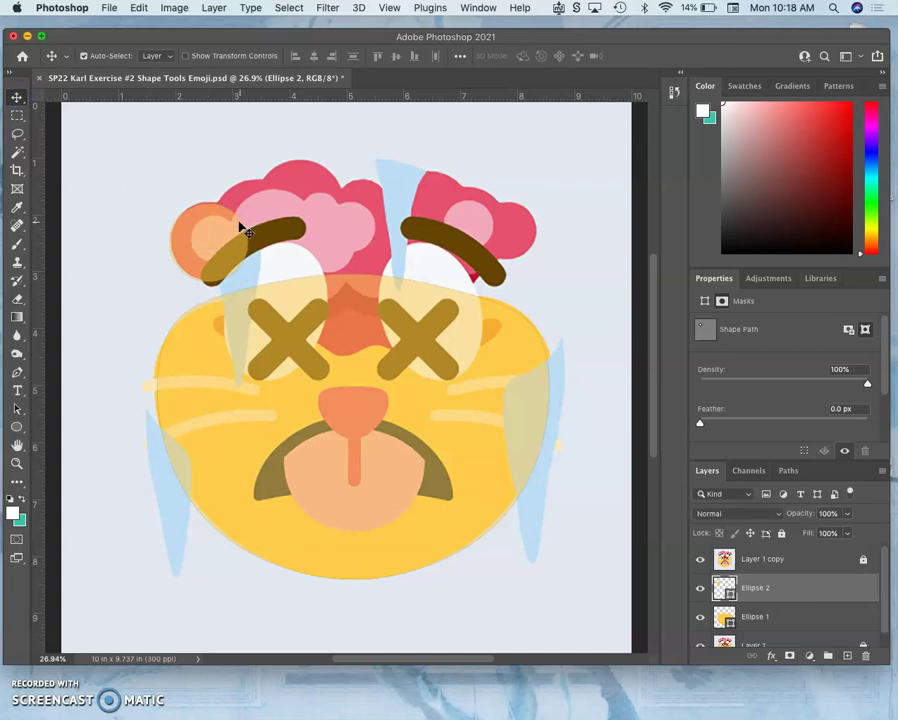
Free-transform the circle to about 1.4 inches, aligned over the left flower
{"action": "key", "text": "super+t"}
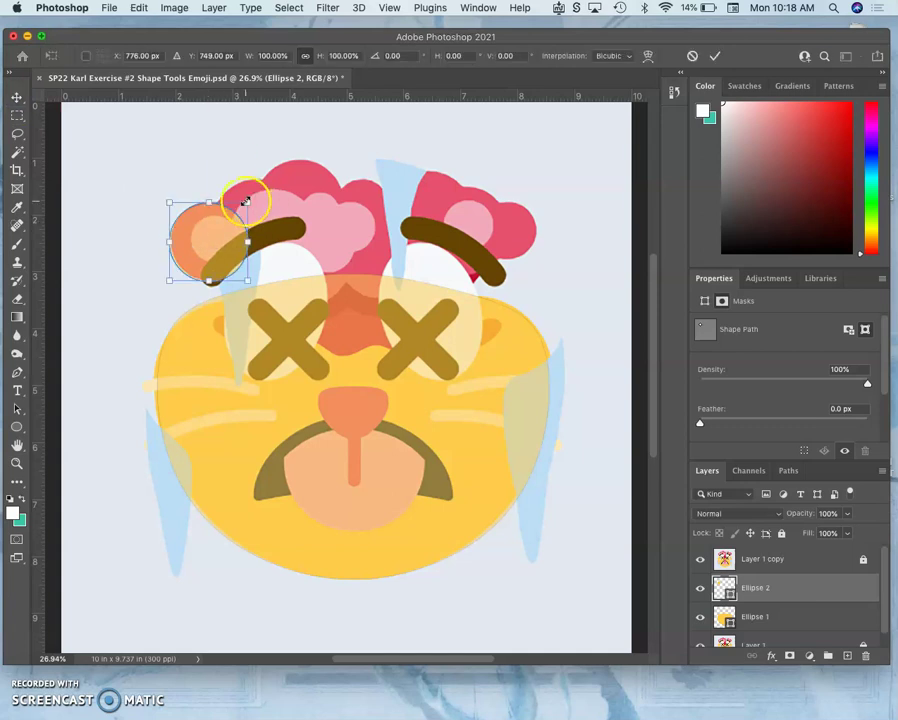
{"action": "mouse_move", "coordinate": [246, 201]}
{"action": "left_mouse_down"}
{"action": "mouse_move", "coordinate": [265, 174]}
{"action": "mouse_move", "coordinate": [249, 200]}
{"action": "left_mouse_up"}
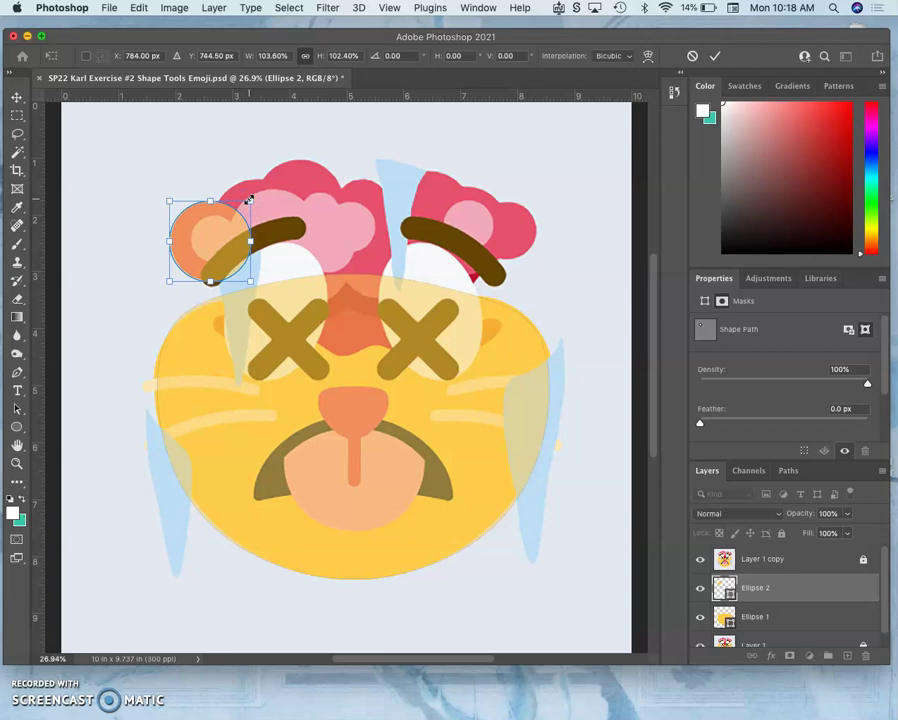
{"action": "left_click", "coordinate": [244, 198]}
{"action": "left_click", "coordinate": [225, 231]}
{"action": "left_click_drag", "start_coordinate": [225, 229], "coordinate": [227, 230]}
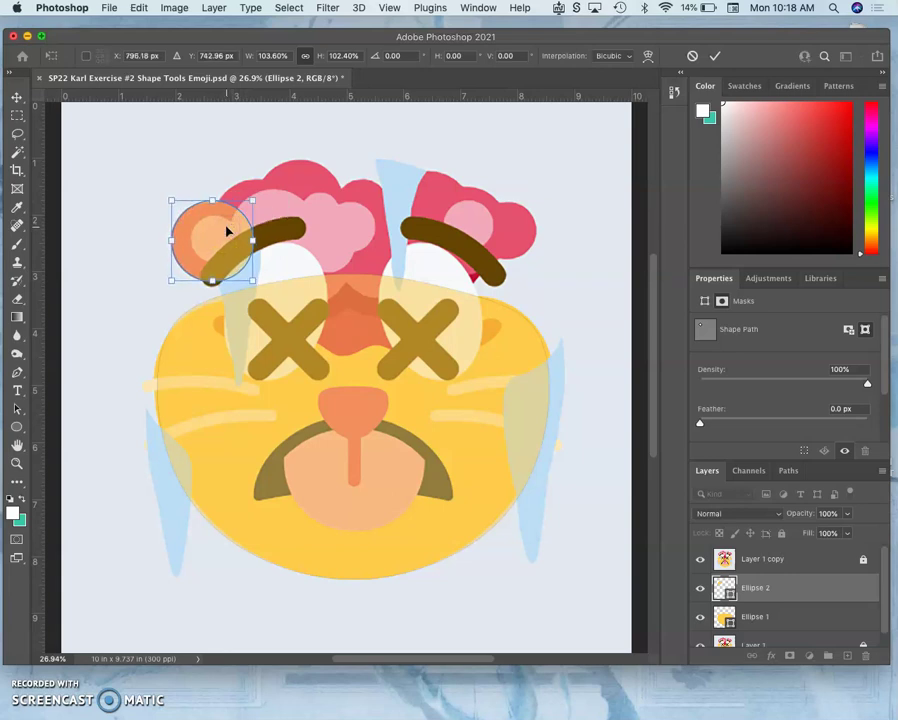
{"action": "key", "text": "Return"}
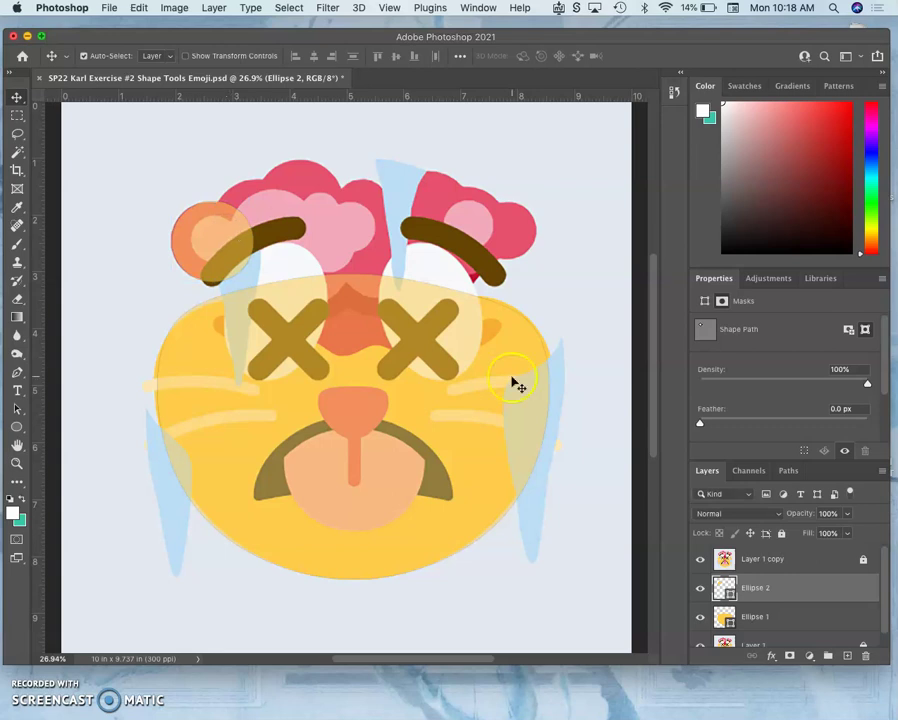
Fill Ellipse 2 with the pink sampled from the sketch's left flower
{"action": "mouse_move", "coordinate": [724, 563]}
{"action": "left_mouse_down"}
{"action": "mouse_move", "coordinate": [736, 576]}
{"action": "mouse_move", "coordinate": [732, 606]}
{"action": "mouse_move", "coordinate": [712, 580]}
{"action": "left_mouse_up"}
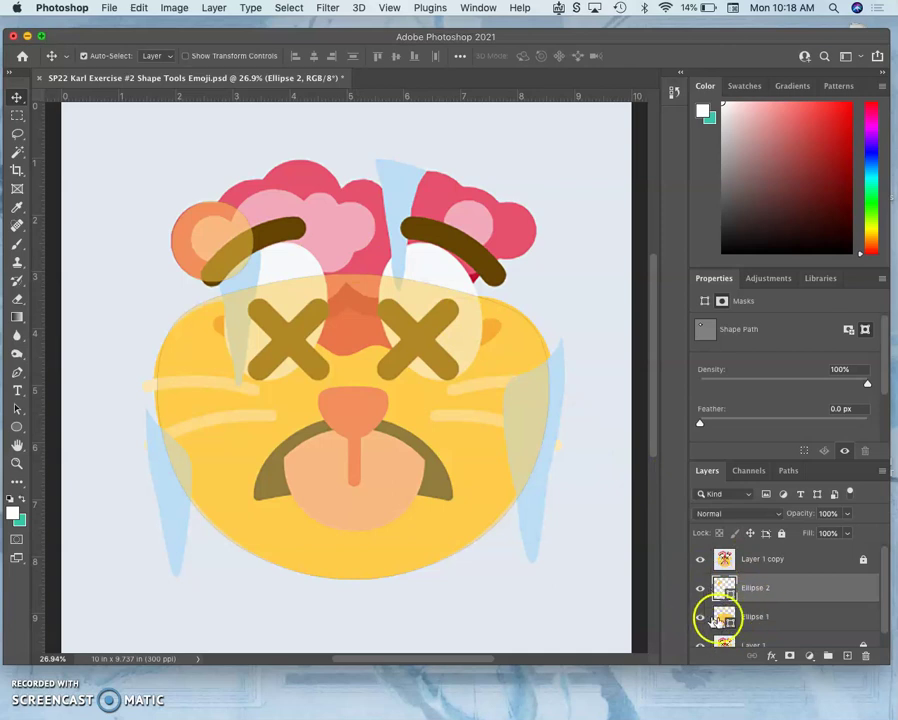
{"action": "left_click_drag", "start_coordinate": [722, 618], "coordinate": [716, 606]}
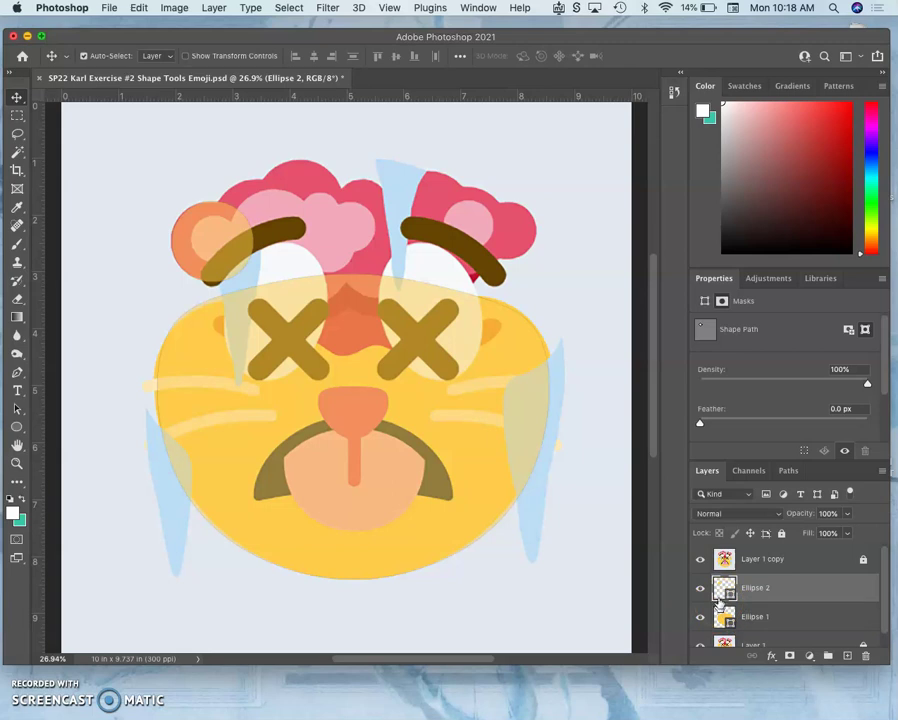
{"action": "double_click", "coordinate": [723, 590]}
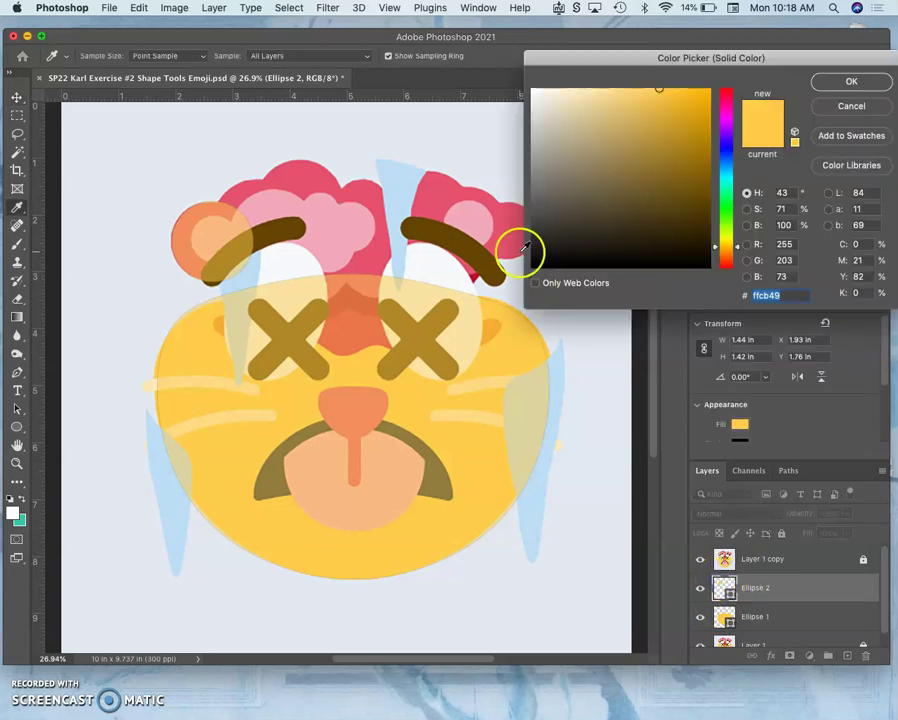
{"action": "left_click", "coordinate": [284, 183]}
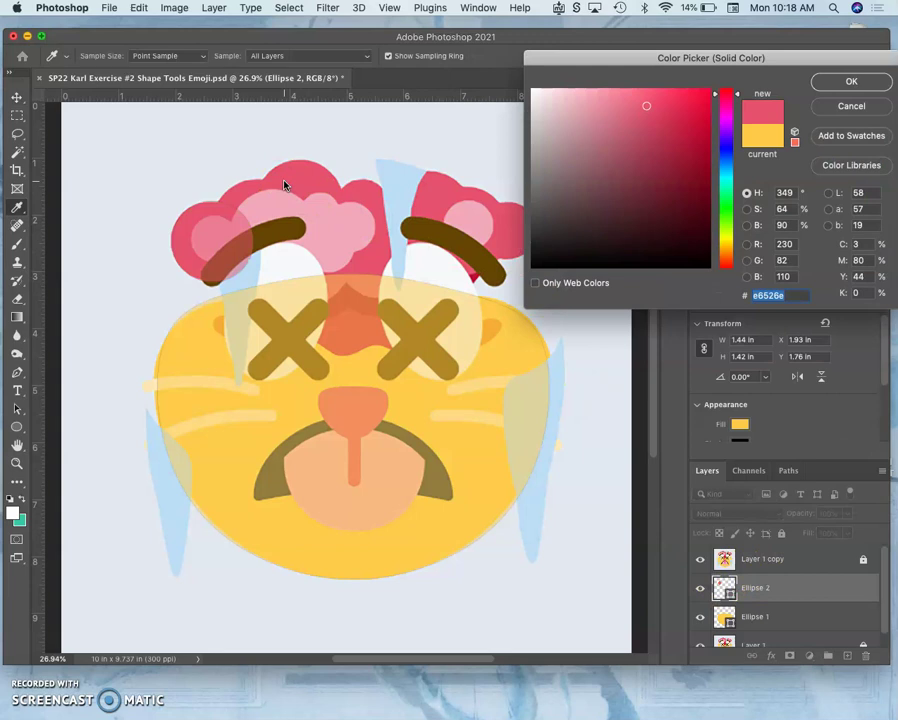
{"action": "left_click", "coordinate": [849, 82]}
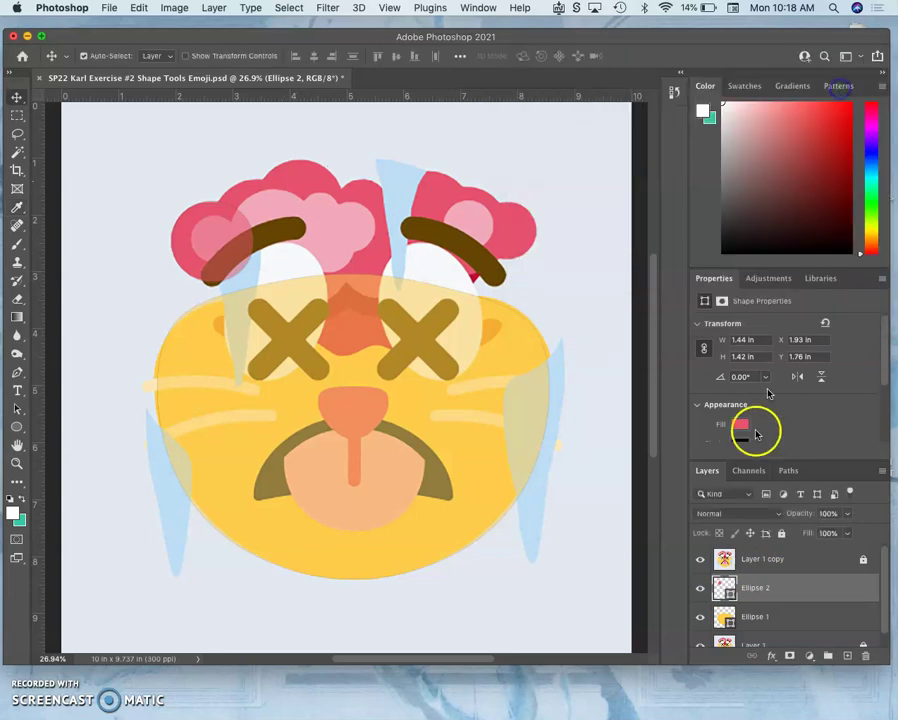
Toggle the cat-face reference overlay, leaving it hidden
{"action": "left_click", "coordinate": [700, 564]}
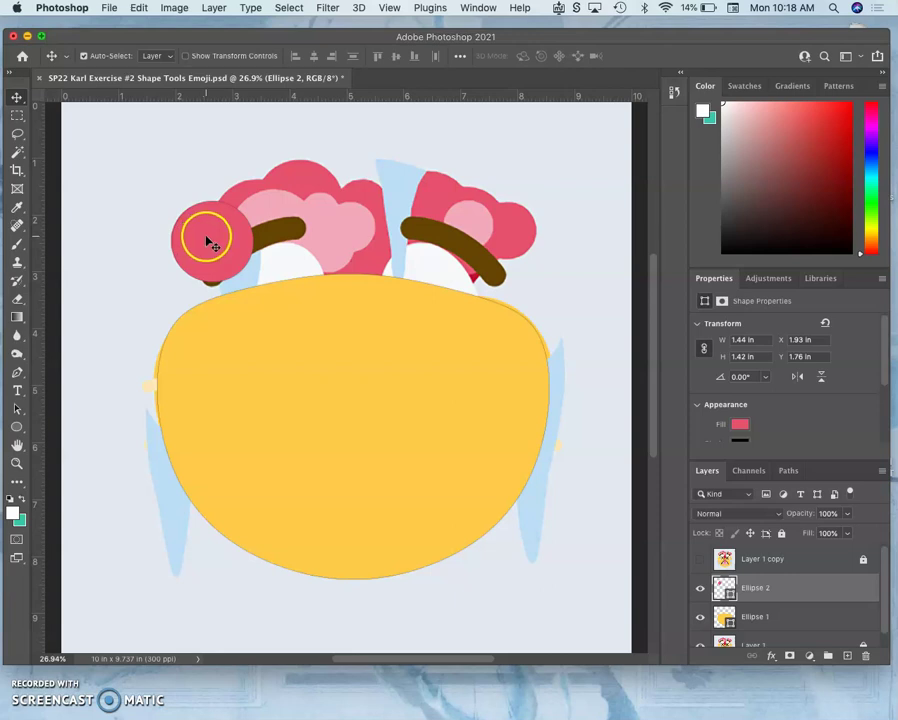
{"action": "left_click", "coordinate": [700, 559]}
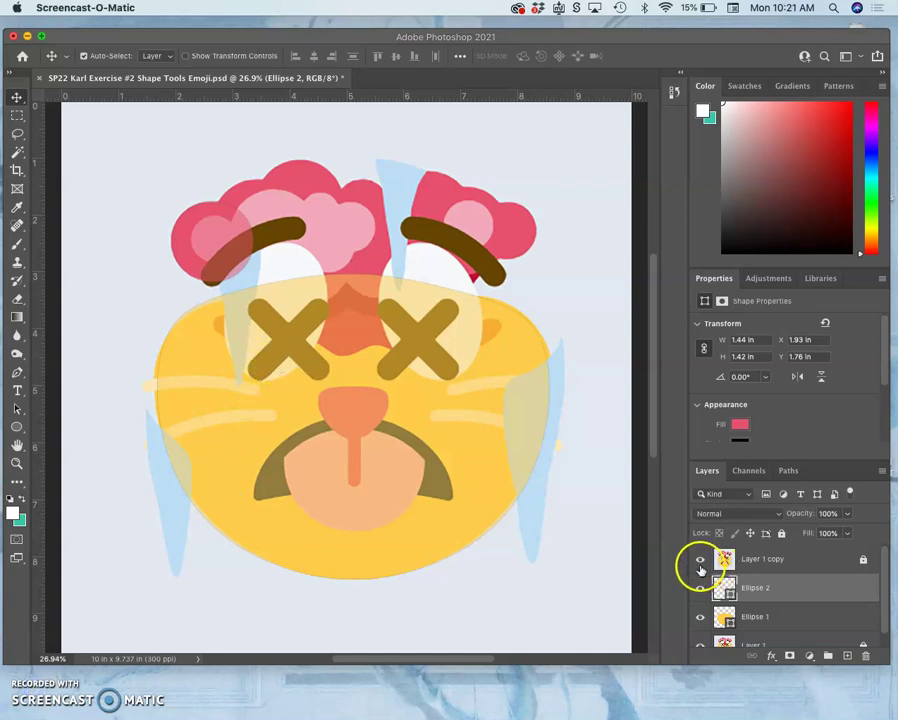
{"action": "left_click", "coordinate": [700, 562]}
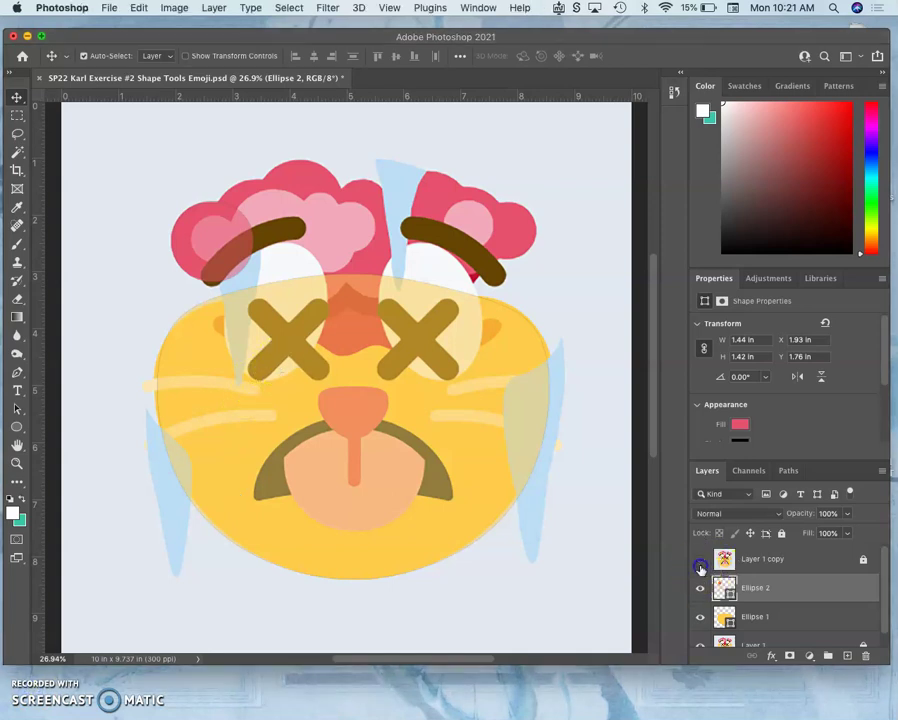
{"action": "left_click", "coordinate": [700, 560]}
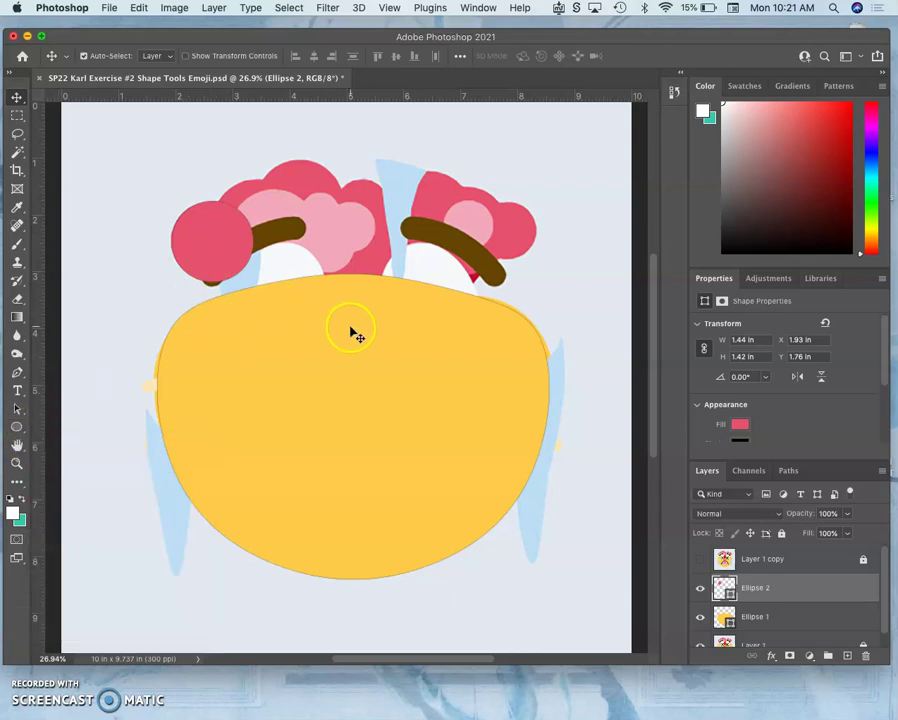
Duplicate the pink circle and place copies at the top middle and right
{"action": "left_click", "coordinate": [786, 590]}
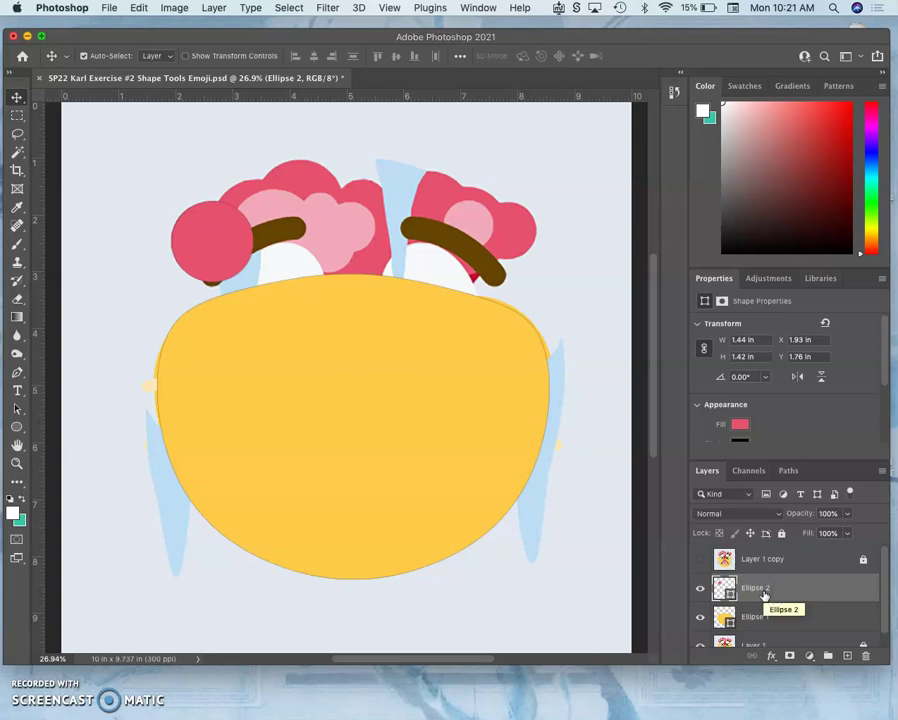
{"action": "key", "text": "super+j"}
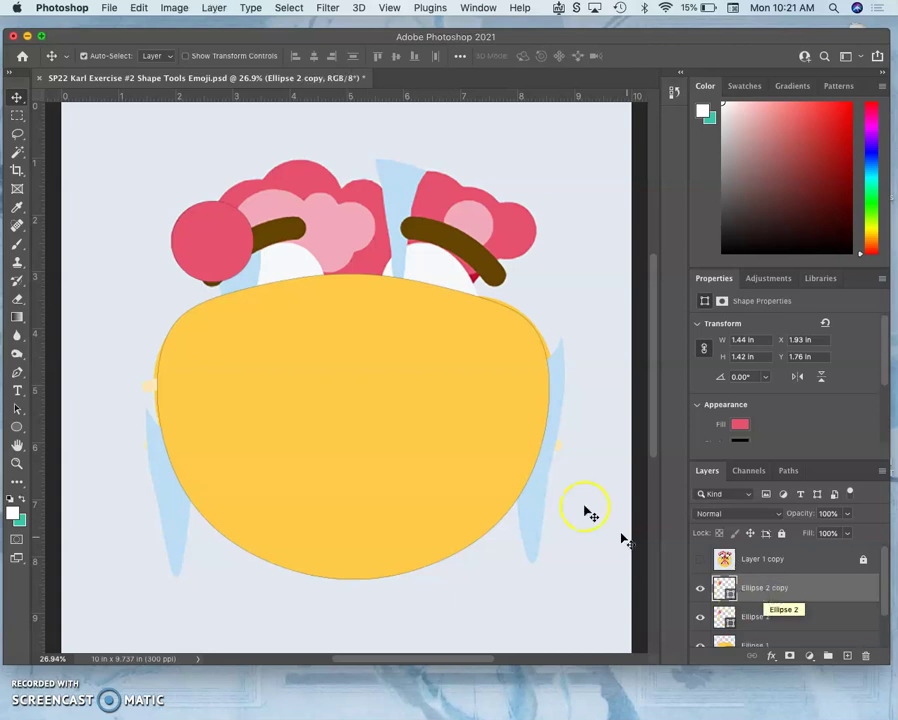
{"action": "left_click", "coordinate": [229, 248]}
{"action": "left_click_drag", "start_coordinate": [229, 248], "coordinate": [317, 212]}
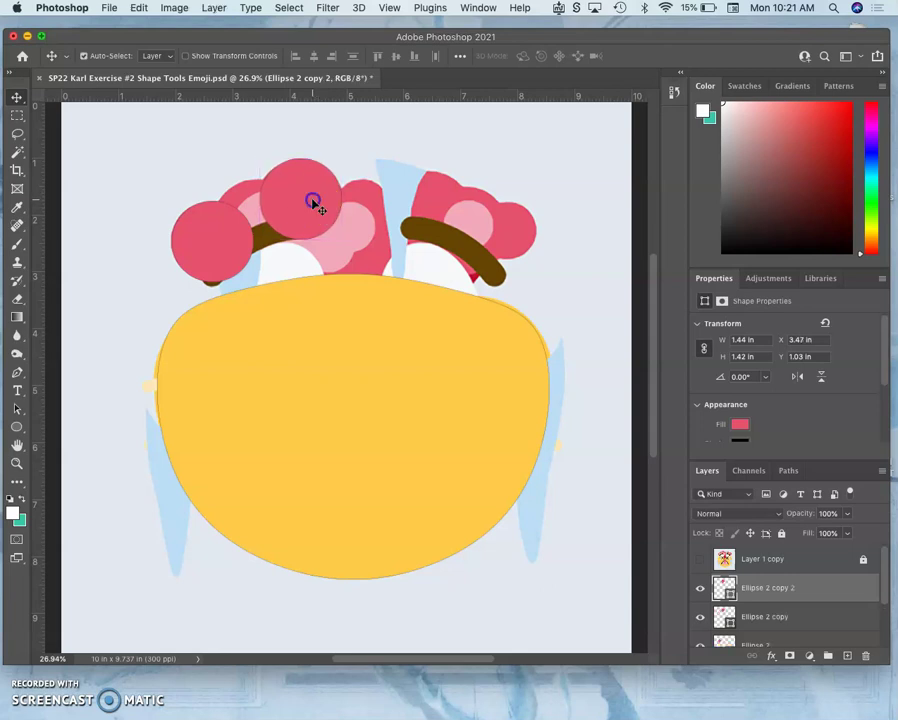
{"action": "left_click_drag", "start_coordinate": [313, 200], "coordinate": [438, 208]}
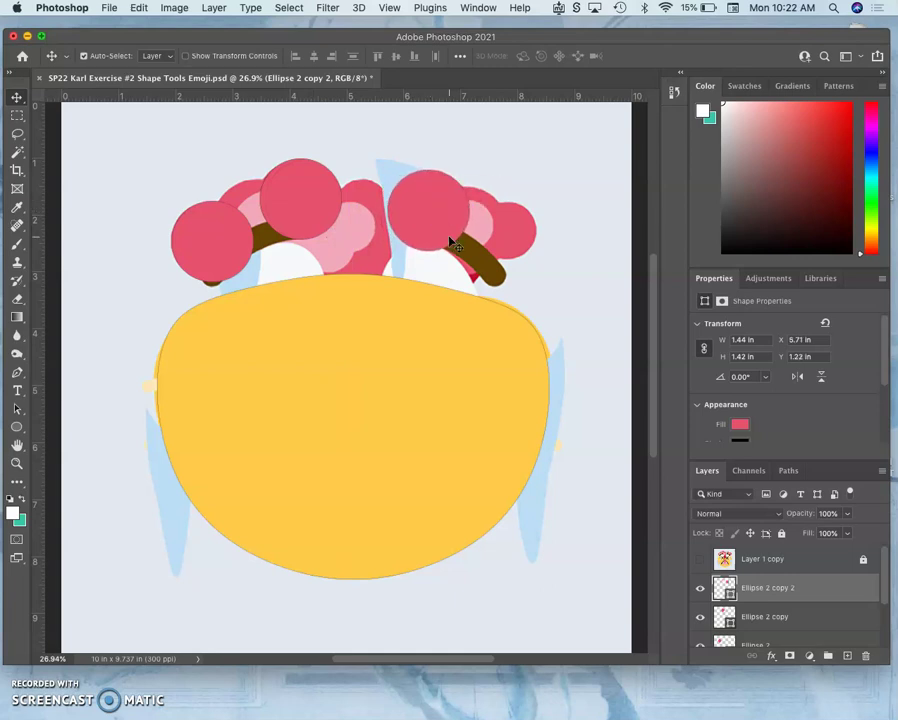
Add a smaller circle at the right end and a copy of it in the middle gap
{"action": "left_click", "coordinate": [440, 226], "text": "alt"}
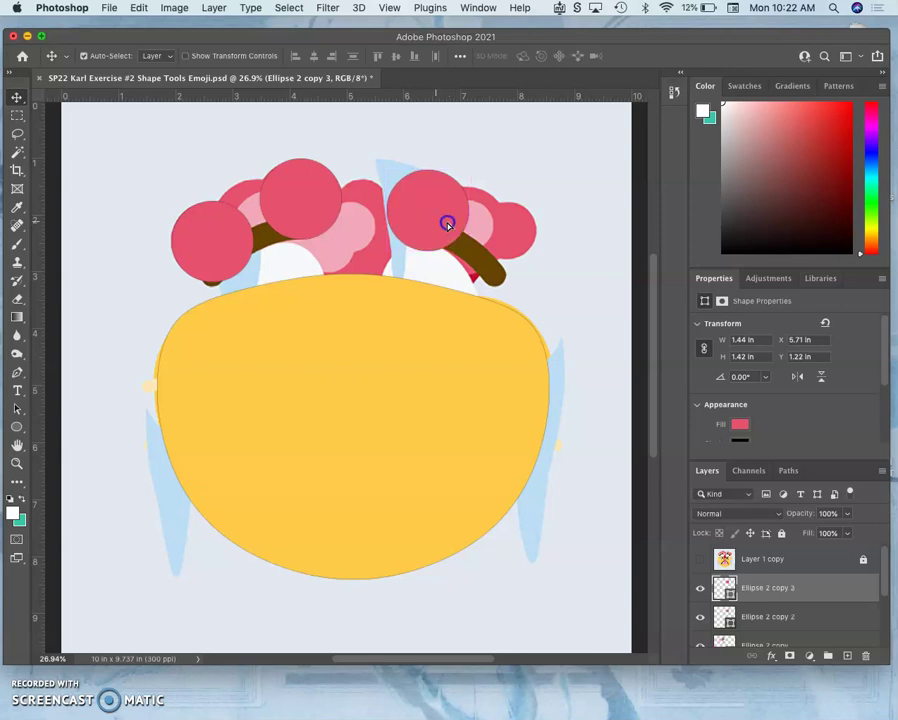
{"action": "left_click_drag", "start_coordinate": [450, 224], "coordinate": [480, 228]}
{"action": "key", "text": "ctrl+t"}
{"action": "left_click", "coordinate": [439, 184]}
{"action": "left_click_drag", "start_coordinate": [429, 181], "coordinate": [510, 228]}
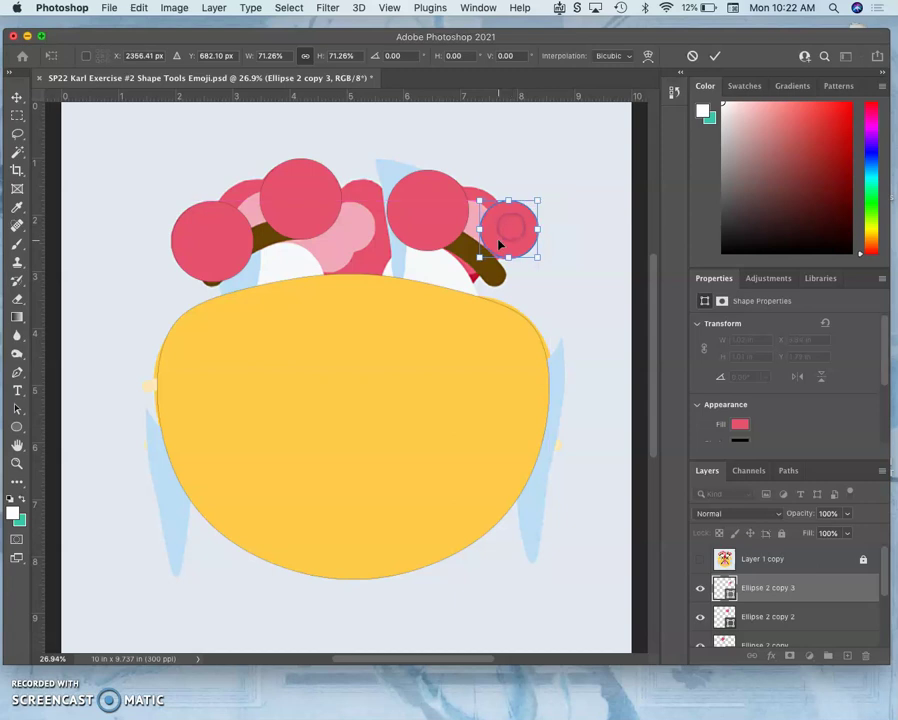
{"action": "key", "text": "Return"}
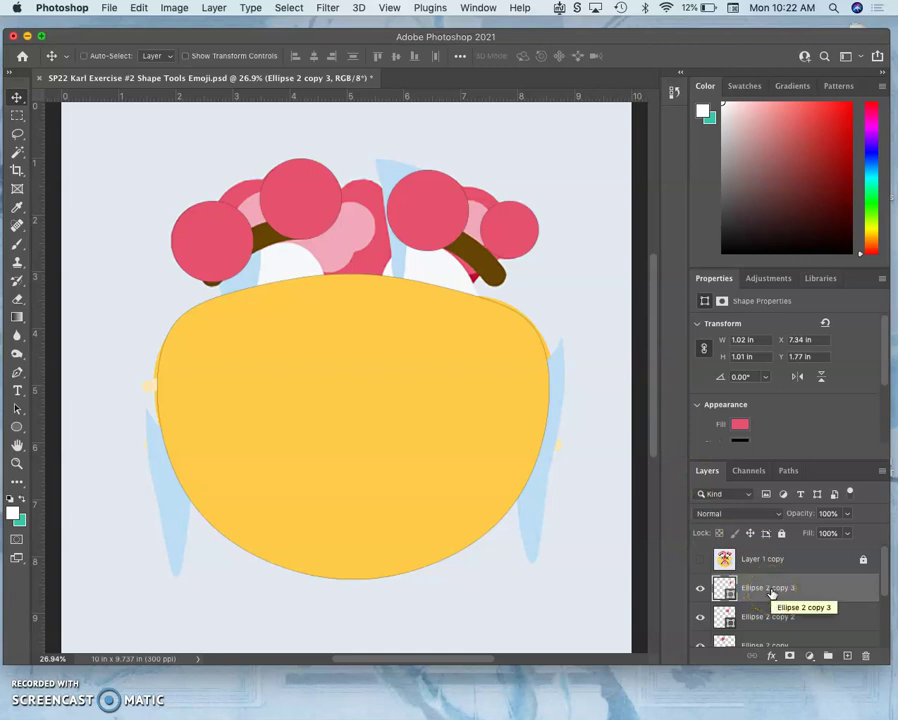
{"action": "key", "text": "super+j"}
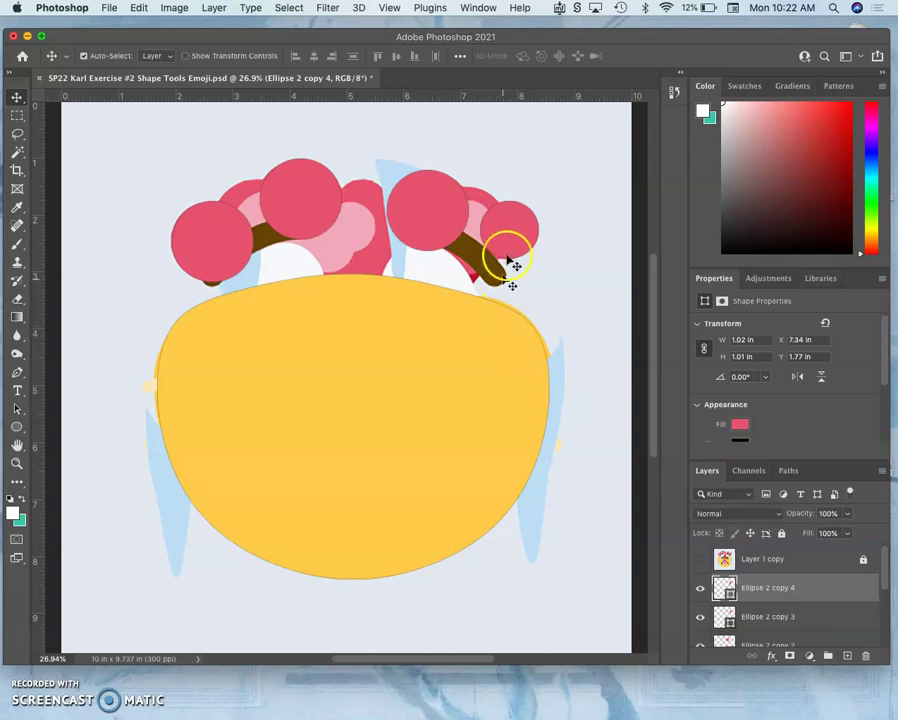
{"action": "left_click_drag", "start_coordinate": [512, 250], "coordinate": [367, 212]}
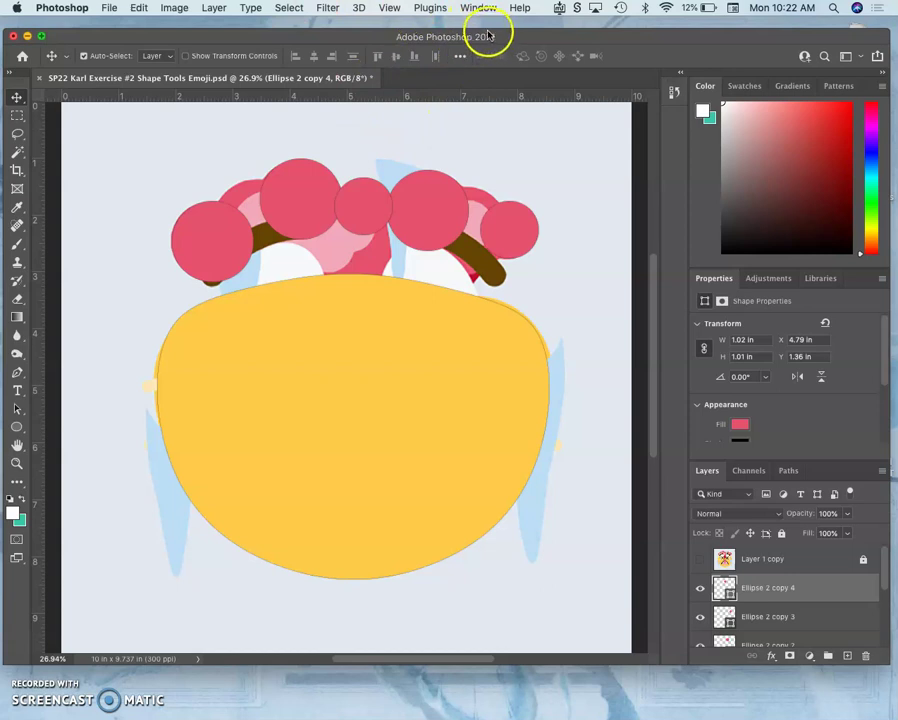
Turn off View > Snap and duplicate the big left circle, shifting the copy left
{"action": "left_click", "coordinate": [391, 11]}
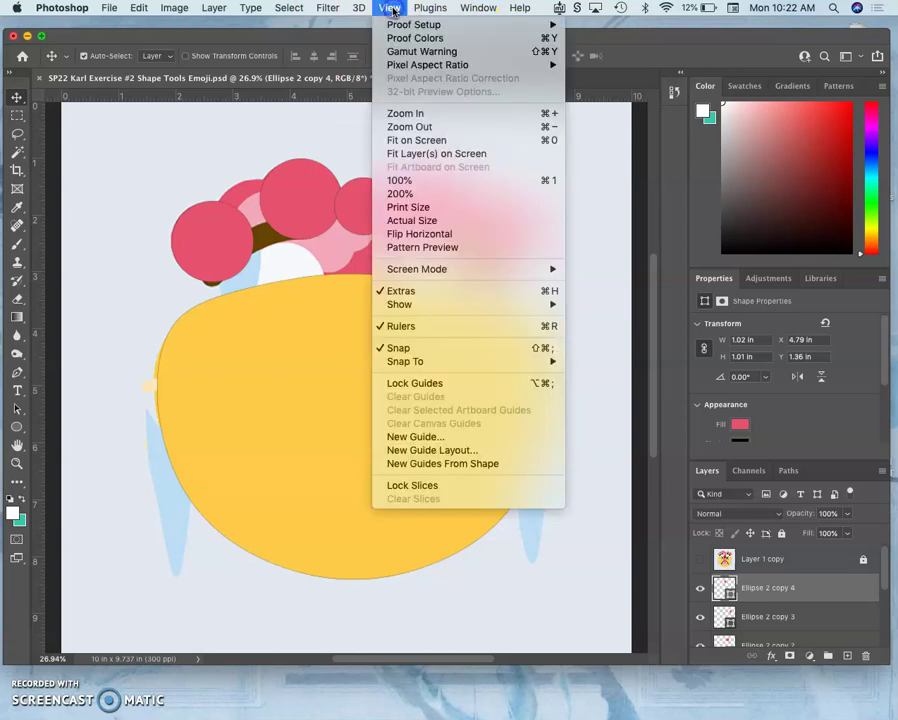
{"action": "left_click", "coordinate": [396, 349]}
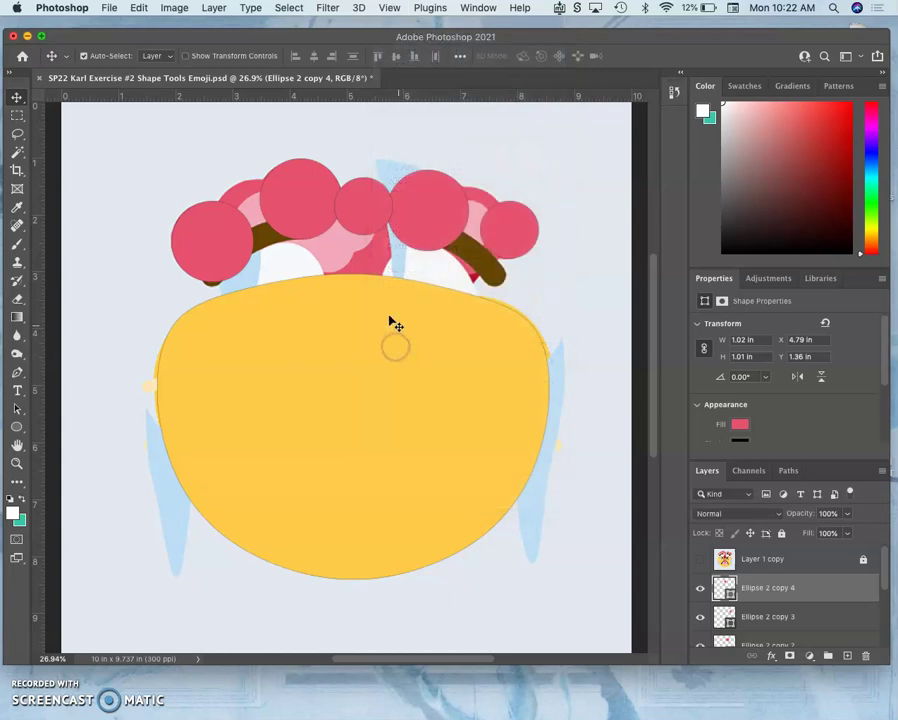
{"action": "left_click", "coordinate": [385, 205]}
{"action": "left_click", "coordinate": [288, 204]}
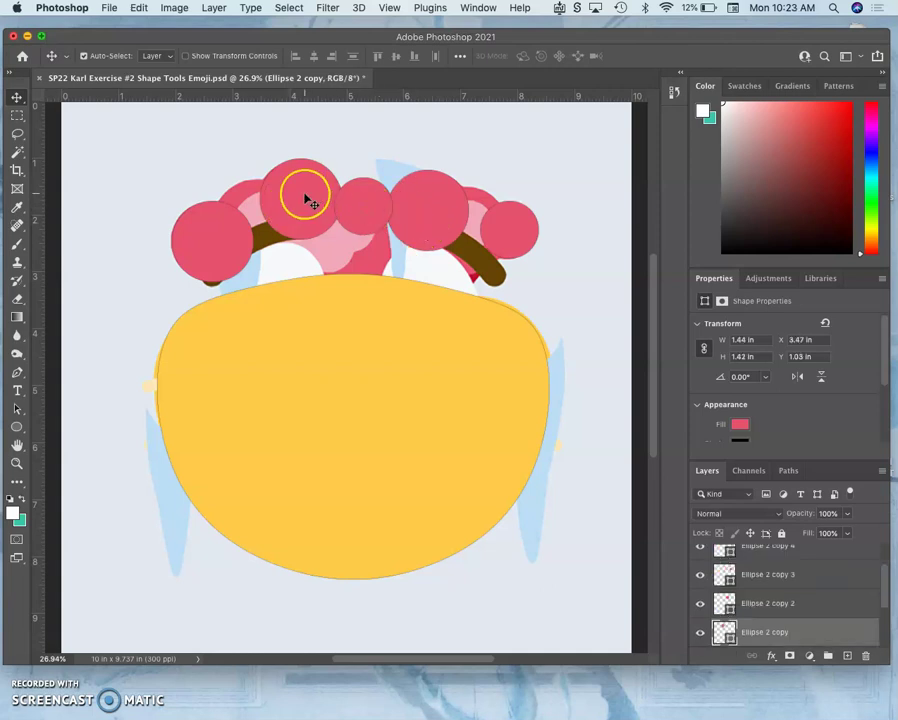
{"action": "left_click", "coordinate": [306, 199]}
{"action": "key", "text": "super+j"}
{"action": "left_click_drag", "start_coordinate": [280, 207], "coordinate": [258, 208]}
Add another circle copy over the right flowers and enlarge the Layers panel
{"action": "left_click", "coordinate": [381, 274]}
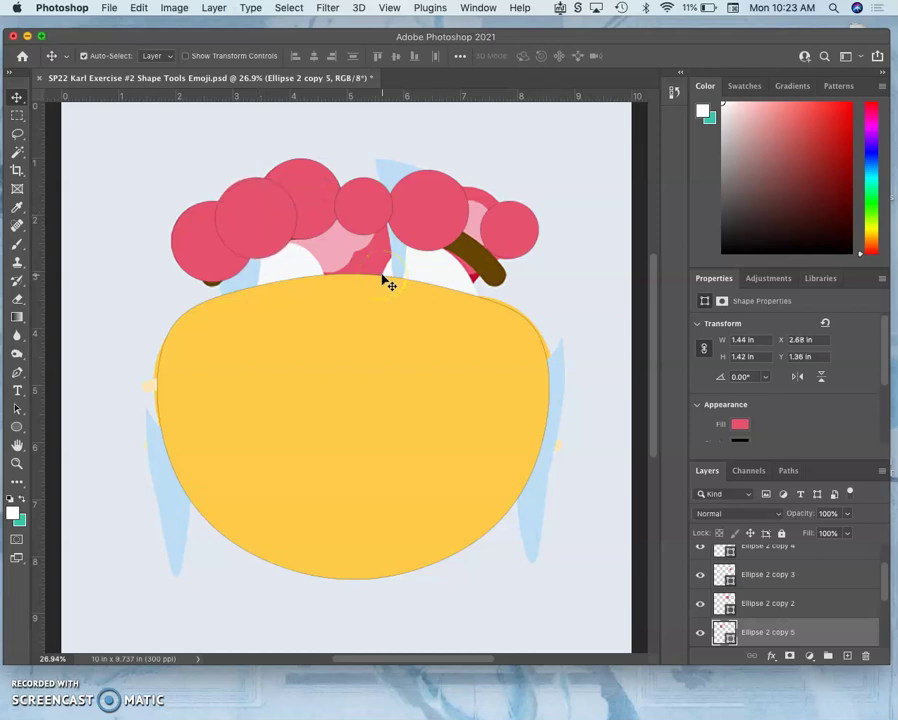
{"action": "key", "text": "super+j"}
{"action": "left_click_drag", "start_coordinate": [340, 215], "coordinate": [477, 237]}
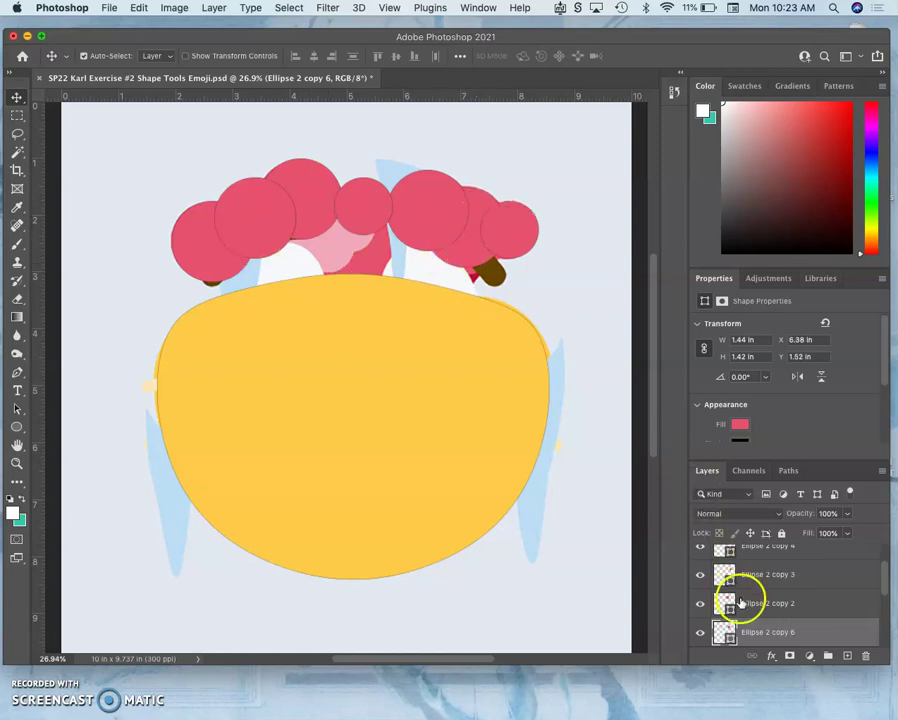
{"action": "left_click_drag", "start_coordinate": [781, 462], "coordinate": [768, 345]}
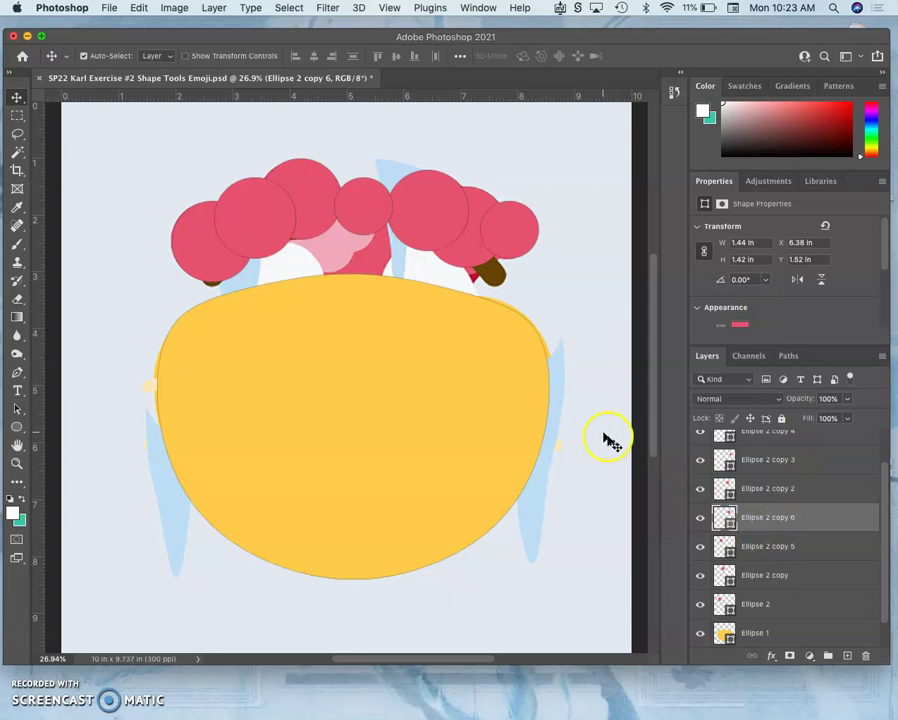
Hide the sketch, zoom to 300% on the pink circles, and expand their Fill and Stroke settings
{"action": "scroll", "coordinate": [734, 566], "scroll_direction": "up", "scroll_amount": 2}
{"action": "scroll", "coordinate": [732, 566], "scroll_direction": "down", "scroll_amount": 3}
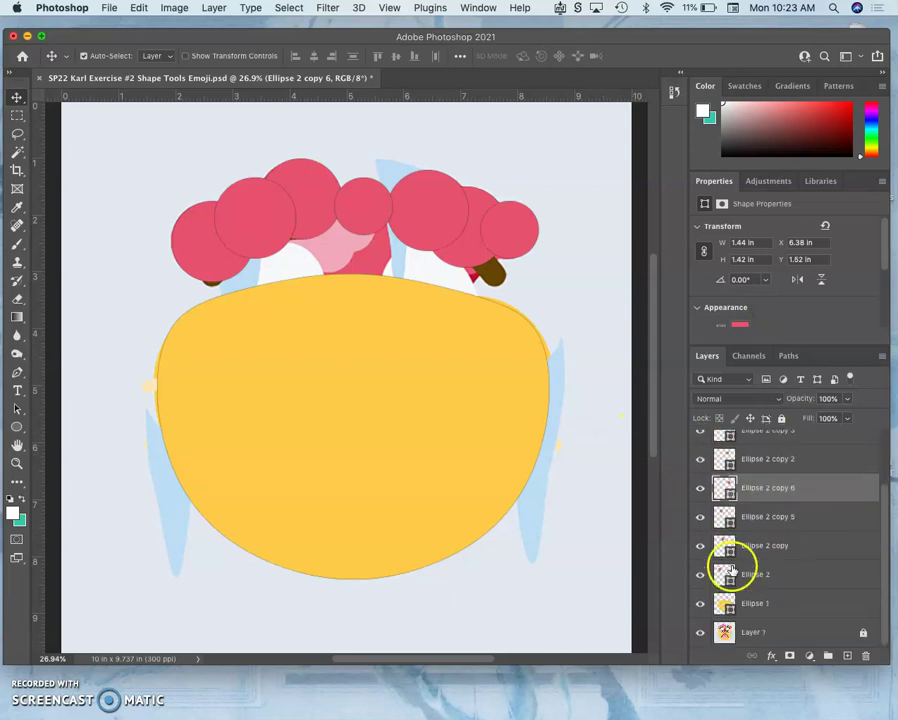
{"action": "left_click", "coordinate": [699, 632]}
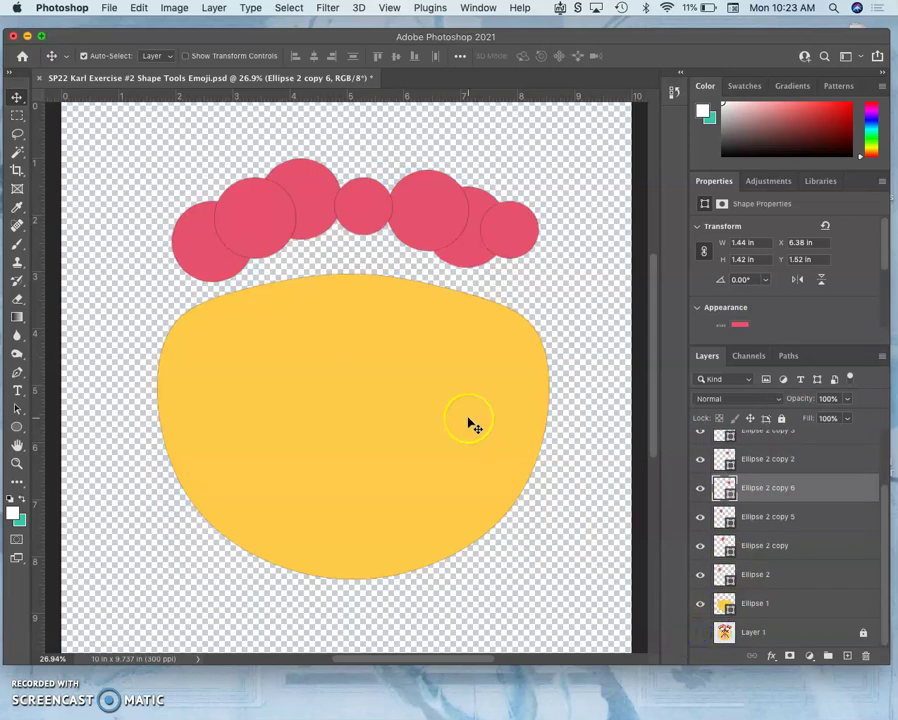
{"action": "key", "text": "super+equal"}
{"action": "key", "text": "super+equal"}
{"action": "key", "text": "super+equal"}
{"action": "key", "text": "super+equal"}
{"action": "key", "text": "super+equal"}
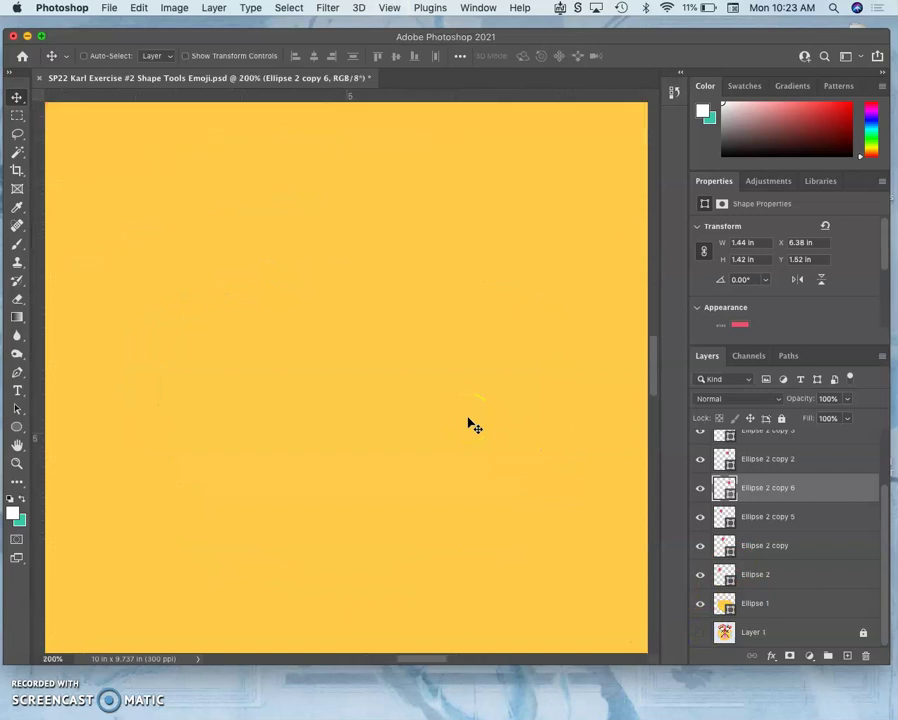
{"action": "key", "text": "super+equal"}
{"action": "scroll", "coordinate": [474, 425], "scroll_direction": "up", "scroll_amount": 10}
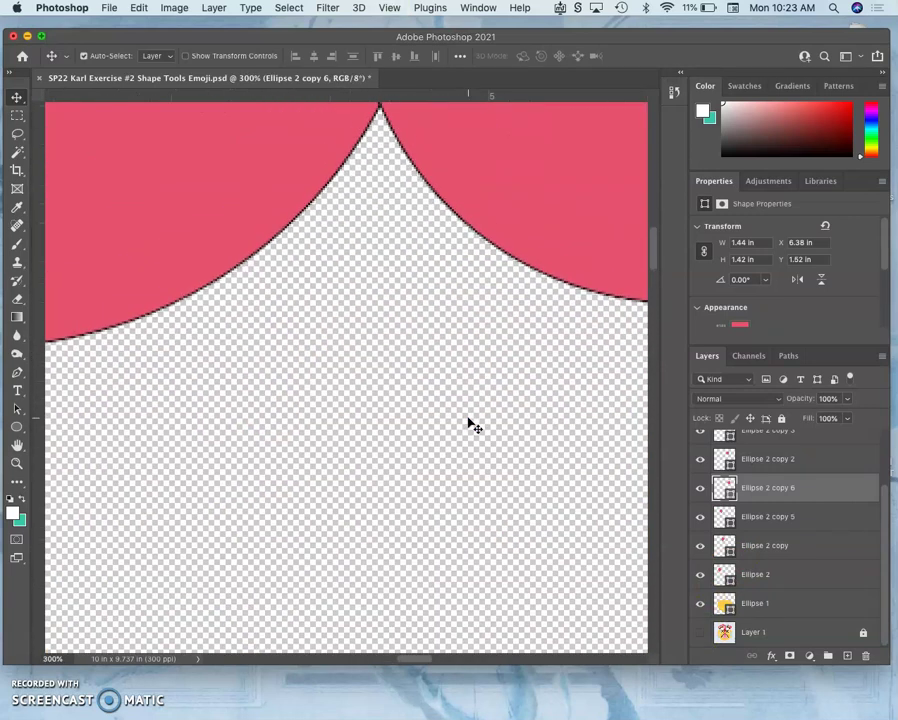
{"action": "scroll", "coordinate": [474, 425], "scroll_direction": "down", "scroll_amount": 10}
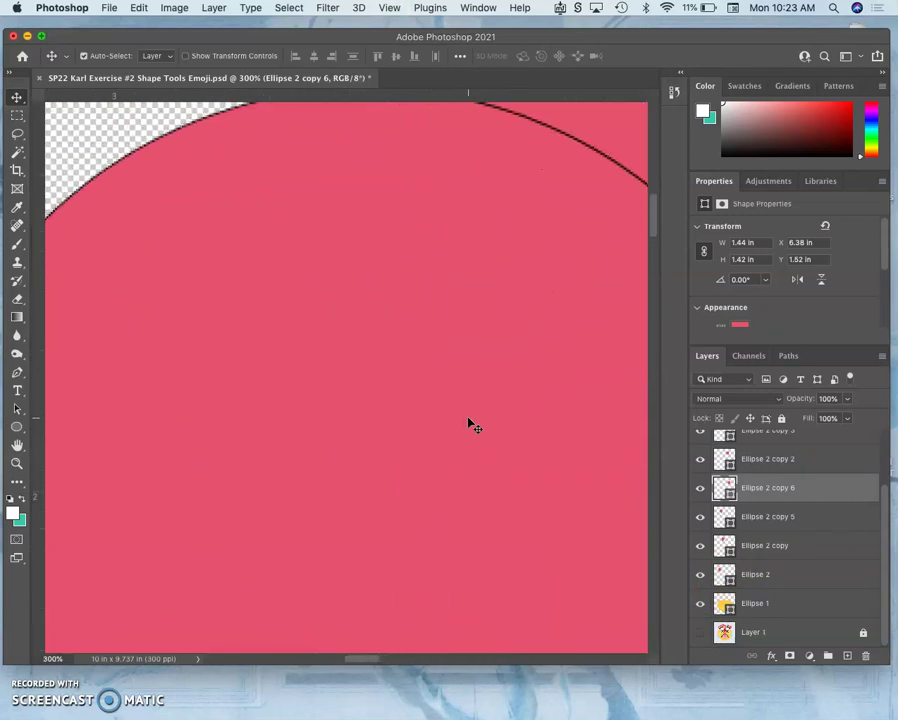
{"action": "scroll", "coordinate": [474, 425], "scroll_direction": "left", "scroll_amount": 5}
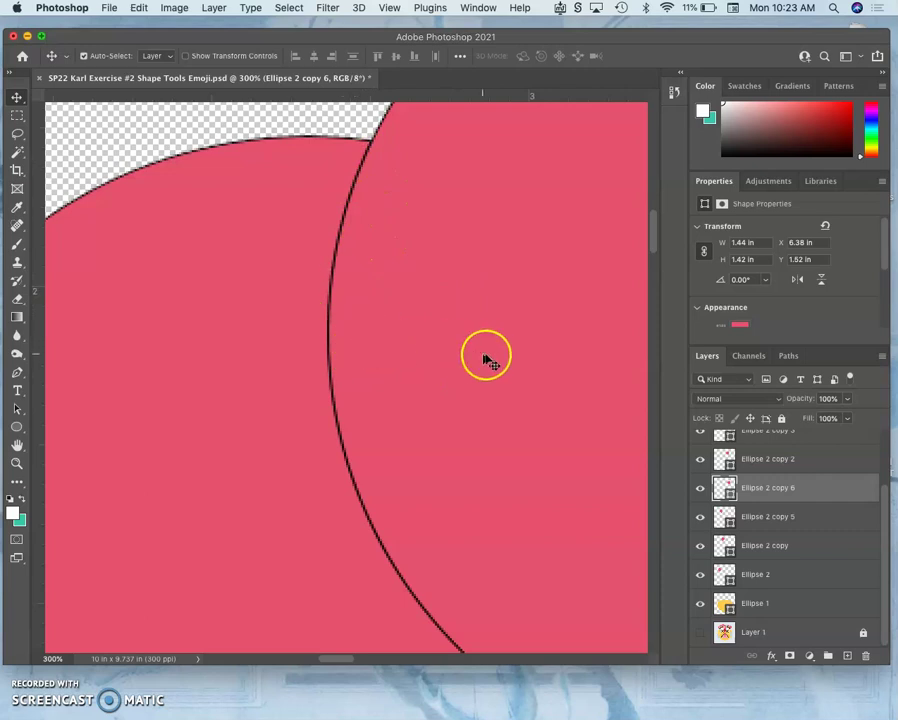
{"action": "left_click", "coordinate": [699, 308]}
{"action": "left_click", "coordinate": [699, 308]}
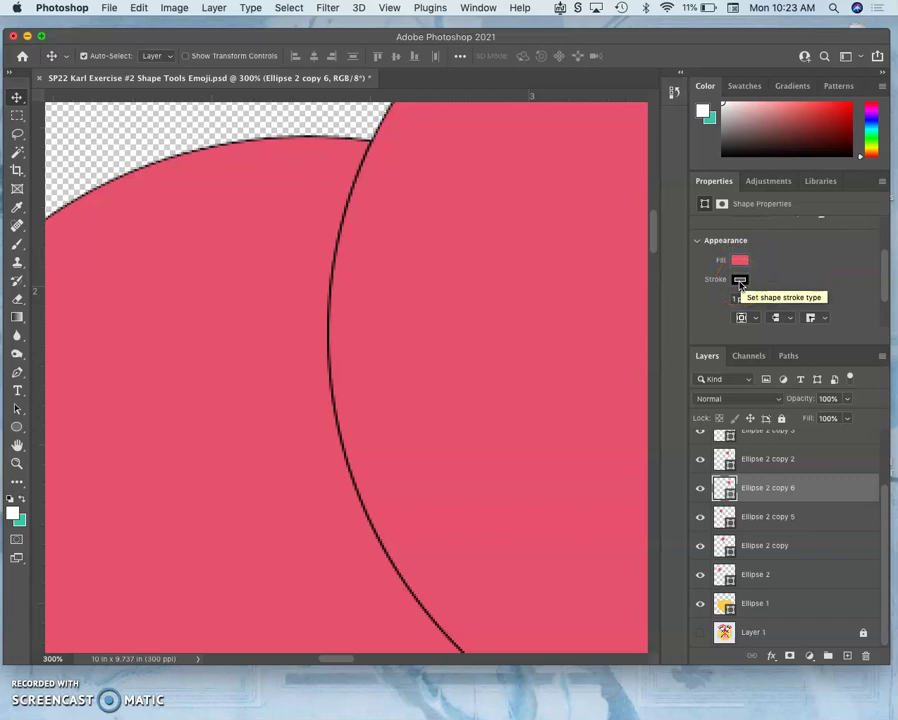
Set the stroke of Ellipse 2 copy 6 and Ellipse 2 copy 5 to No Color
{"action": "left_click", "coordinate": [740, 281]}
{"action": "left_click", "coordinate": [741, 282]}
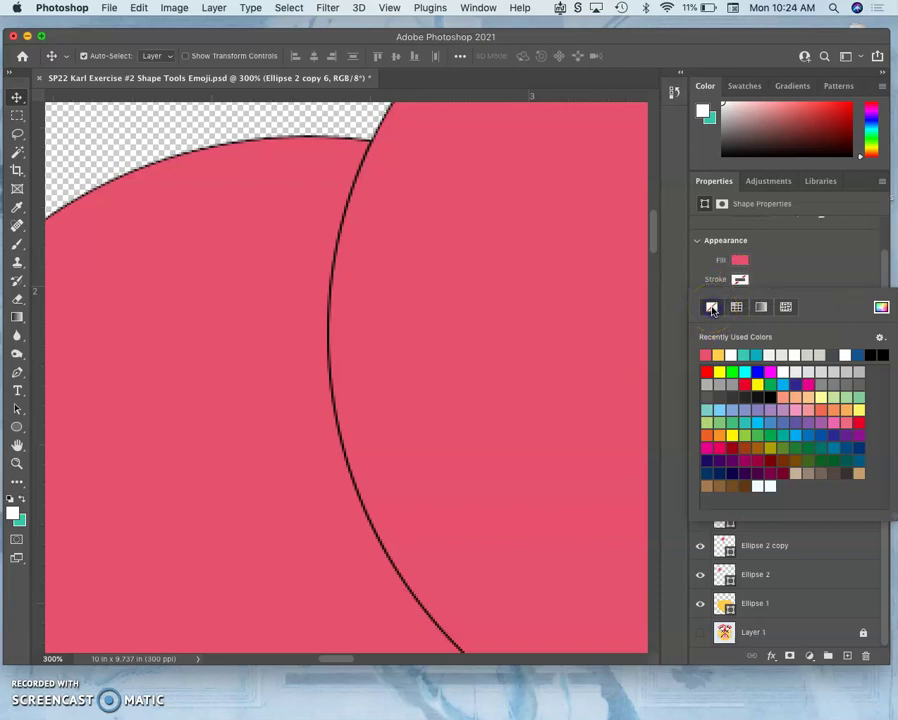
{"action": "left_click", "coordinate": [711, 309]}
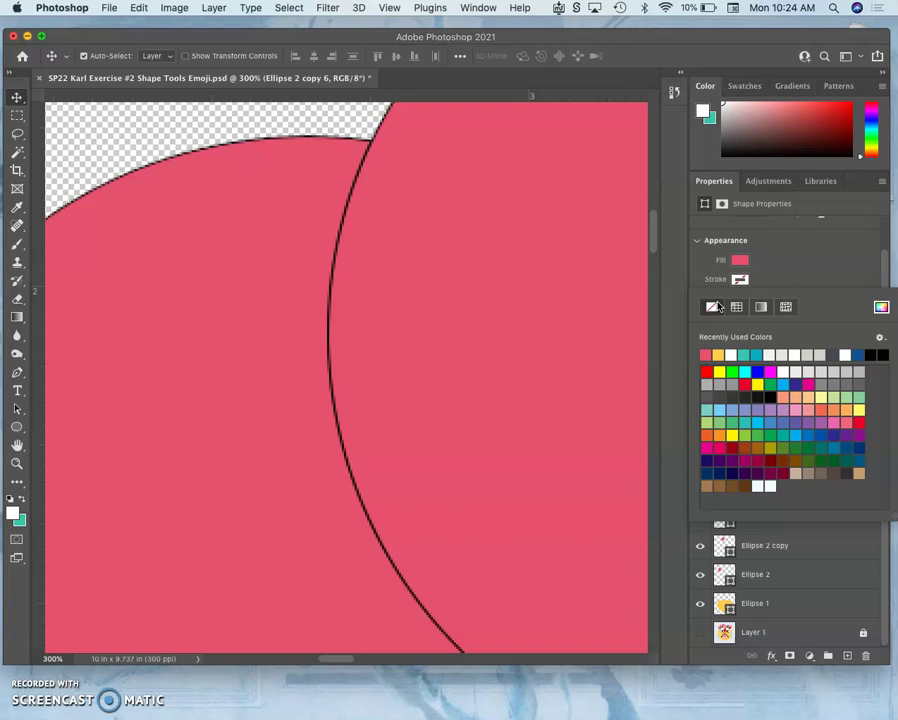
{"action": "left_click", "coordinate": [700, 311]}
{"action": "left_click", "coordinate": [560, 352]}
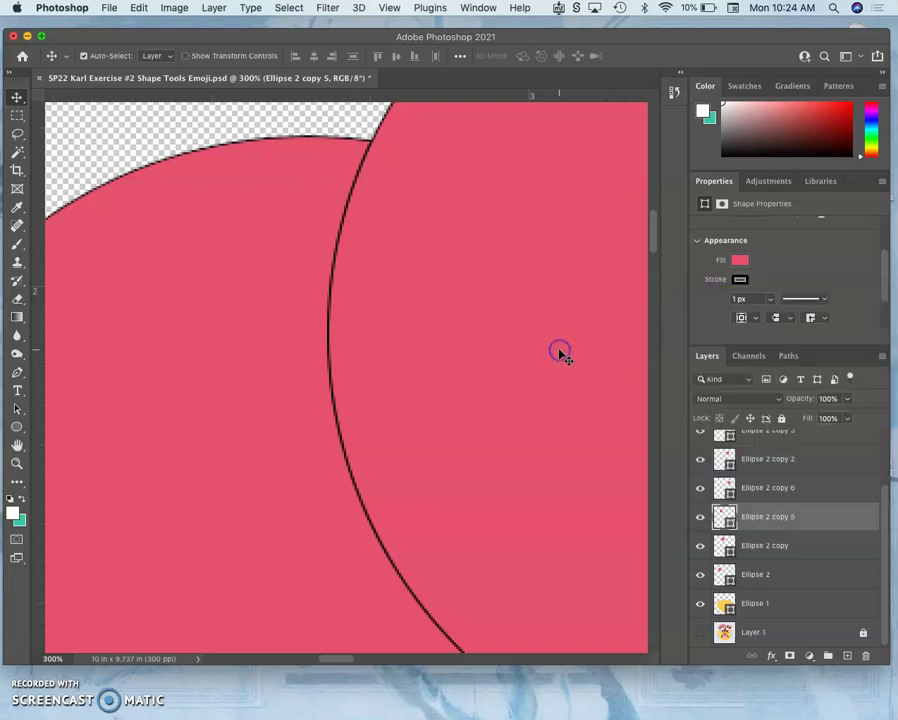
{"action": "left_click", "coordinate": [740, 279]}
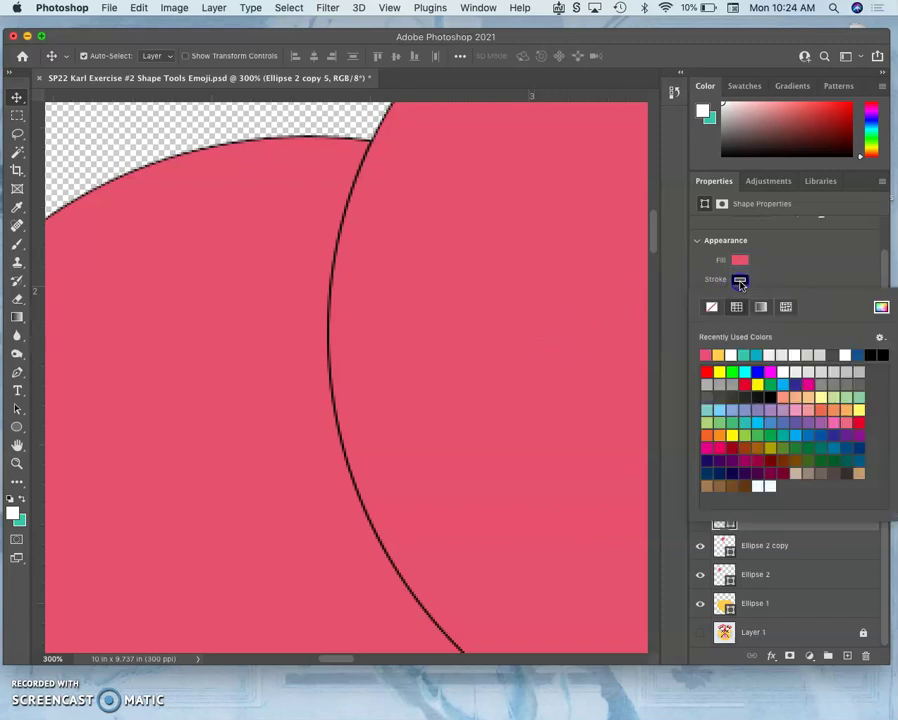
{"action": "left_click", "coordinate": [712, 309]}
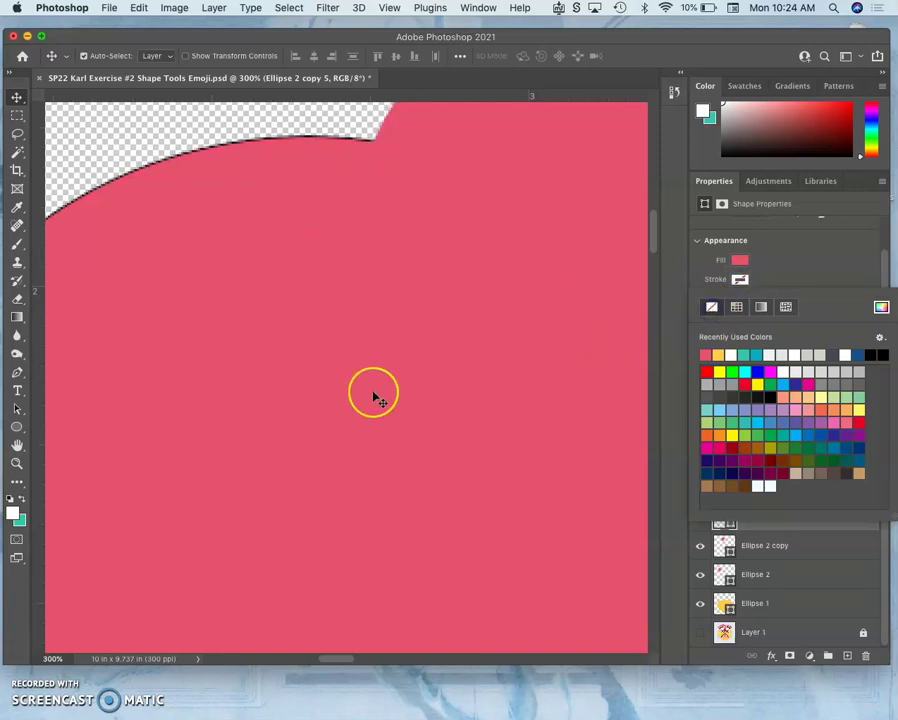
{"action": "scroll", "coordinate": [376, 396], "scroll_direction": "down", "scroll_amount": 5}
{"action": "scroll", "coordinate": [376, 398], "scroll_direction": "right", "scroll_amount": 5}
{"action": "scroll", "coordinate": [376, 398], "scroll_direction": "left", "scroll_amount": 4}
Turn on Auto-Select and remove the black outline from Ellipse 2 and Ellipse 2 copy
{"action": "left_click", "coordinate": [300, 402]}
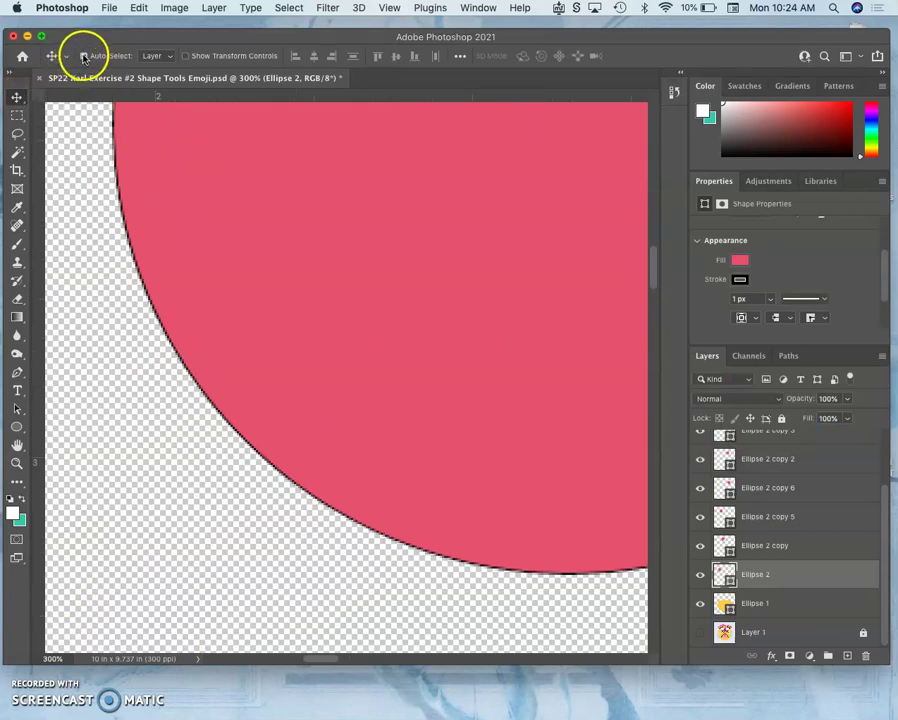
{"action": "left_click", "coordinate": [84, 56]}
{"action": "left_click", "coordinate": [180, 220]}
{"action": "left_click", "coordinate": [739, 281]}
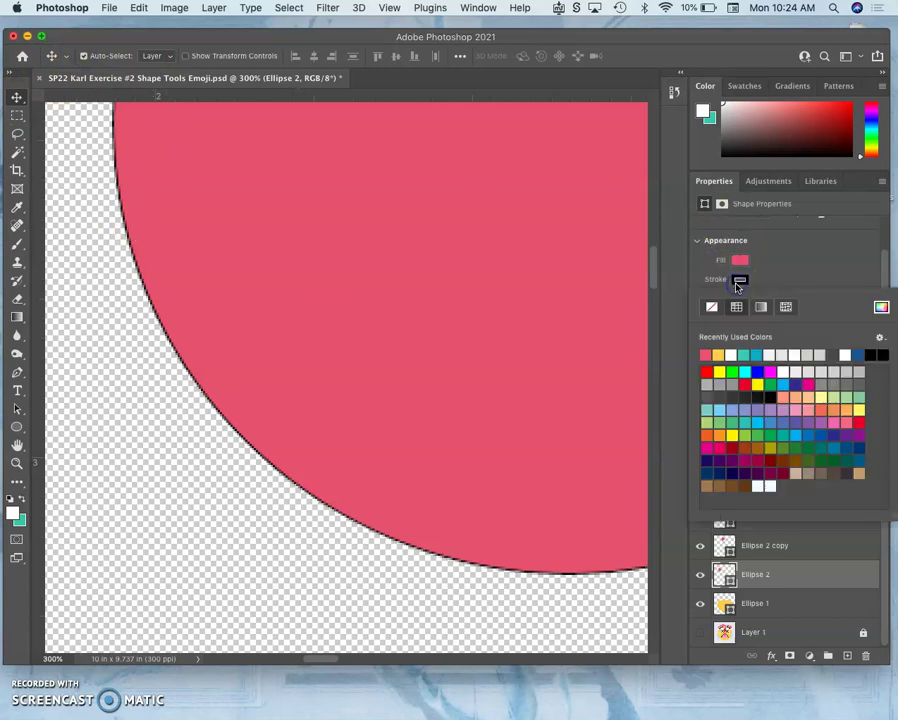
{"action": "left_click", "coordinate": [713, 308]}
{"action": "scroll", "coordinate": [600, 302], "scroll_direction": "down", "scroll_amount": 10}
{"action": "scroll", "coordinate": [600, 302], "scroll_direction": "right", "scroll_amount": 5}
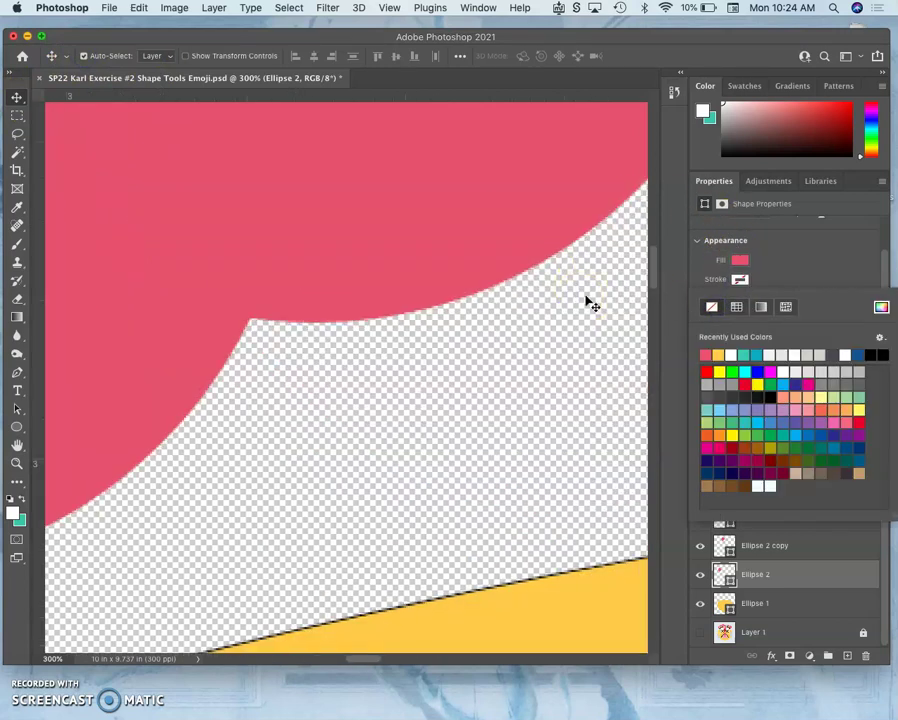
{"action": "scroll", "coordinate": [540, 320], "scroll_direction": "up", "scroll_amount": 5}
{"action": "scroll", "coordinate": [540, 320], "scroll_direction": "right", "scroll_amount": 3}
{"action": "left_click", "coordinate": [484, 337]}
{"action": "left_click", "coordinate": [484, 338]}
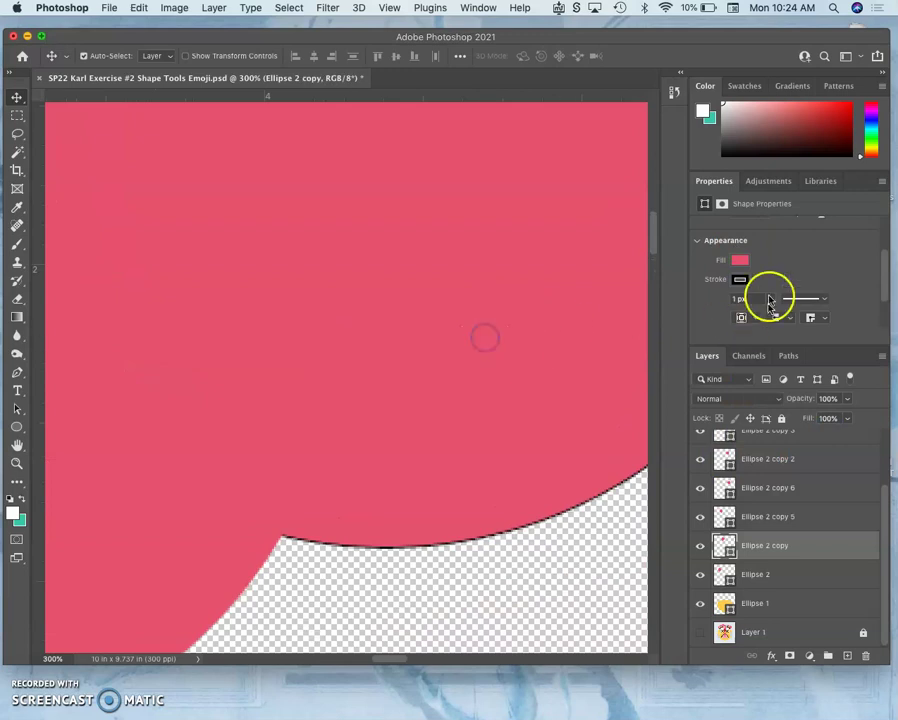
{"action": "left_click", "coordinate": [742, 281]}
{"action": "left_click", "coordinate": [711, 306]}
Remove the outline from Ellipse 2 copy 4, making sure its stroke is No Color
{"action": "left_click_drag", "start_coordinate": [606, 348], "coordinate": [527, 360]}
{"action": "left_click", "coordinate": [350, 380]}
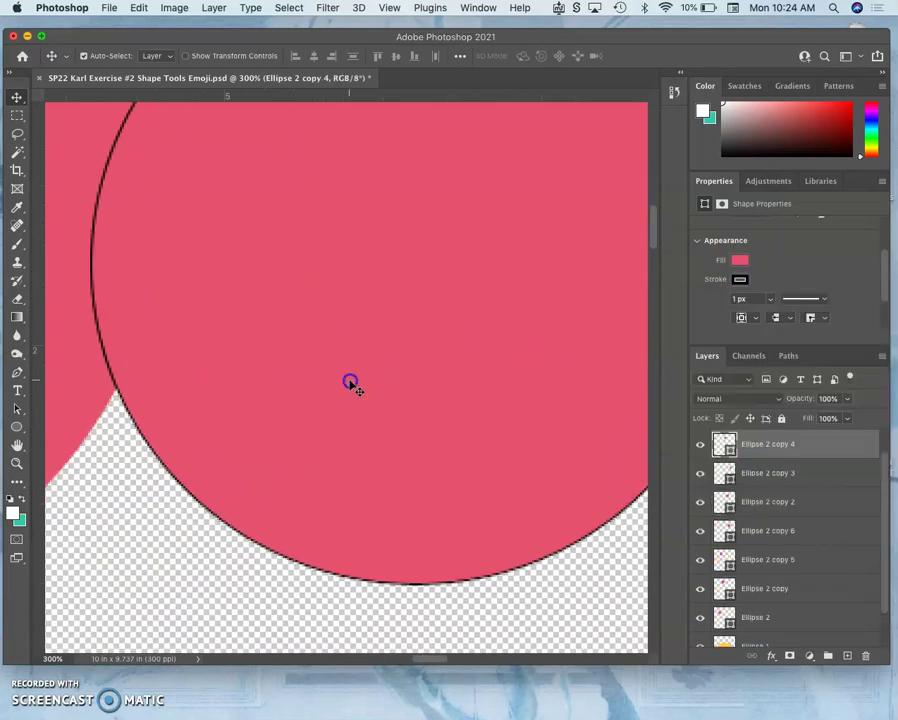
{"action": "left_click", "coordinate": [740, 280]}
{"action": "left_click", "coordinate": [713, 307]}
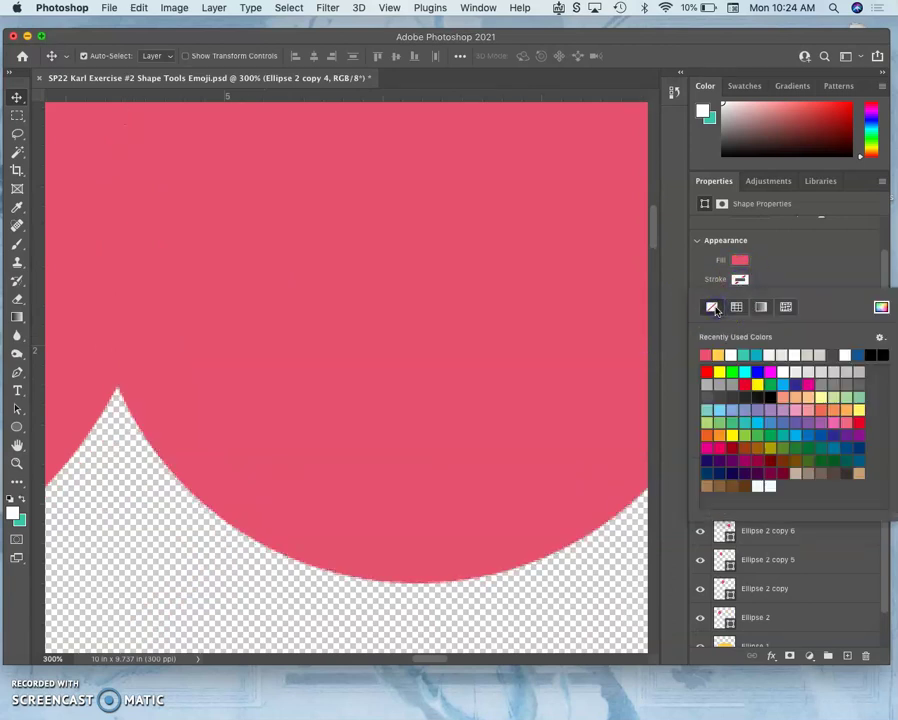
{"action": "scroll", "coordinate": [346, 380], "scroll_direction": "right", "scroll_amount": 3}
{"action": "left_click", "coordinate": [710, 304]}
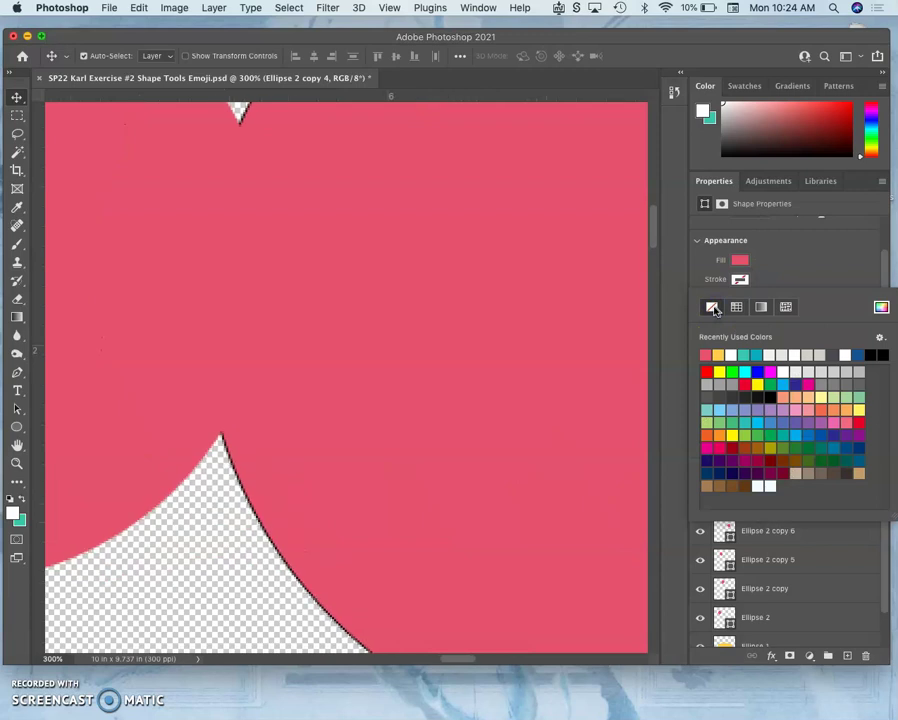
{"action": "left_click", "coordinate": [580, 474]}
Clear the black strokes from Ellipse 2 copy 2 and Ellipse 2 copy 3
{"action": "left_click", "coordinate": [310, 570]}
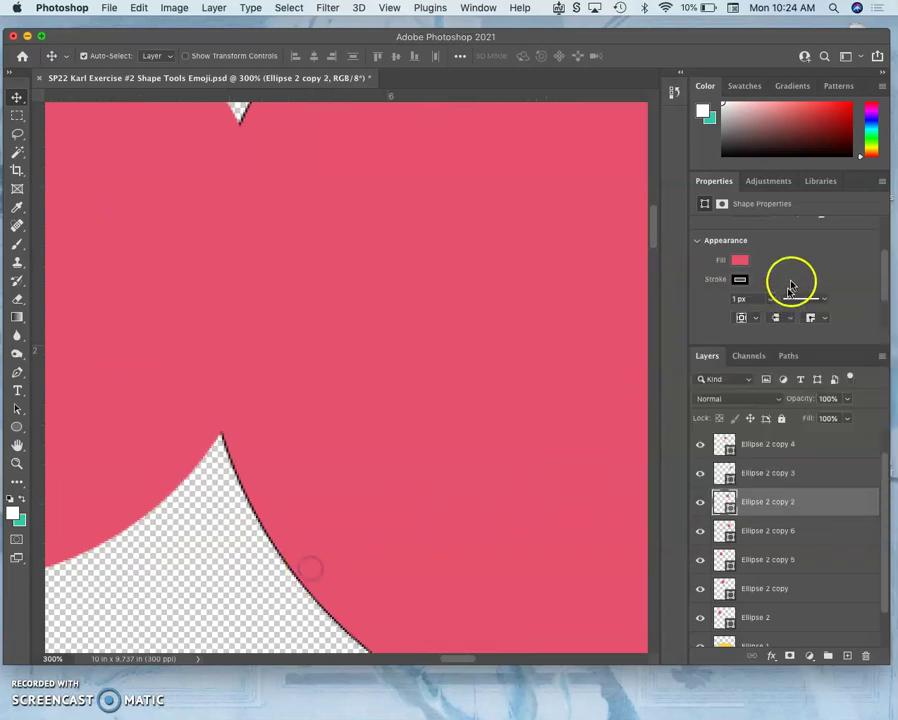
{"action": "left_click", "coordinate": [741, 280]}
{"action": "left_click", "coordinate": [712, 307]}
{"action": "scroll", "coordinate": [580, 325], "scroll_direction": "up", "scroll_amount": 5}
{"action": "left_click", "coordinate": [585, 327]}
{"action": "scroll", "coordinate": [580, 325], "scroll_direction": "up", "scroll_amount": 3}
{"action": "left_click", "coordinate": [741, 281]}
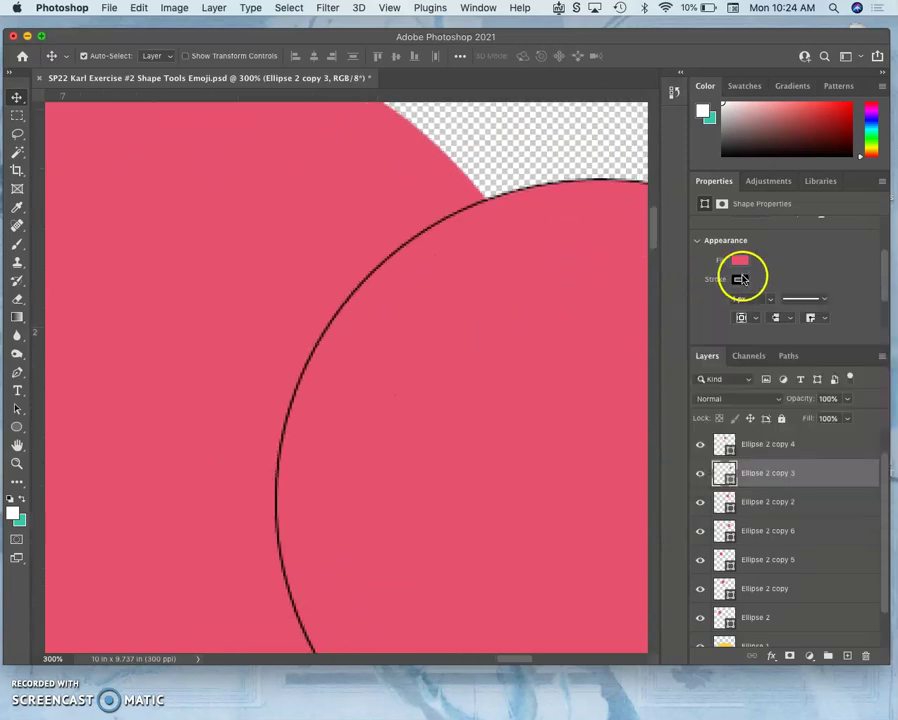
{"action": "left_click", "coordinate": [712, 307]}
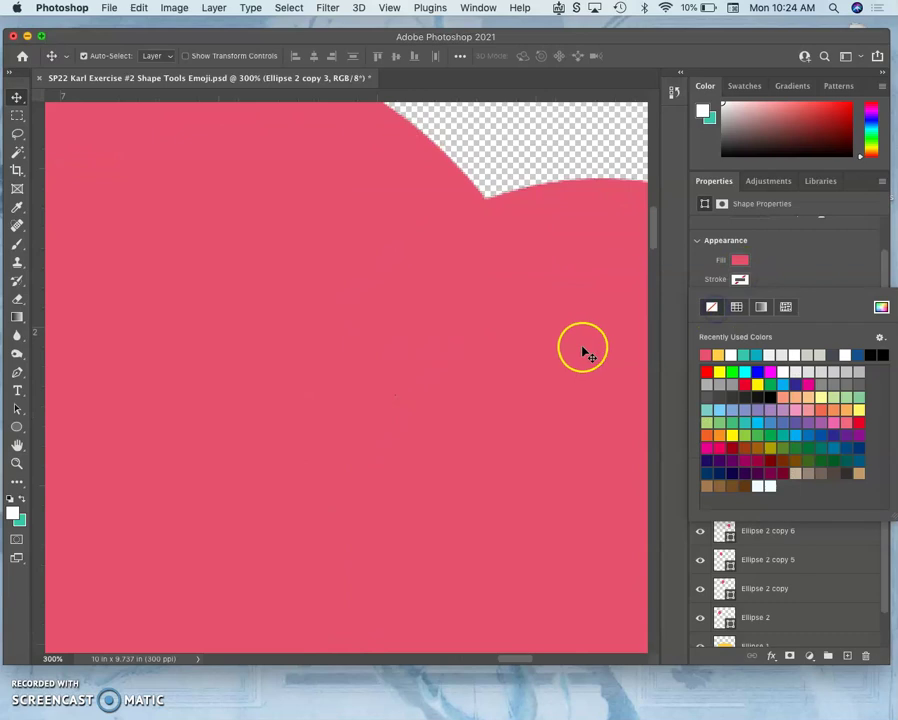
{"action": "scroll", "coordinate": [587, 352], "scroll_direction": "down", "scroll_amount": 10}
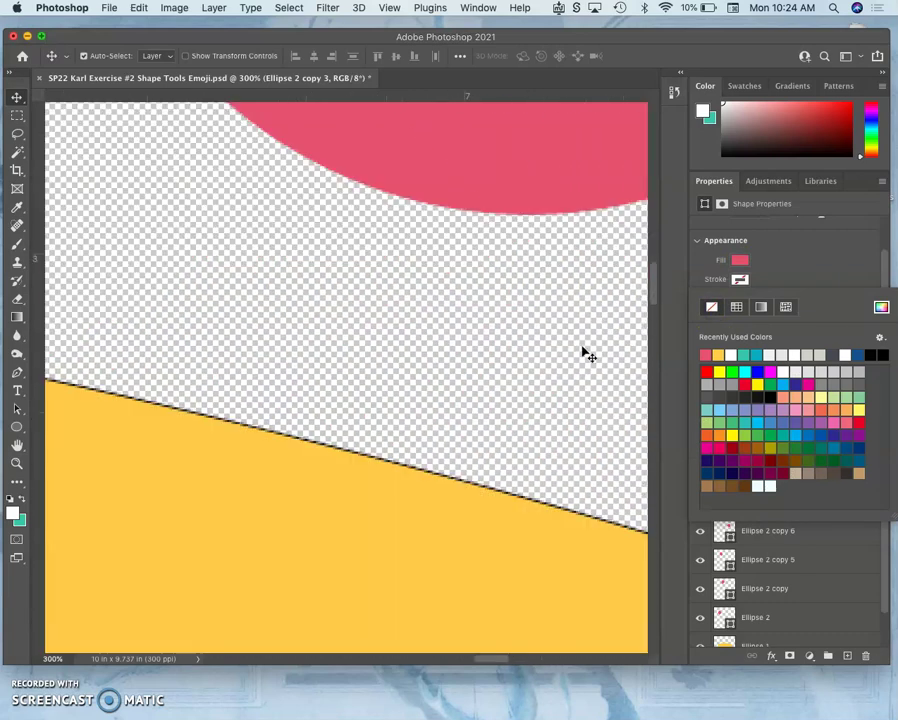
{"action": "scroll", "coordinate": [587, 352], "scroll_direction": "down", "scroll_amount": 5}
{"action": "left_click", "coordinate": [488, 410]}
{"action": "left_click", "coordinate": [720, 263]}
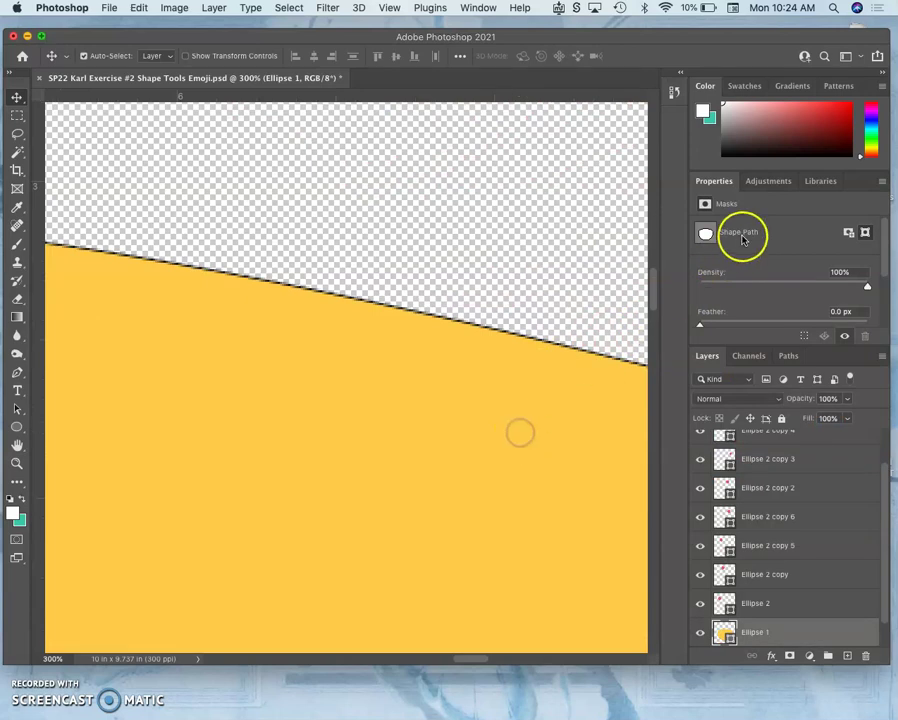
Inspect the yellow face layer's fill colour, layer style and properties without changing them
{"action": "left_click", "coordinate": [773, 182]}
{"action": "left_click", "coordinate": [820, 182]}
{"action": "left_click", "coordinate": [723, 632]}
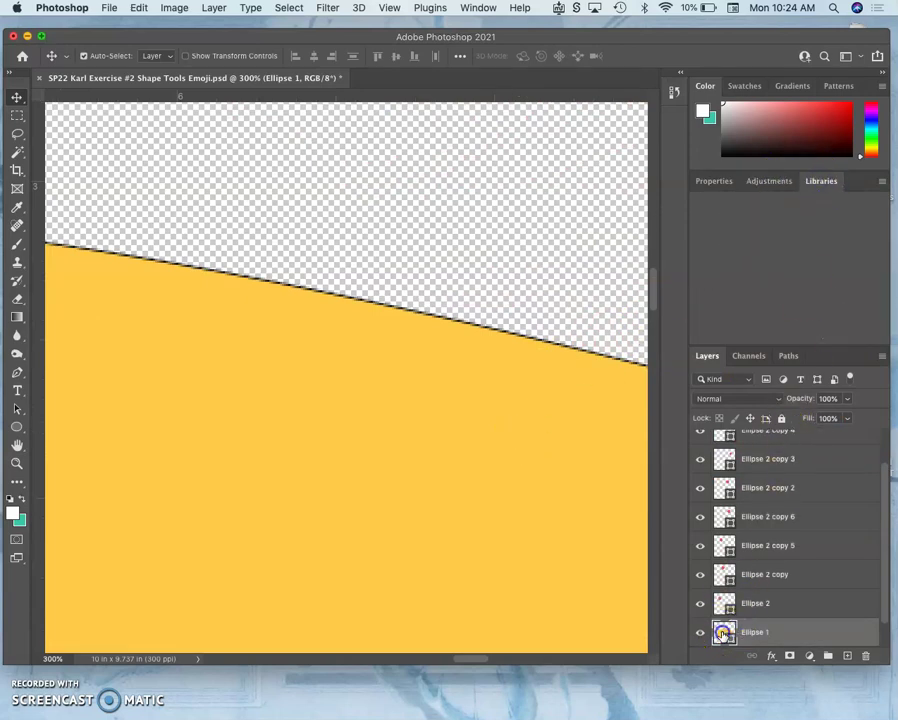
{"action": "double_click", "coordinate": [724, 632]}
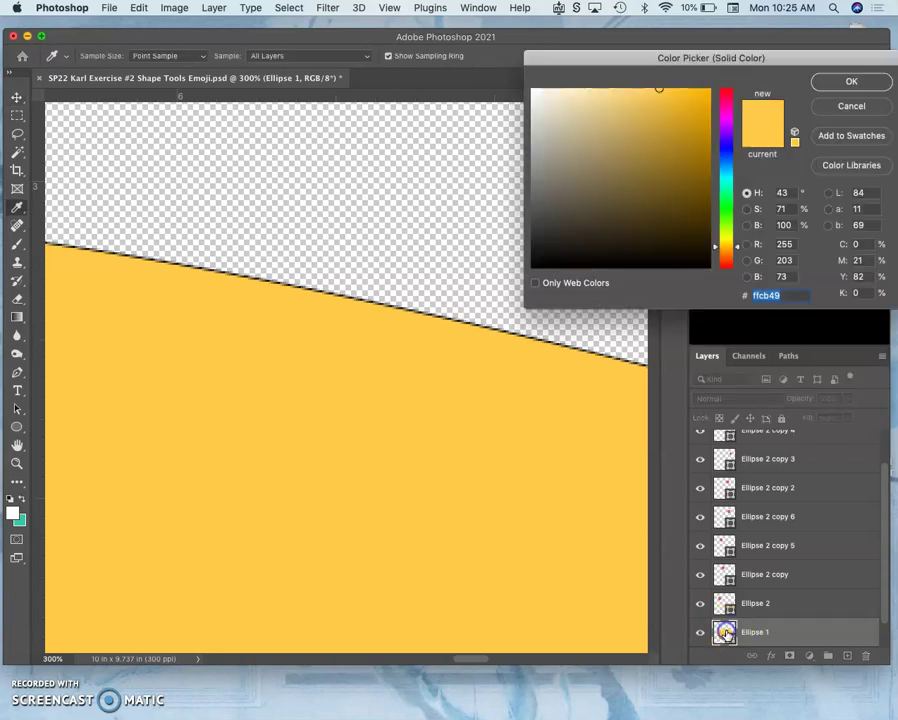
{"action": "left_click", "coordinate": [854, 86]}
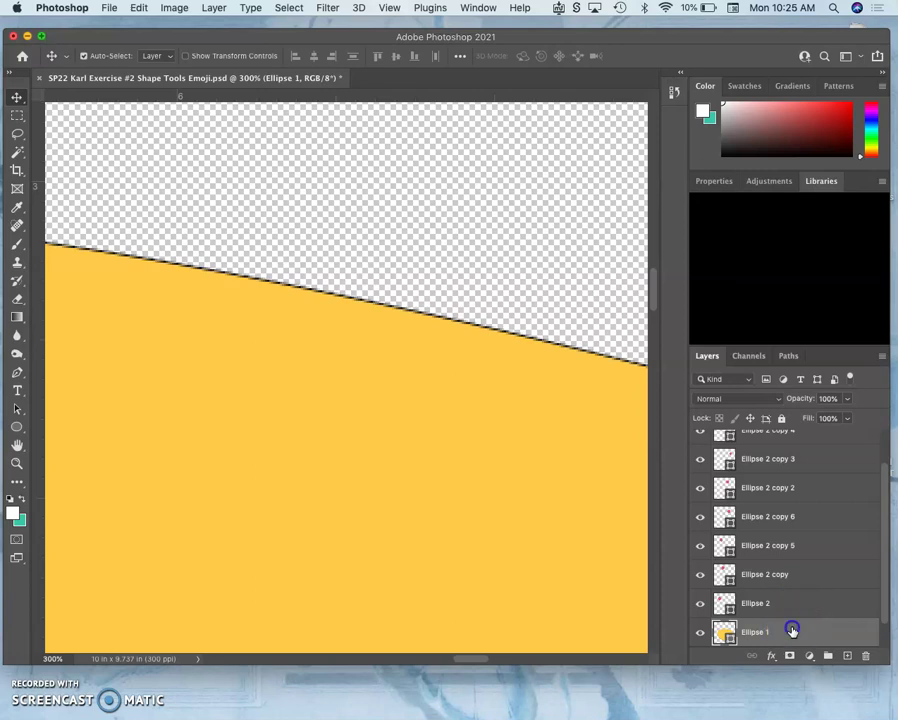
{"action": "double_click", "coordinate": [725, 632]}
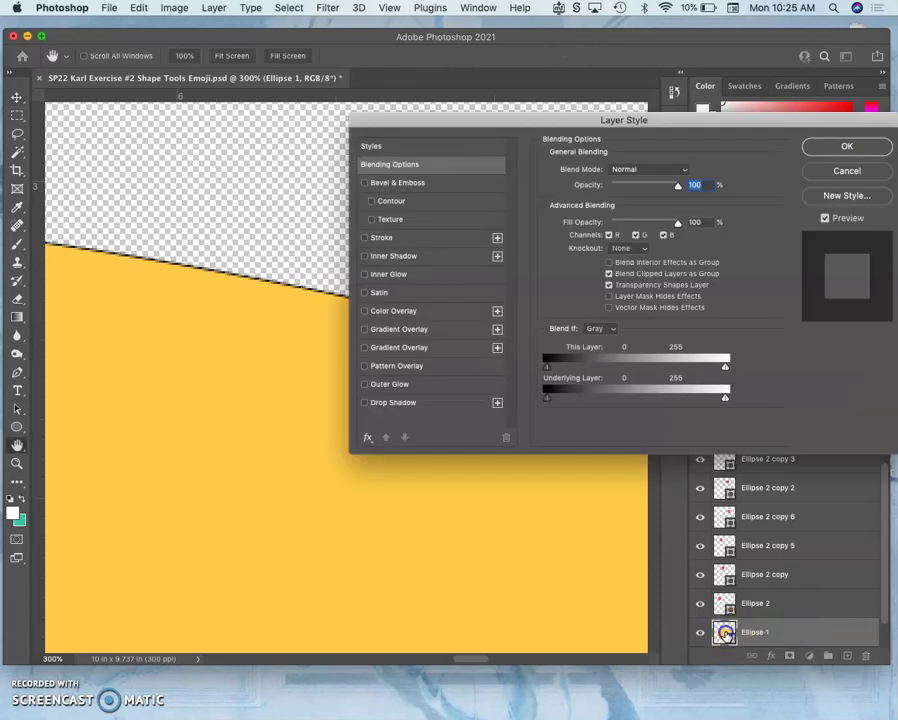
{"action": "left_click", "coordinate": [838, 170]}
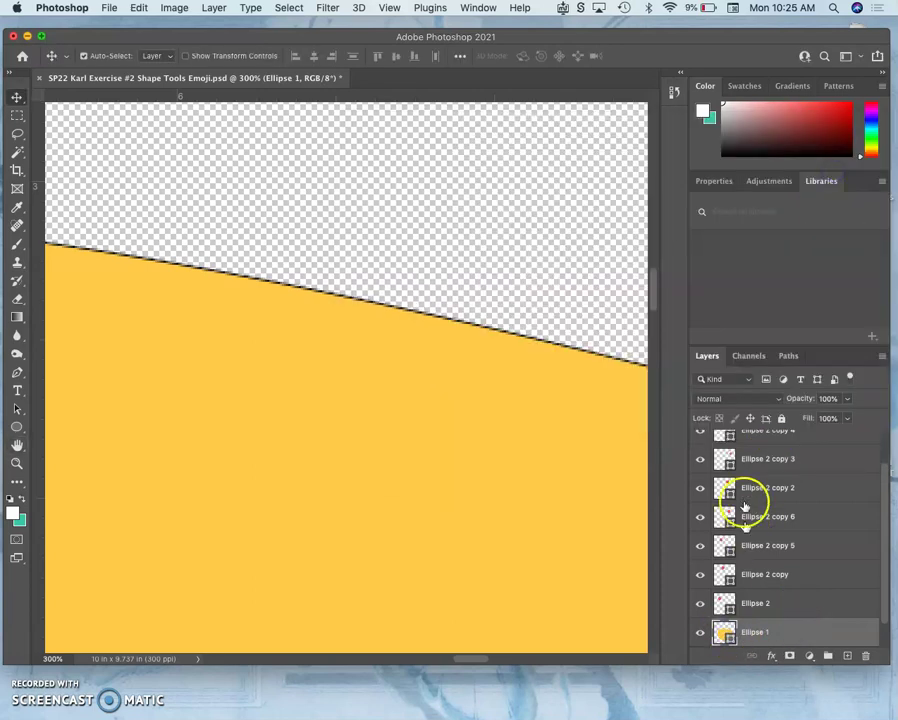
{"action": "left_click", "coordinate": [718, 628]}
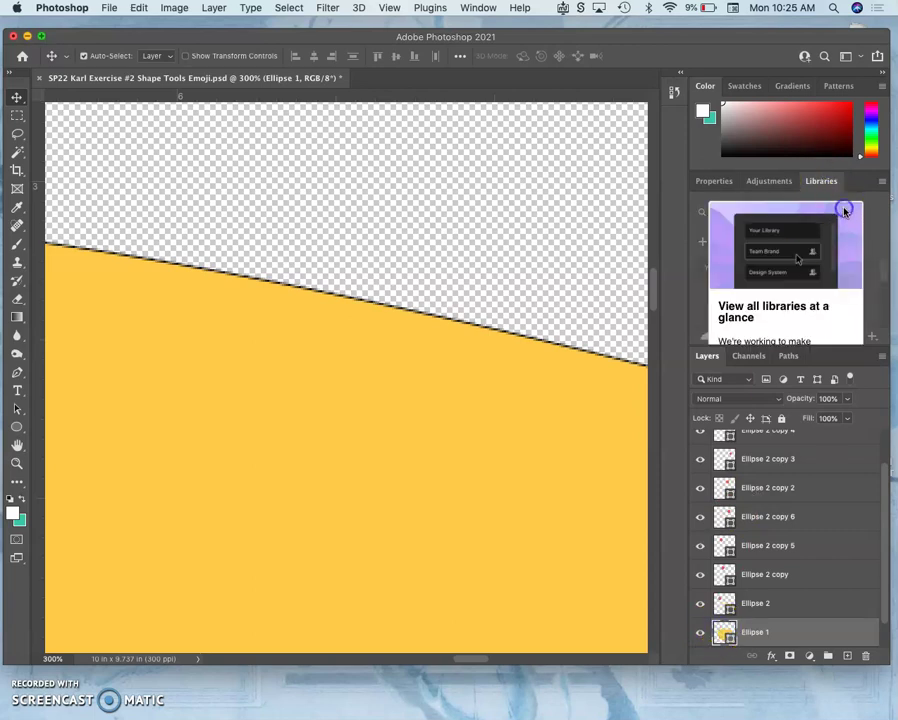
{"action": "left_click", "coordinate": [725, 184]}
{"action": "scroll", "coordinate": [760, 270], "scroll_direction": "down", "scroll_amount": 3}
{"action": "scroll", "coordinate": [762, 271], "scroll_direction": "up", "scroll_amount": 3}
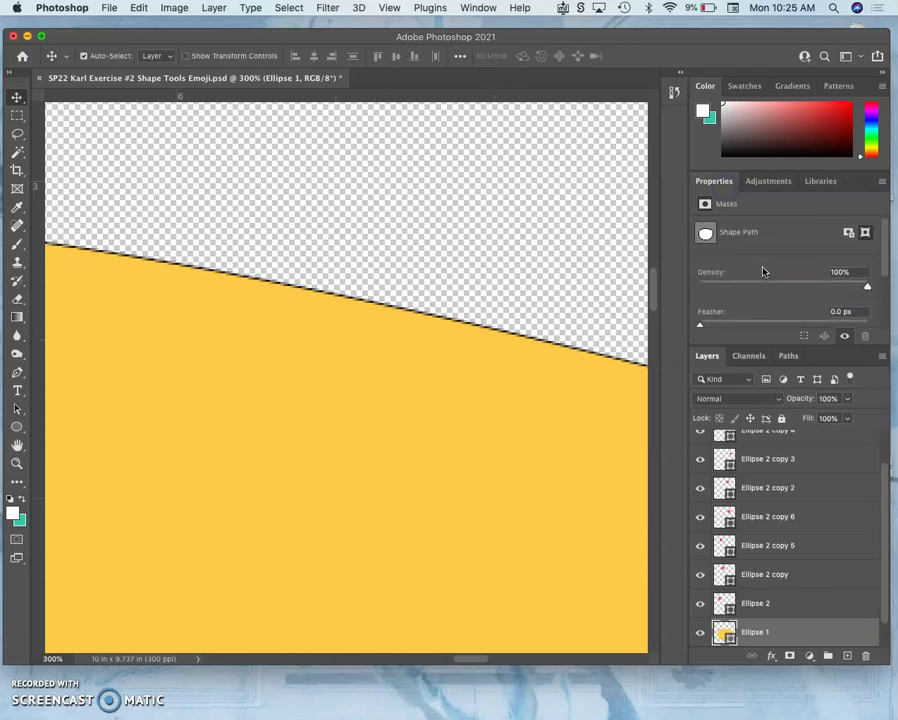
{"action": "left_click", "coordinate": [761, 269]}
{"action": "left_click", "coordinate": [751, 246]}
Duplicate the yellow Ellipse 1 face with Cmd+J, then hide and delete the original Ellipse 1
{"action": "left_click", "coordinate": [756, 634]}
{"action": "key", "text": "super+j"}
{"action": "scroll", "coordinate": [796, 634], "scroll_direction": "down", "scroll_amount": 2}
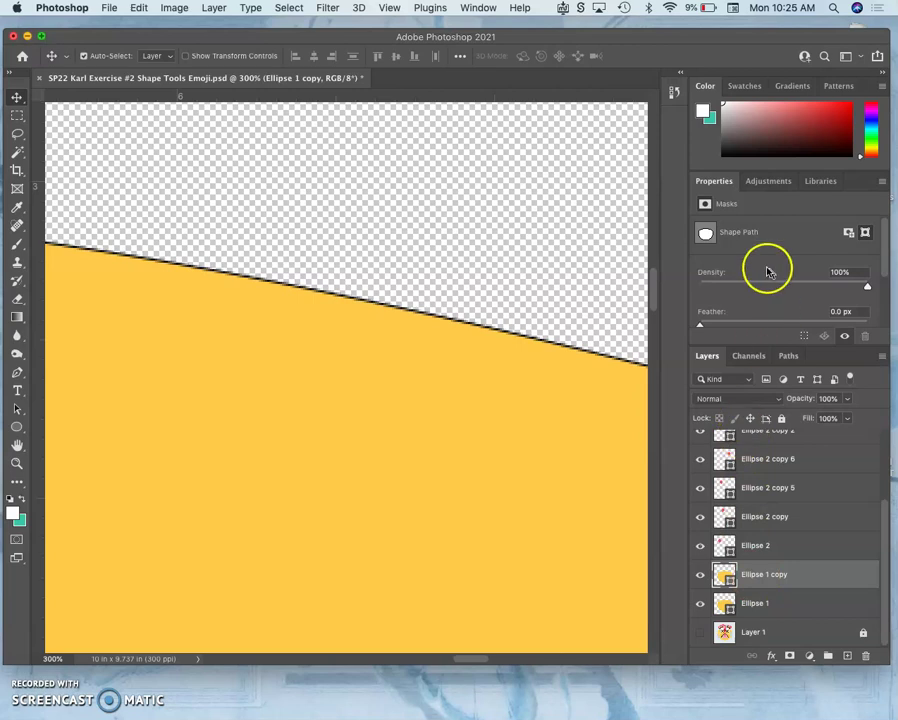
{"action": "left_click", "coordinate": [479, 9]}
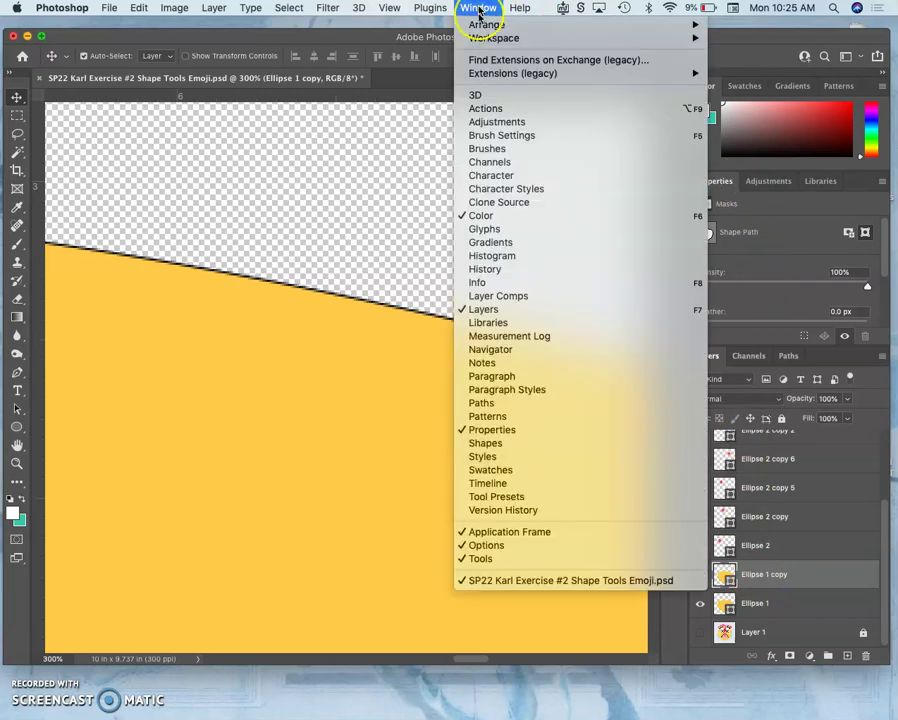
{"action": "left_click", "coordinate": [391, 326]}
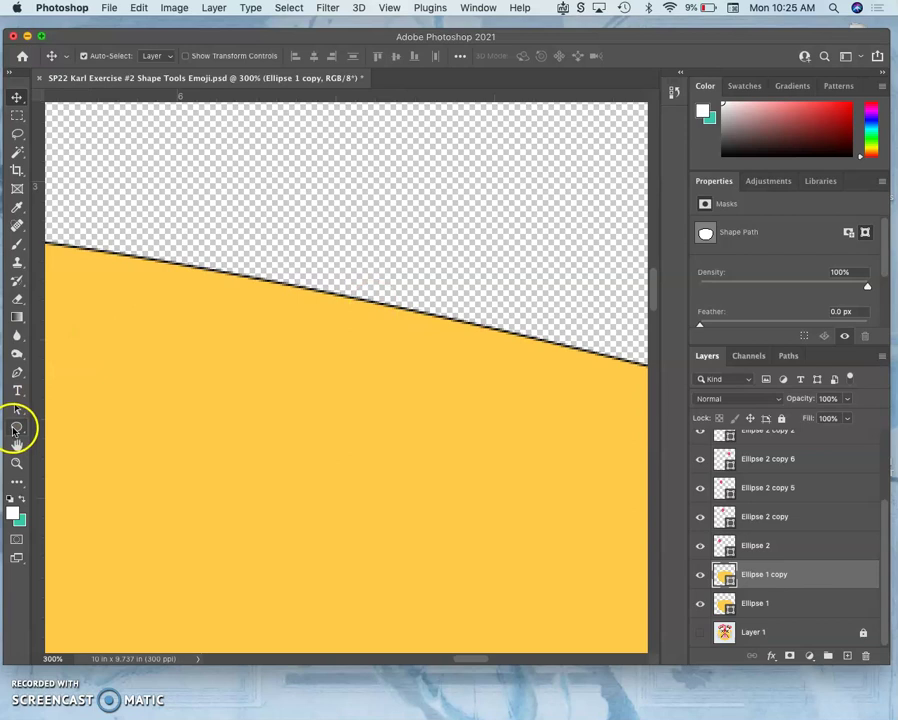
{"action": "left_click", "coordinate": [16, 428]}
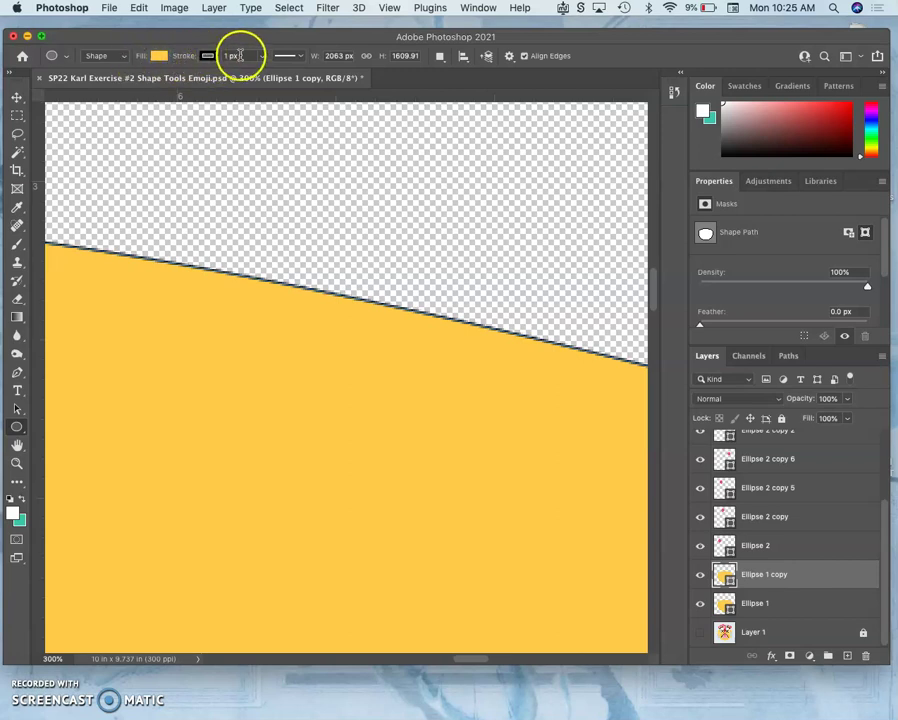
{"action": "left_click", "coordinate": [700, 603]}
{"action": "left_click", "coordinate": [757, 603]}
{"action": "key", "text": "Delete"}
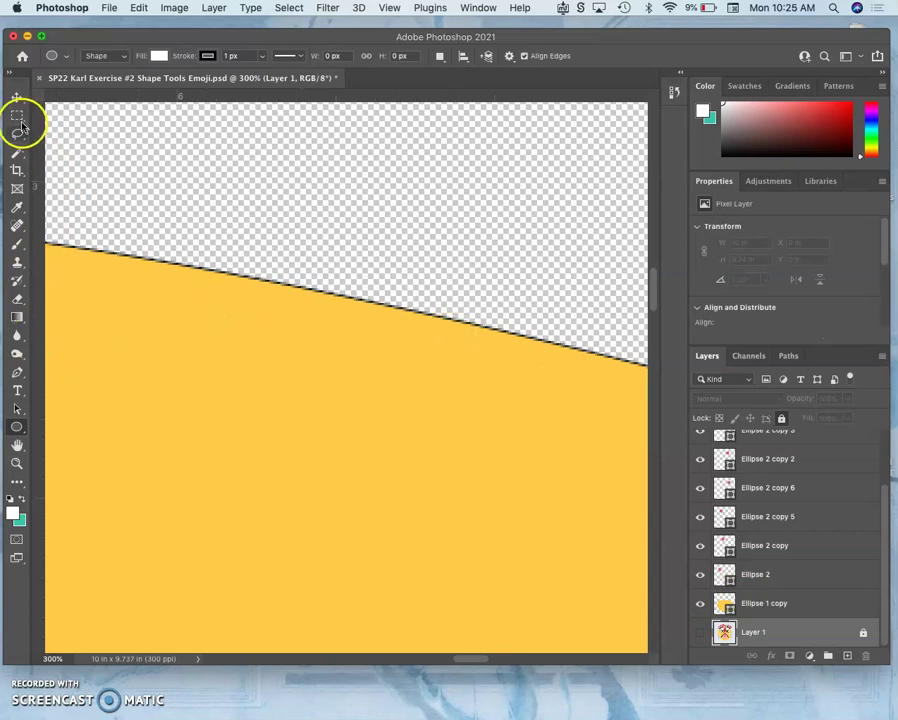
Set the stroke of the Ellipse 1 copy face to No Color, leaving plain yellow
{"action": "left_click", "coordinate": [758, 606]}
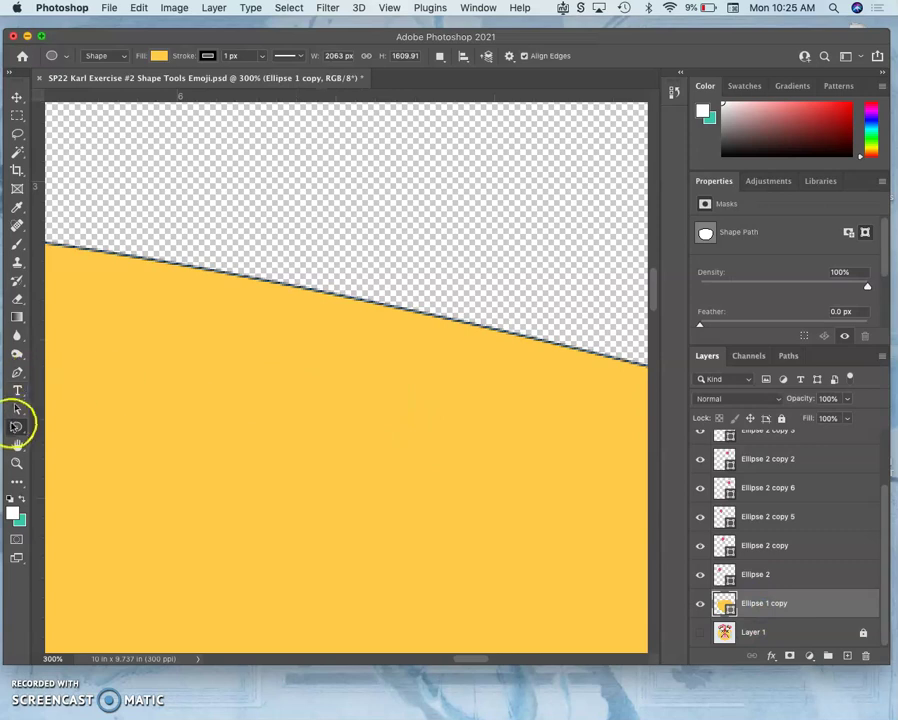
{"action": "left_click", "coordinate": [207, 55]}
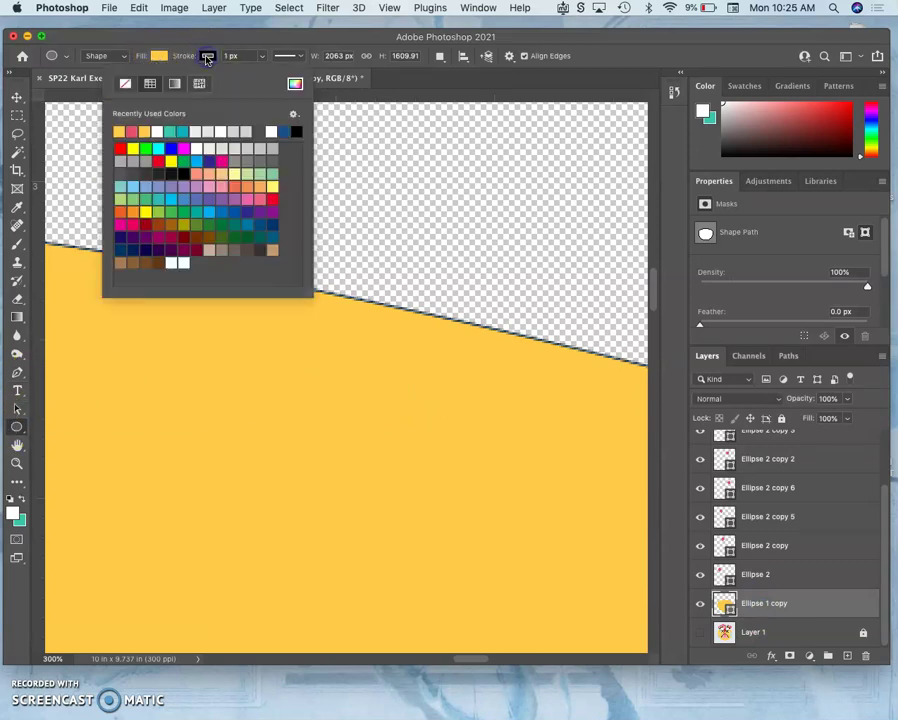
{"action": "left_click", "coordinate": [125, 83]}
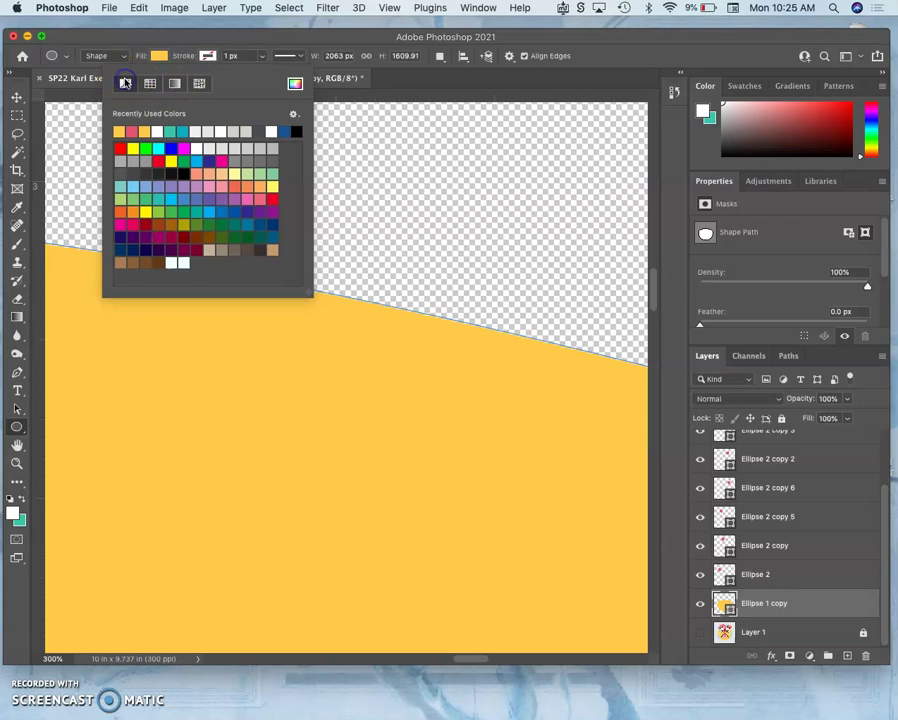
{"action": "left_click", "coordinate": [786, 578]}
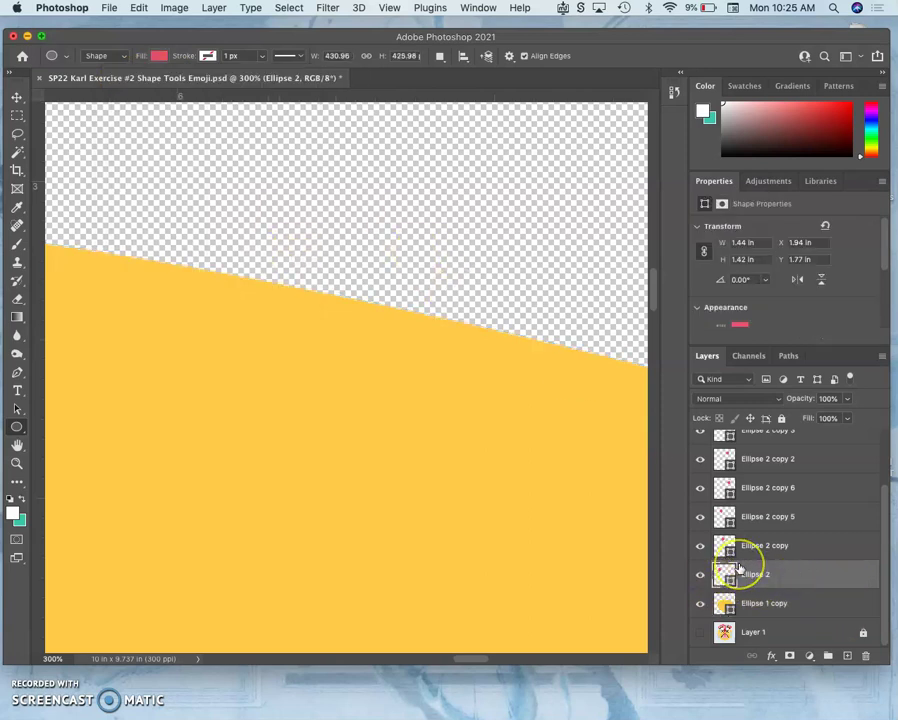
Zoom out with Cmd+minus and make the faint Layer 1 copy cat reference visible
{"action": "scroll", "coordinate": [722, 576], "scroll_direction": "up", "scroll_amount": 3}
{"action": "key", "text": "super+minus"}
{"action": "key", "text": "super+minus"}
{"action": "key", "text": "super+minus"}
{"action": "key", "text": "super+minus"}
{"action": "key", "text": "super+minus"}
{"action": "key", "text": "super+minus"}
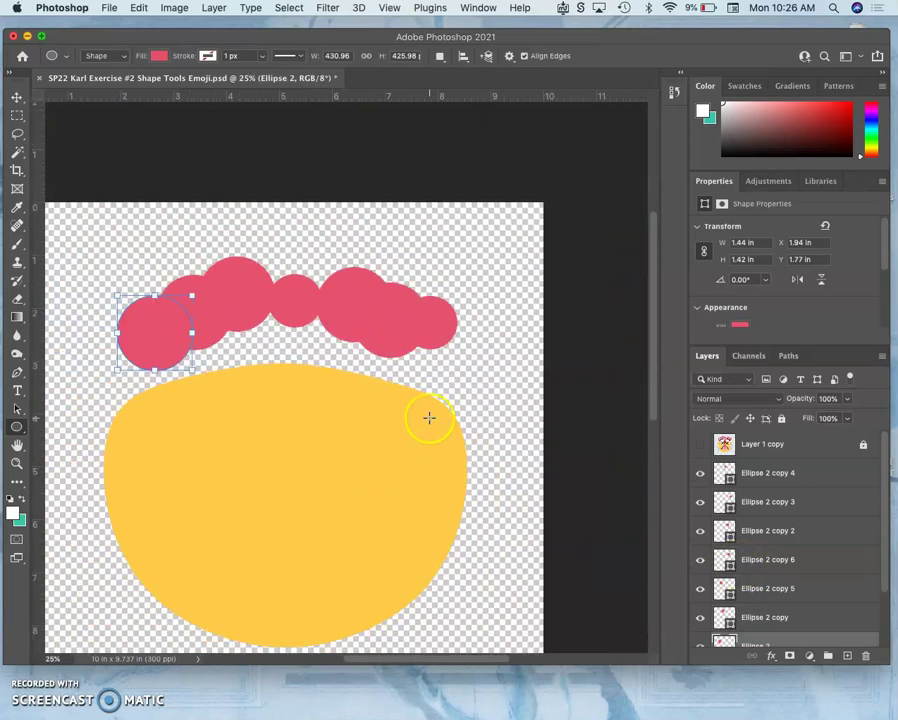
{"action": "scroll", "coordinate": [533, 477], "scroll_direction": "down", "scroll_amount": 1}
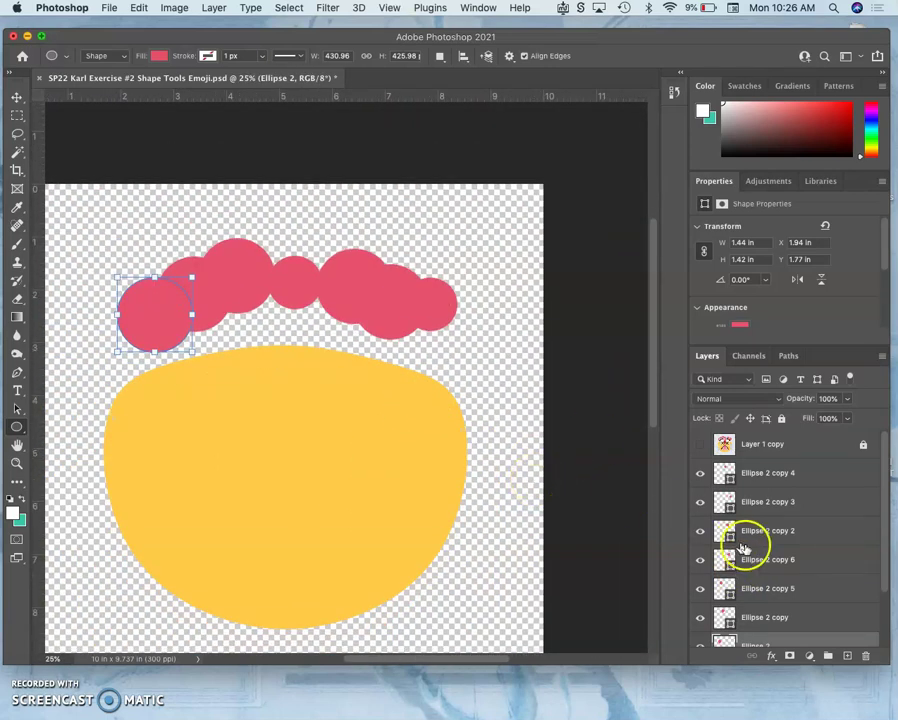
{"action": "left_click", "coordinate": [699, 446]}
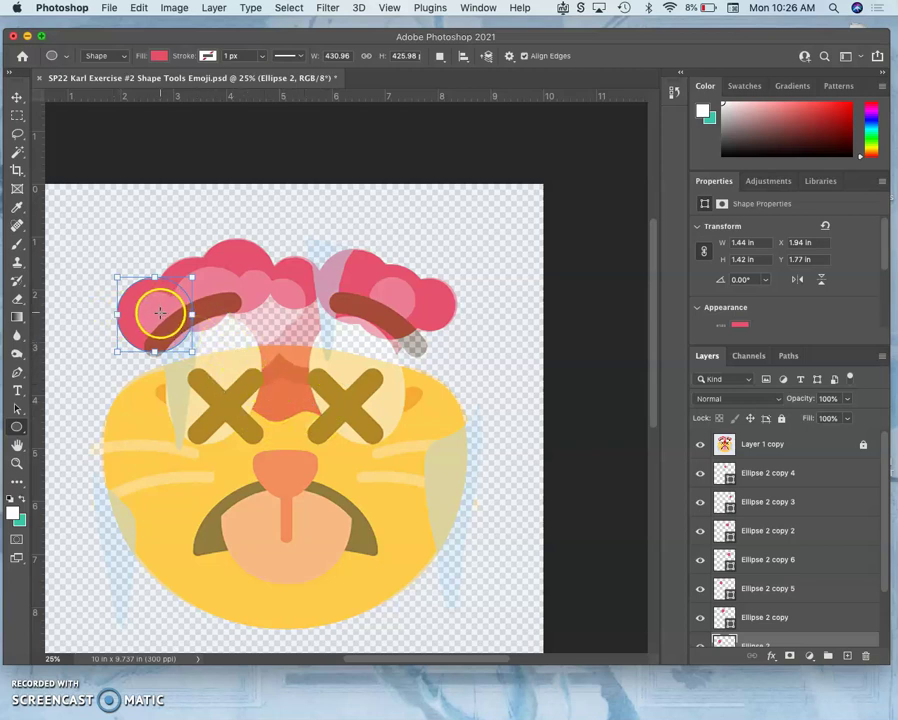
Draw a pink rectangle, about 1.72 by 1.12 inches, between the two X eyes
{"action": "left_click", "coordinate": [768, 481]}
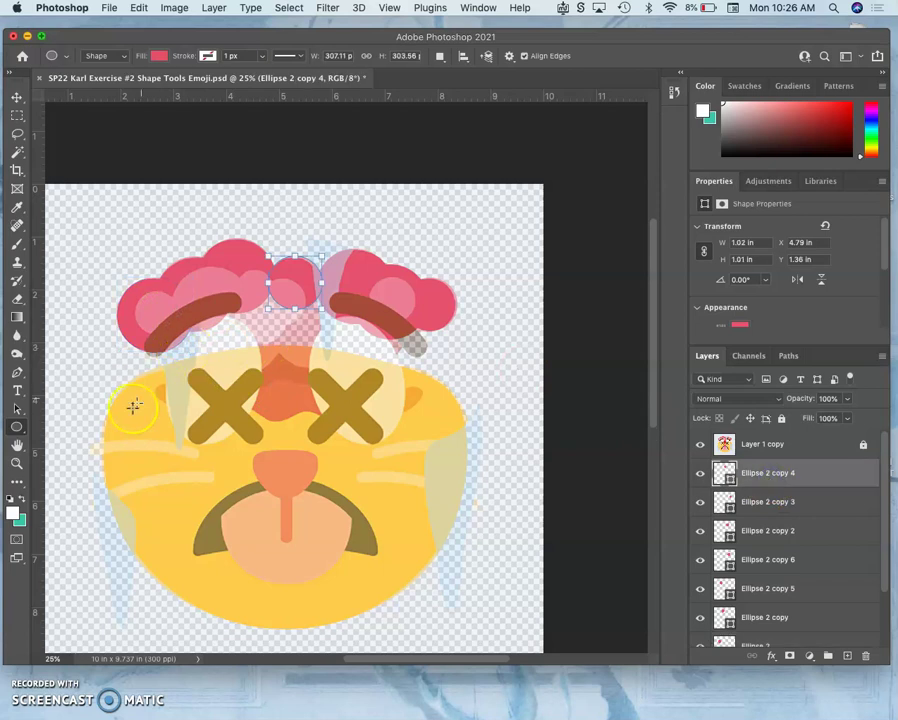
{"action": "left_click", "coordinate": [18, 430]}
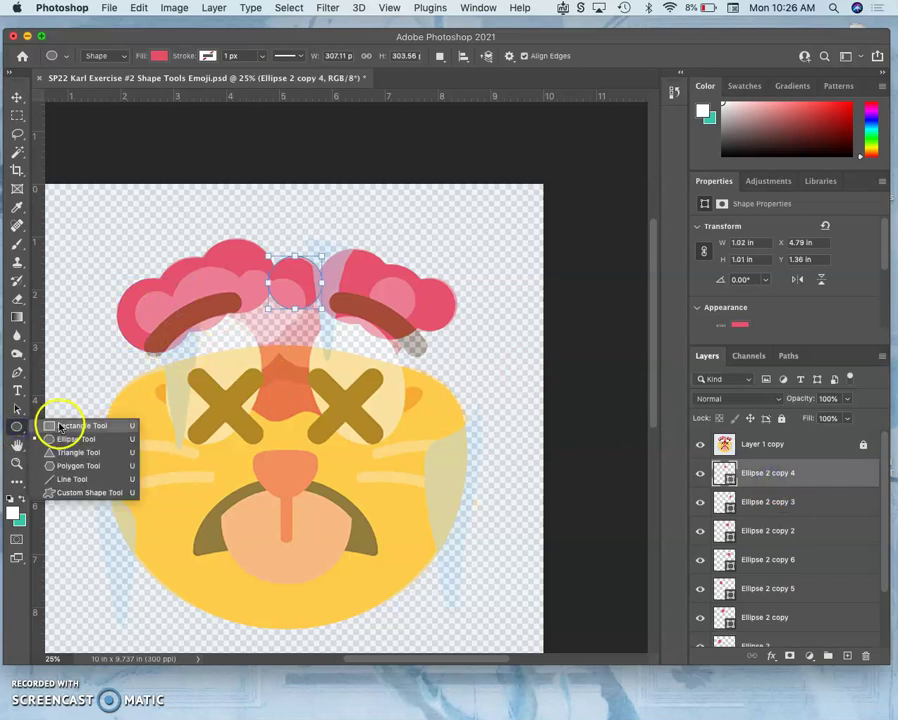
{"action": "left_click", "coordinate": [60, 426]}
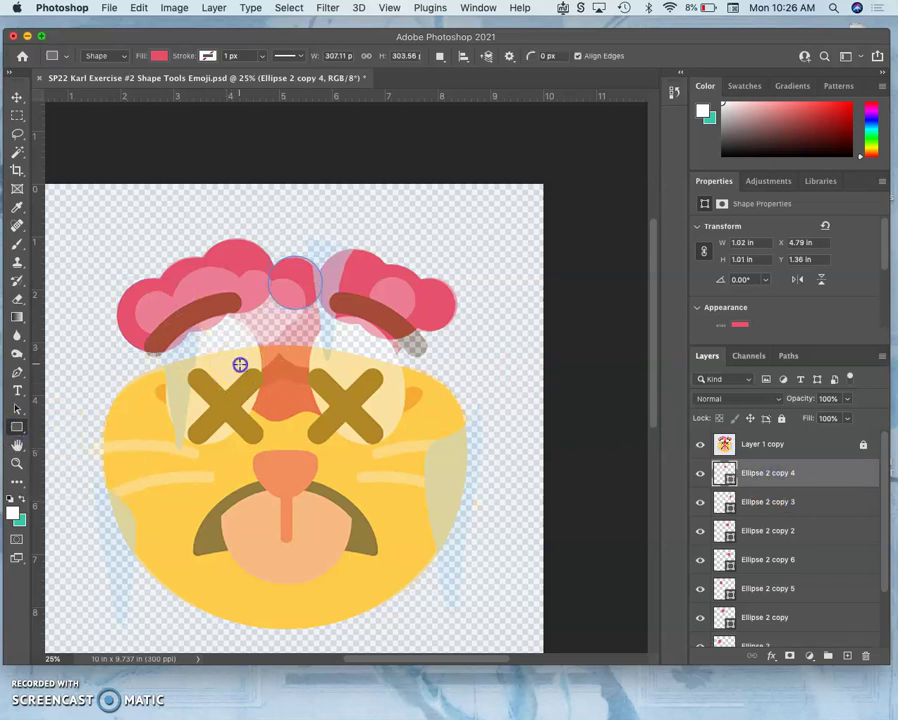
{"action": "left_click_drag", "start_coordinate": [240, 365], "coordinate": [330, 424]}
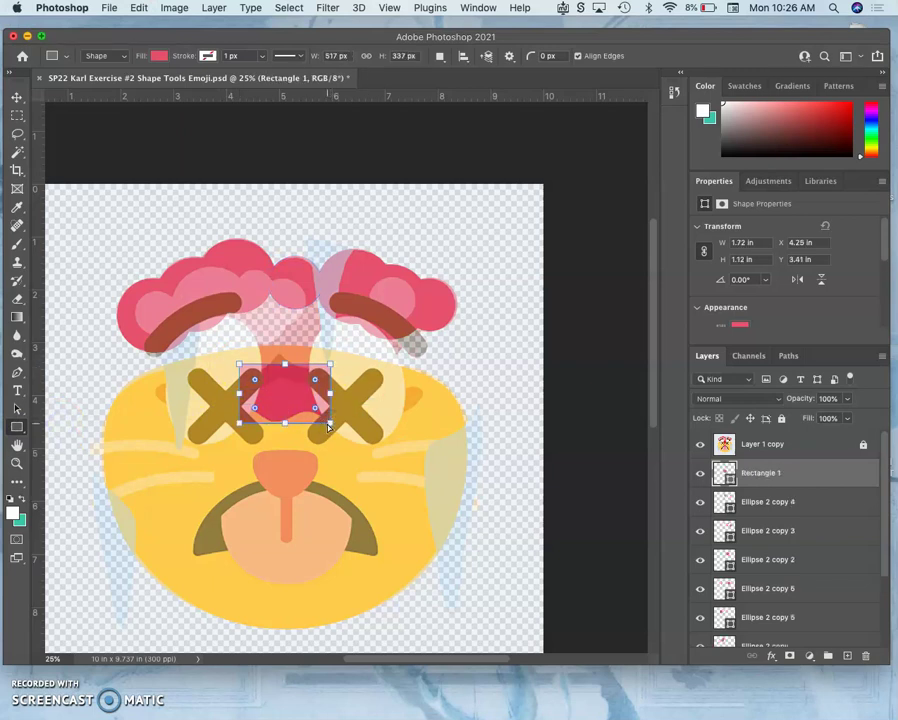
Zoom in on the rectangle and start a free transform to choose a transform mode
{"action": "key", "text": "super+equal"}
{"action": "key", "text": "super+equal"}
{"action": "key", "text": "super+equal"}
{"action": "key", "text": "super+equal"}
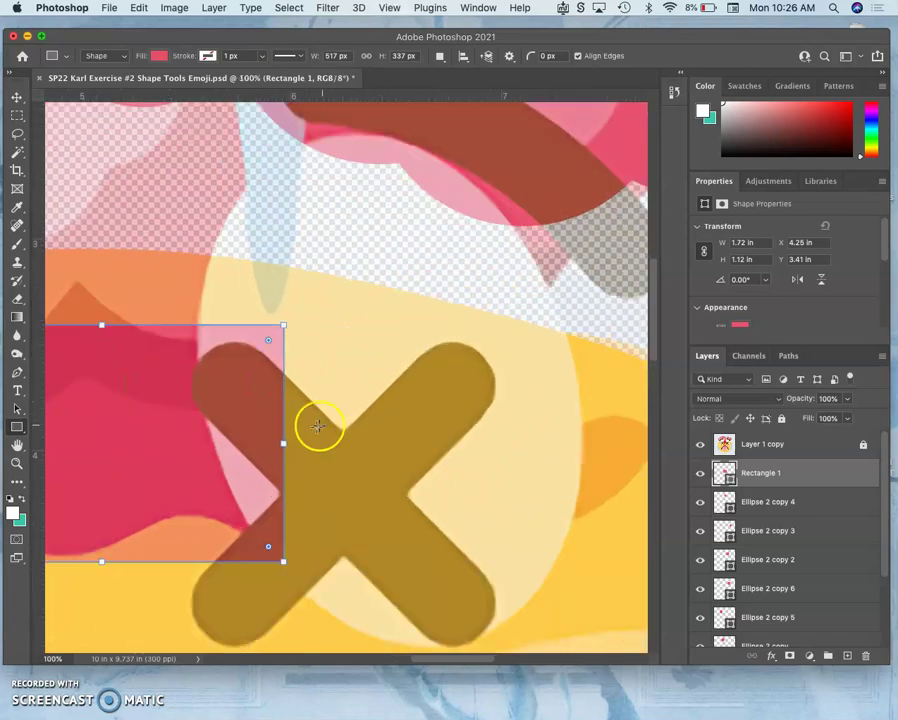
{"action": "scroll", "coordinate": [313, 424], "scroll_direction": "left", "scroll_amount": 5}
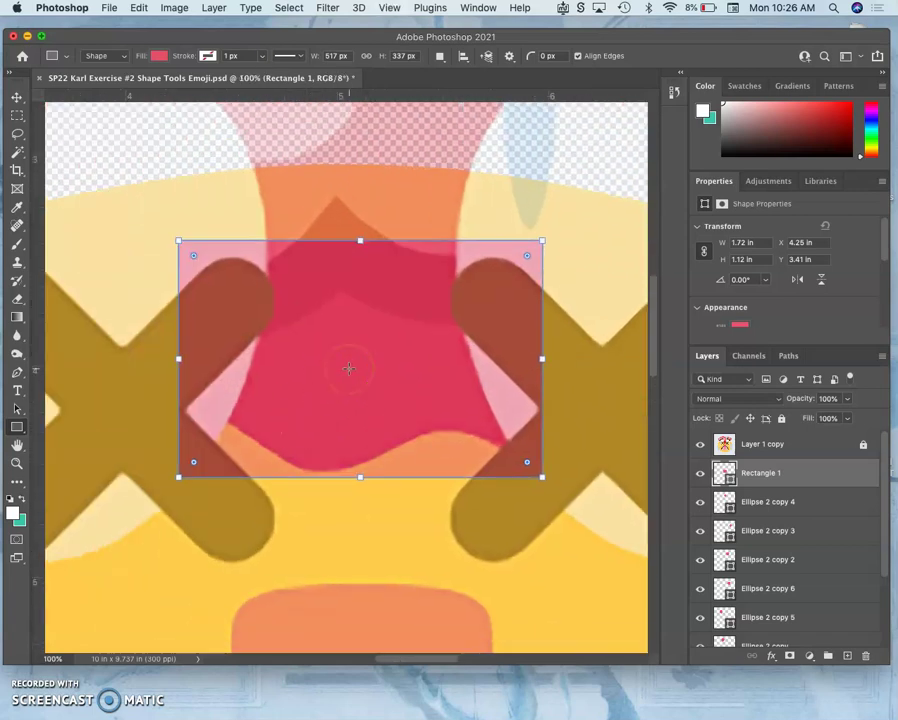
{"action": "key", "text": "super+t"}
{"action": "right_click", "coordinate": [373, 346]}
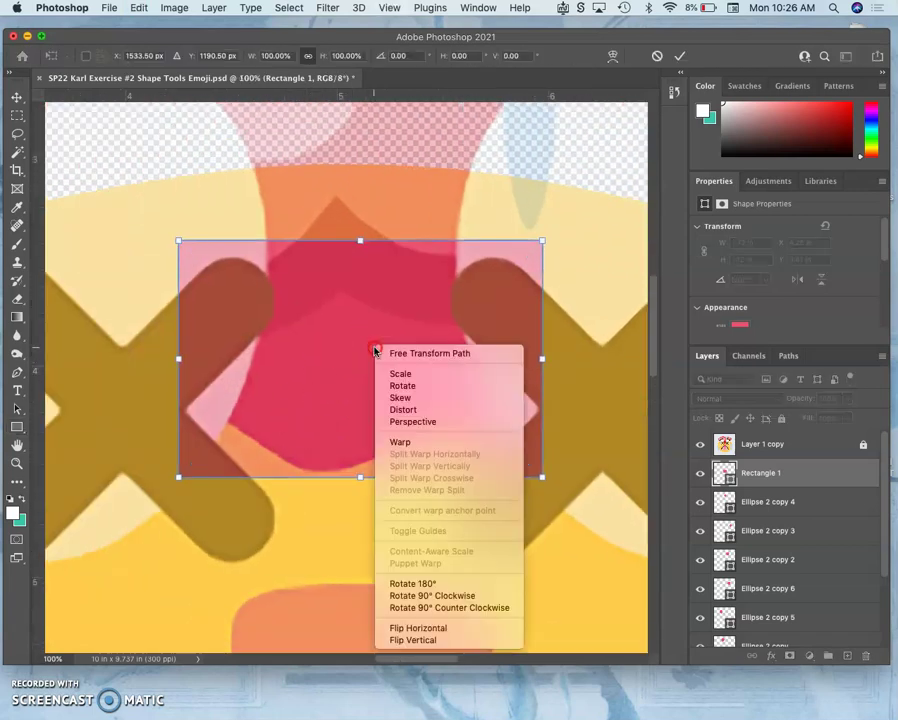
Switch the rectangle to Warp and curve its bottom edge and lower corners
{"action": "left_click", "coordinate": [400, 442]}
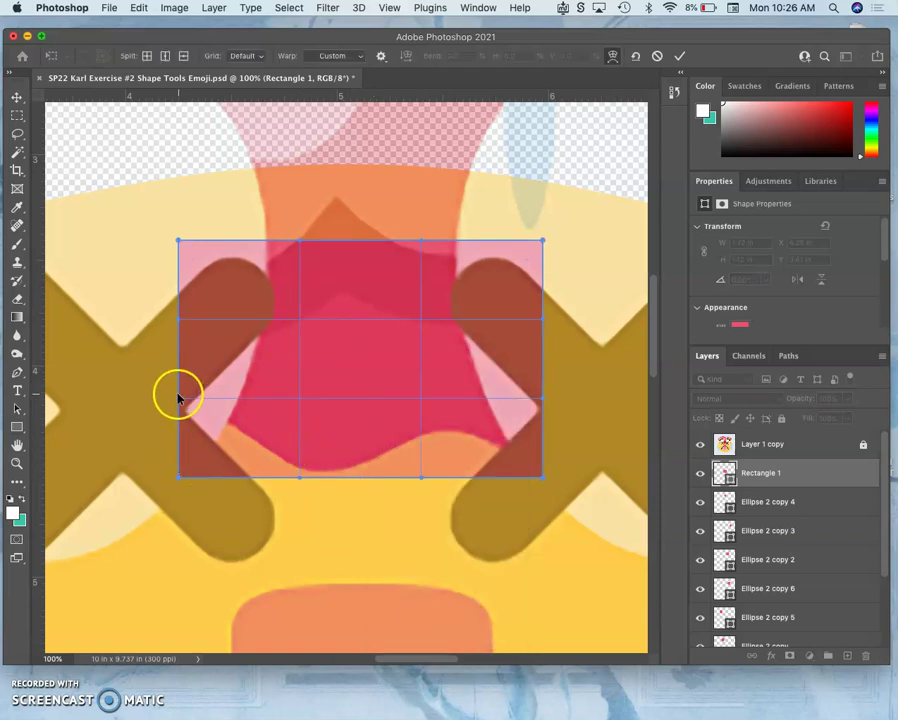
{"action": "left_click_drag", "start_coordinate": [178, 398], "coordinate": [184, 306]}
{"action": "left_click", "coordinate": [181, 476]}
{"action": "left_click_drag", "start_coordinate": [181, 476], "coordinate": [184, 396]}
{"action": "left_click", "coordinate": [322, 460]}
{"action": "left_click_drag", "start_coordinate": [303, 453], "coordinate": [309, 470]}
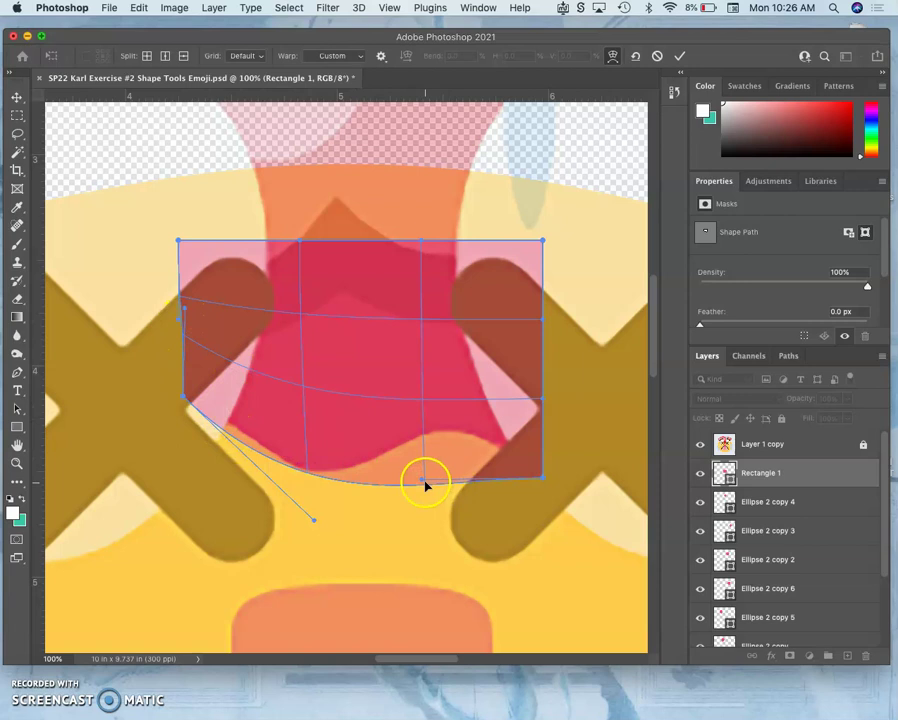
{"action": "left_click_drag", "start_coordinate": [425, 483], "coordinate": [408, 310]}
{"action": "left_click_drag", "start_coordinate": [314, 420], "coordinate": [340, 460]}
{"action": "left_click_drag", "start_coordinate": [491, 425], "coordinate": [478, 432]}
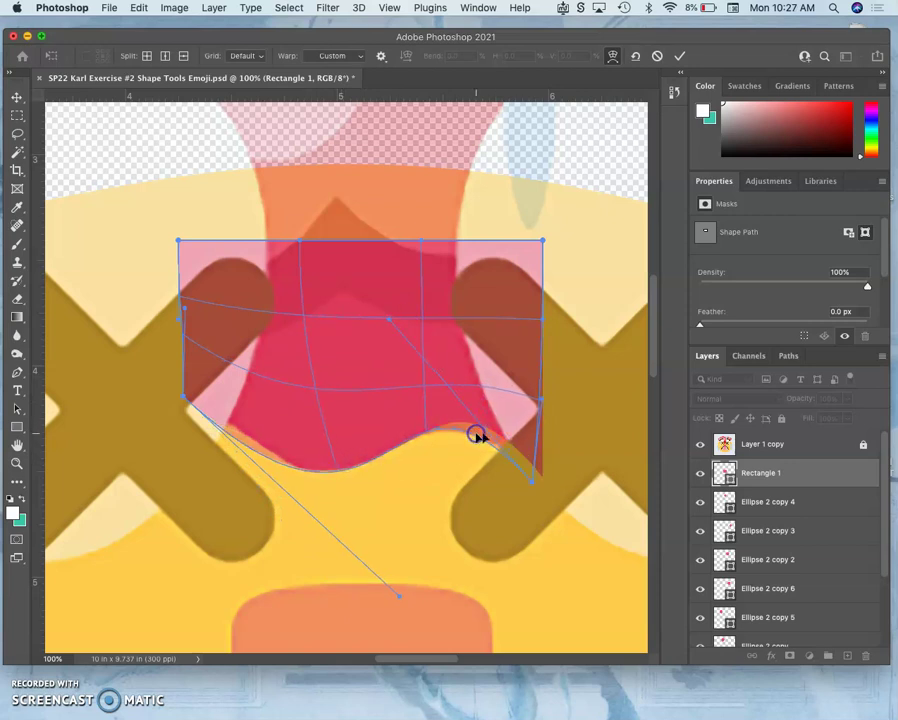
{"action": "left_click_drag", "start_coordinate": [529, 479], "coordinate": [537, 478]}
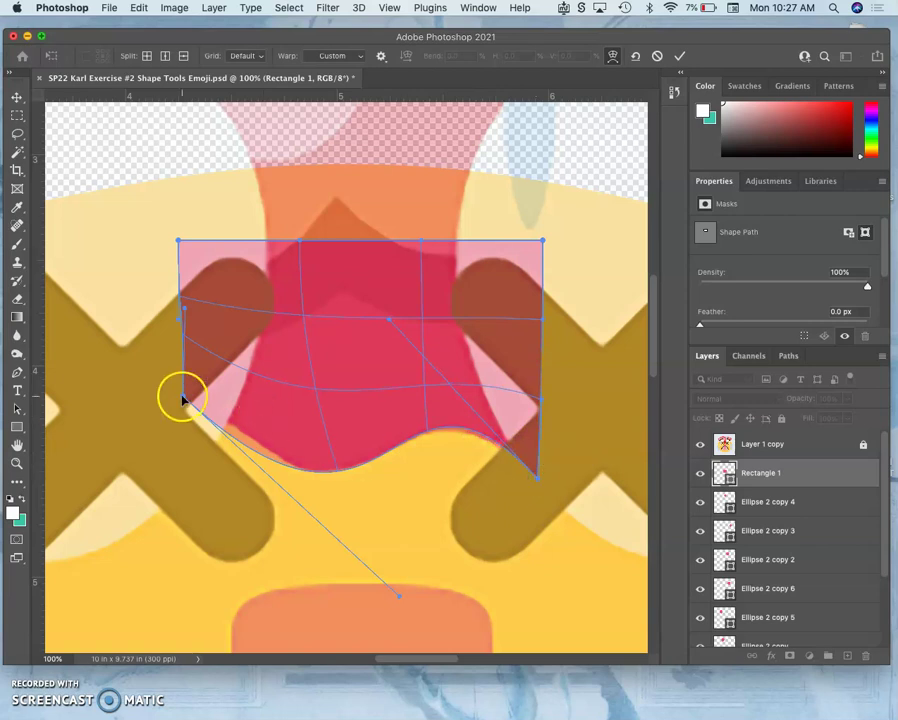
{"action": "left_click_drag", "start_coordinate": [182, 399], "coordinate": [160, 358]}
{"action": "left_click_drag", "start_coordinate": [331, 456], "coordinate": [328, 463]}
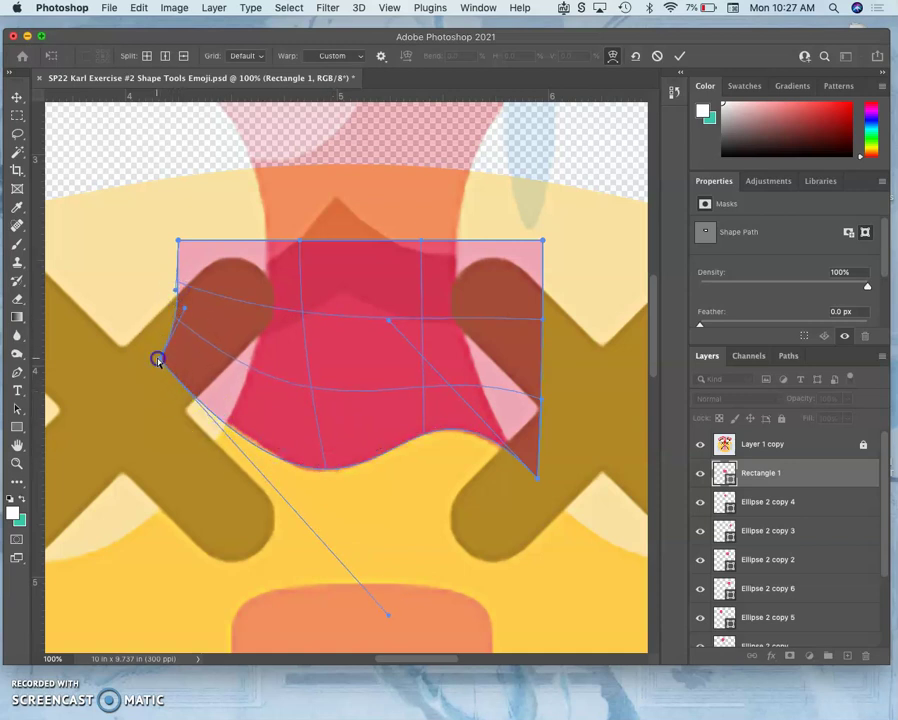
{"action": "left_click_drag", "start_coordinate": [159, 359], "coordinate": [167, 367]}
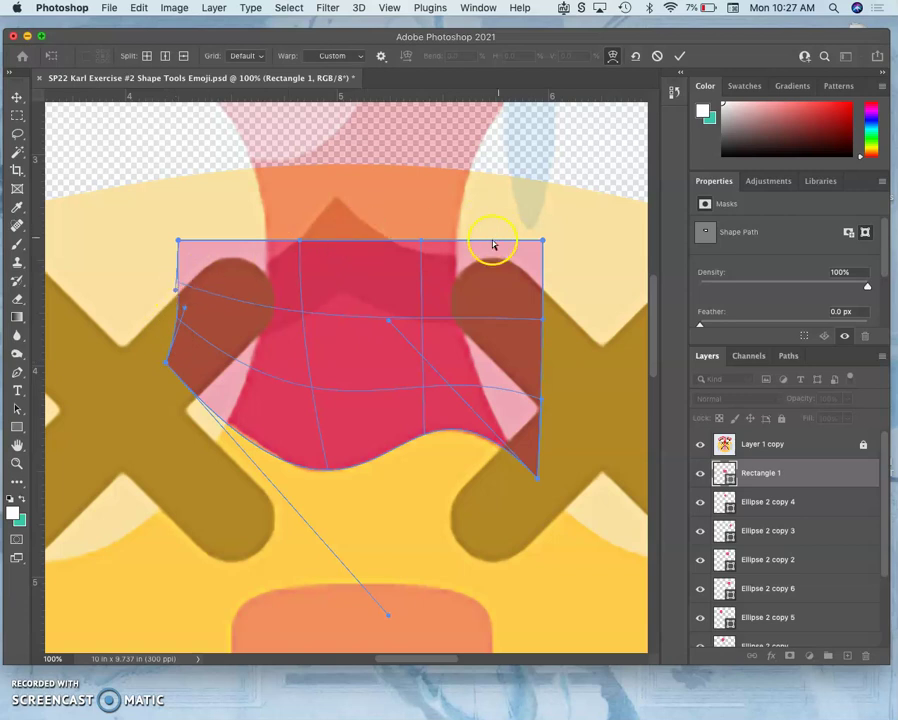
Stretch the warp's top corners and top edge up toward the pink cloud
{"action": "scroll", "coordinate": [394, 266], "scroll_direction": "up", "scroll_amount": 3}
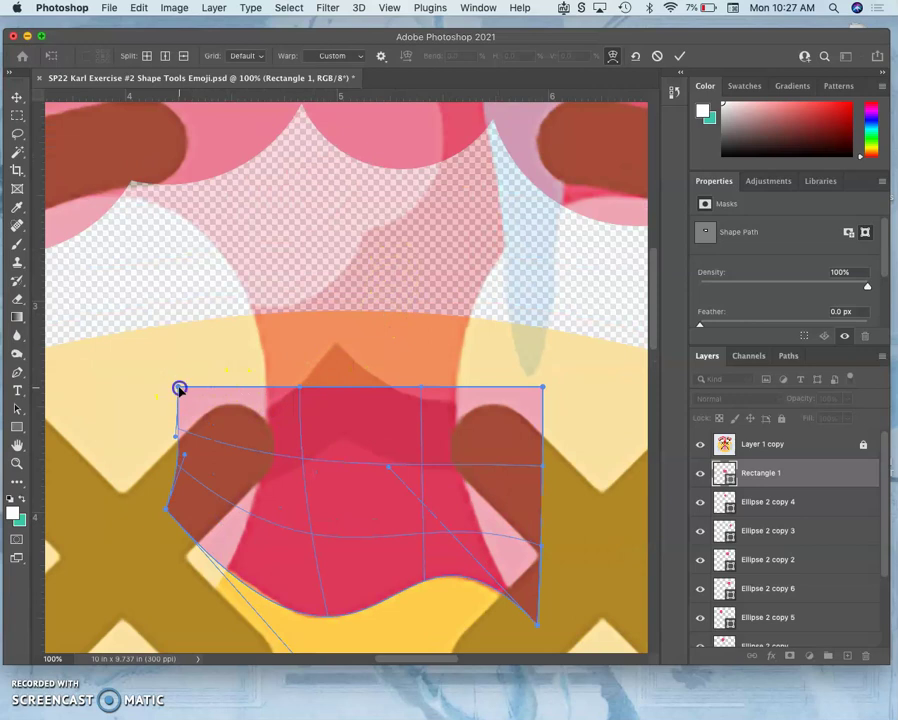
{"action": "left_click_drag", "start_coordinate": [179, 388], "coordinate": [104, 133]}
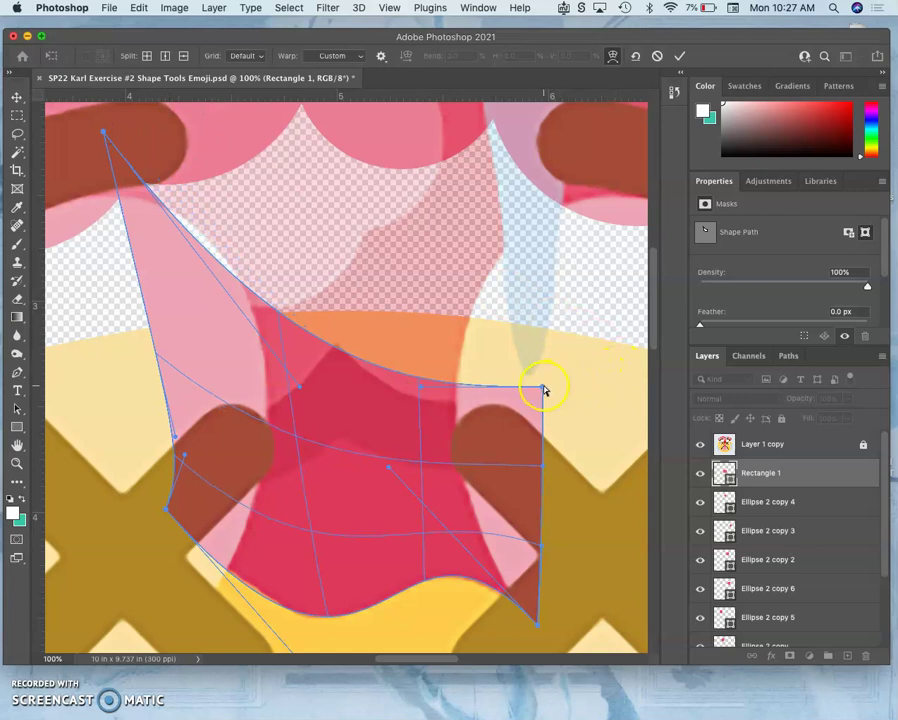
{"action": "left_click_drag", "start_coordinate": [543, 389], "coordinate": [632, 150]}
{"action": "scroll", "coordinate": [560, 186], "scroll_direction": "right", "scroll_amount": 3}
{"action": "left_click_drag", "start_coordinate": [555, 150], "coordinate": [610, 162]}
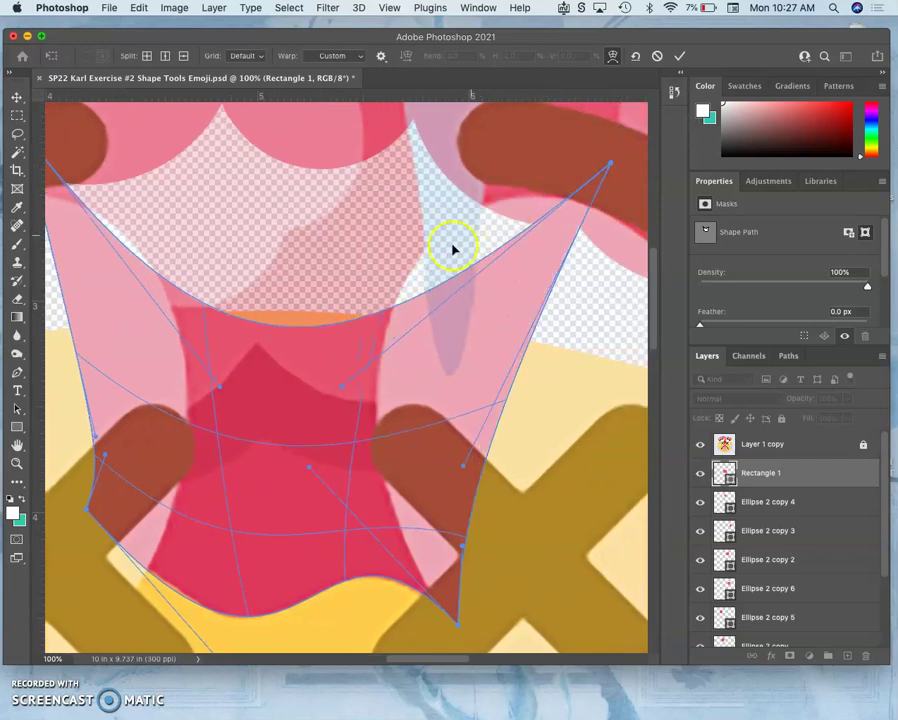
{"action": "left_click_drag", "start_coordinate": [297, 326], "coordinate": [296, 245]}
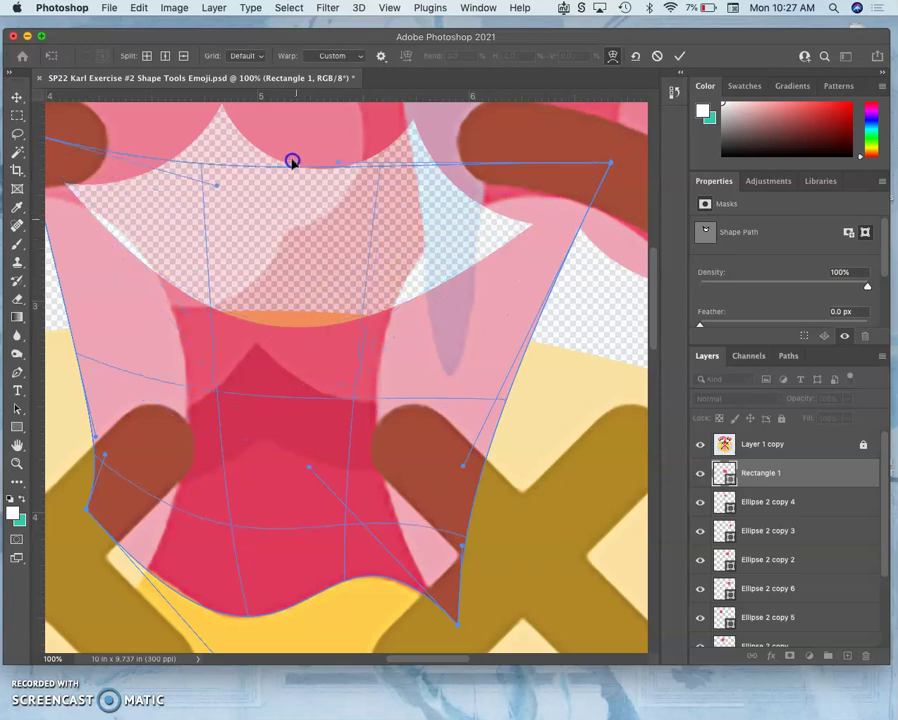
{"action": "left_click_drag", "start_coordinate": [292, 156], "coordinate": [289, 104]}
{"action": "scroll", "coordinate": [304, 184], "scroll_direction": "left", "scroll_amount": 5}
{"action": "scroll", "coordinate": [304, 184], "scroll_direction": "down", "scroll_amount": 3}
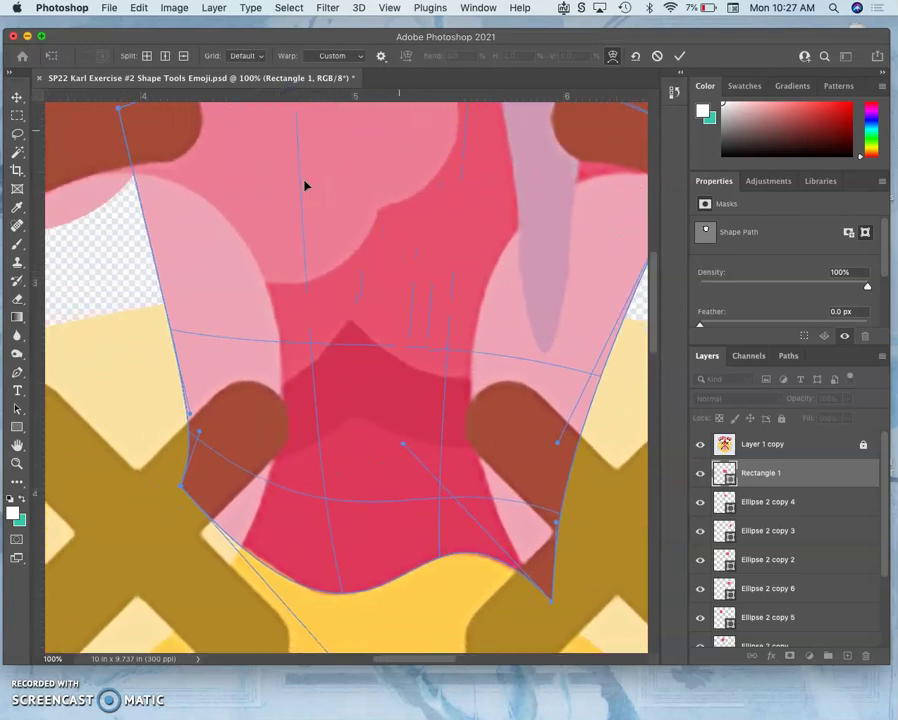
Zoom out, pull the warp corners outward over both eyes into a wide fan, and commit it
{"action": "key", "text": "ctrl+minus"}
{"action": "key", "text": "ctrl+minus"}
{"action": "key", "text": "ctrl+minus"}
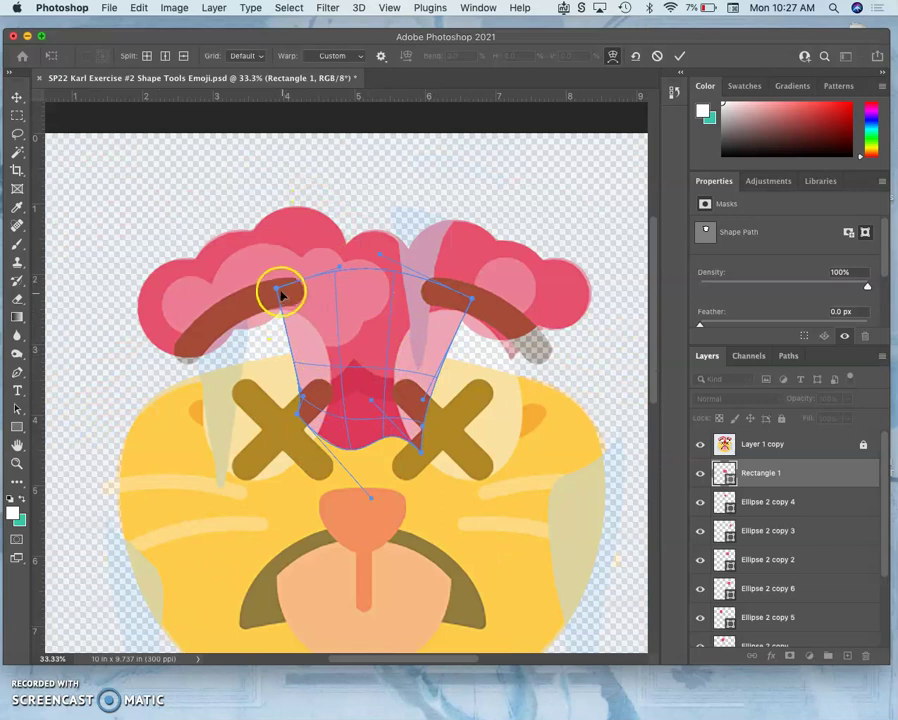
{"action": "left_click_drag", "start_coordinate": [279, 292], "coordinate": [255, 295]}
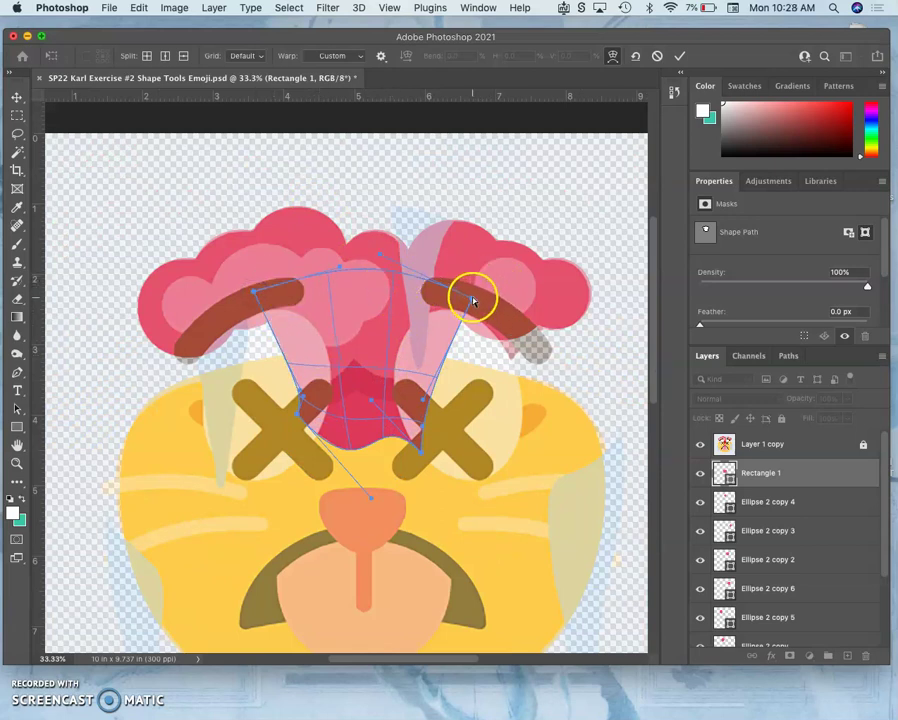
{"action": "left_click_drag", "start_coordinate": [474, 298], "coordinate": [540, 323]}
{"action": "left_click", "coordinate": [515, 356]}
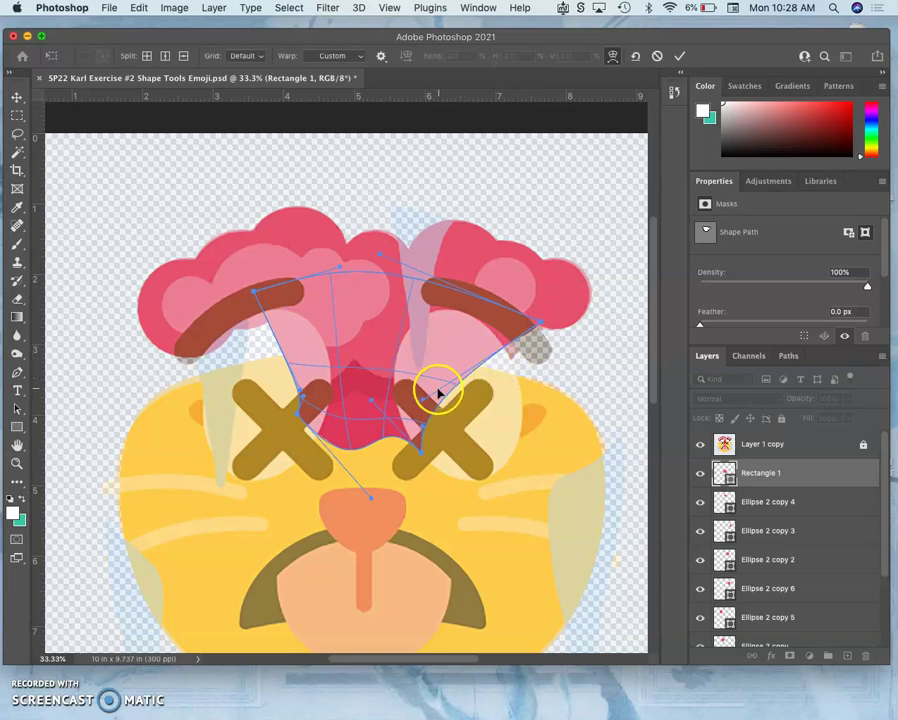
{"action": "left_click_drag", "start_coordinate": [427, 401], "coordinate": [451, 409]}
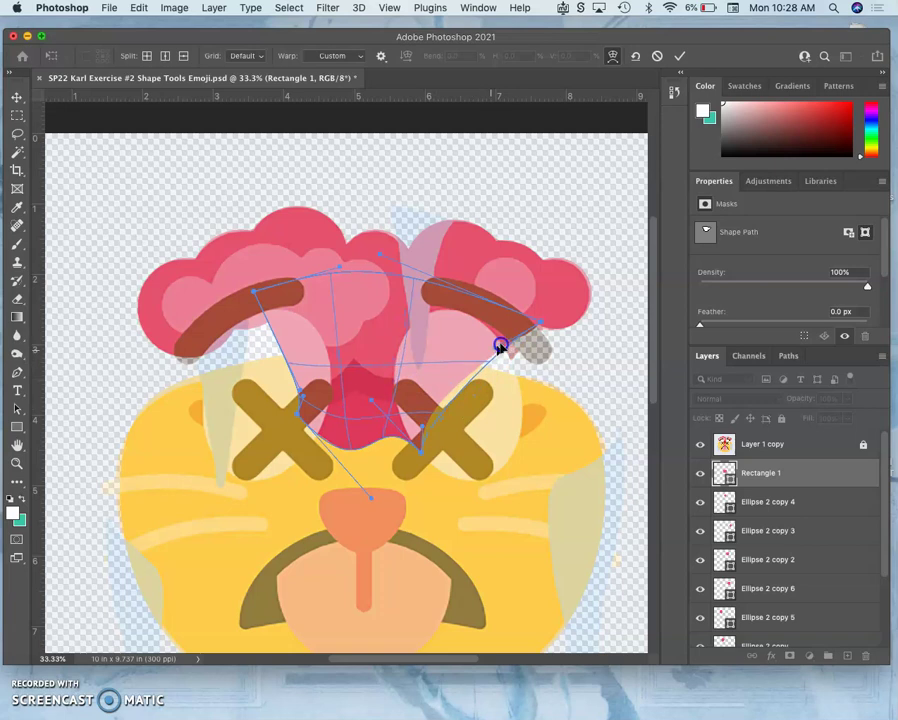
{"action": "left_click_drag", "start_coordinate": [449, 419], "coordinate": [481, 392]}
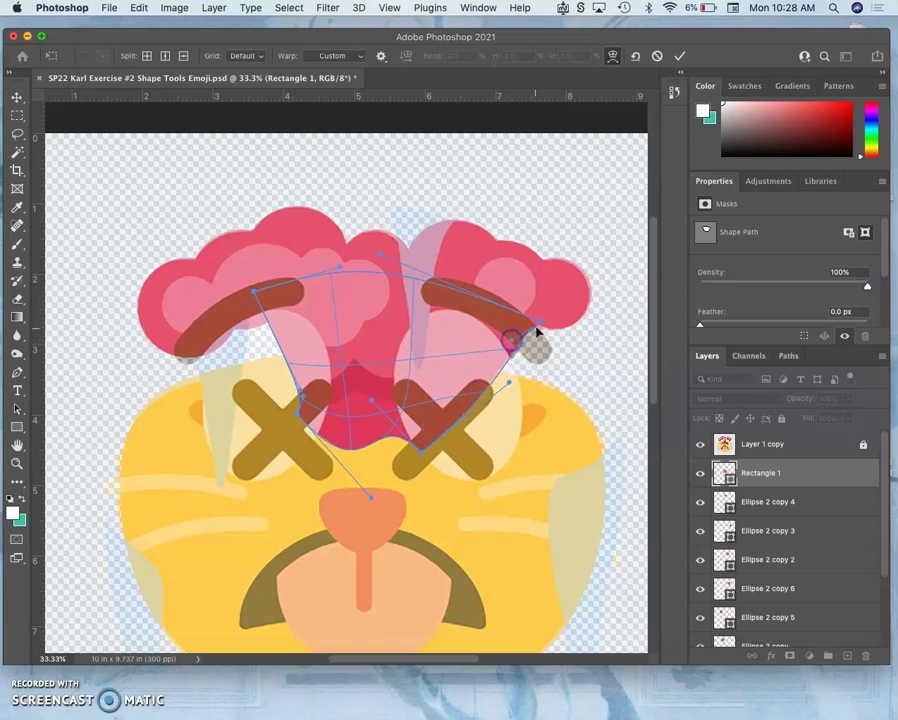
{"action": "left_click_drag", "start_coordinate": [545, 319], "coordinate": [577, 313]}
{"action": "left_click", "coordinate": [522, 373]}
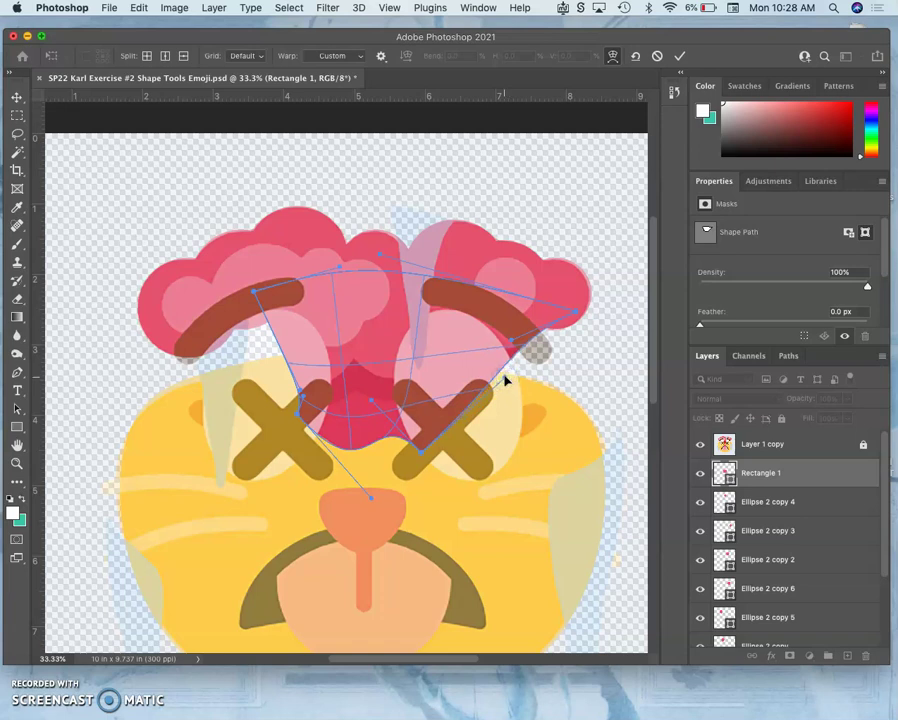
{"action": "left_click", "coordinate": [396, 344]}
{"action": "left_click", "coordinate": [256, 290]}
{"action": "left_click_drag", "start_coordinate": [255, 292], "coordinate": [167, 345]}
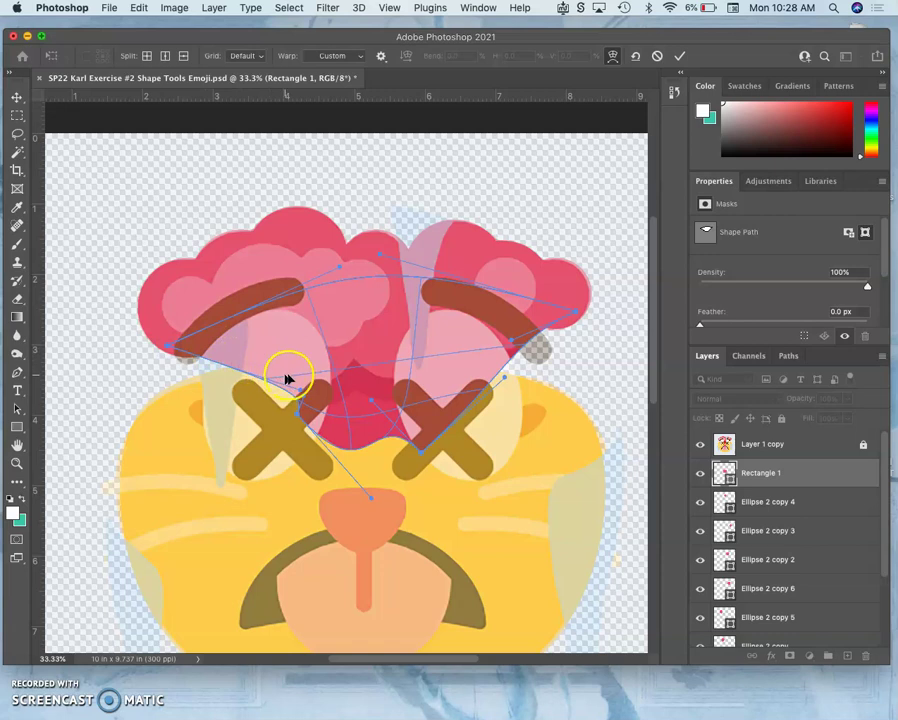
{"action": "key", "text": "Return"}
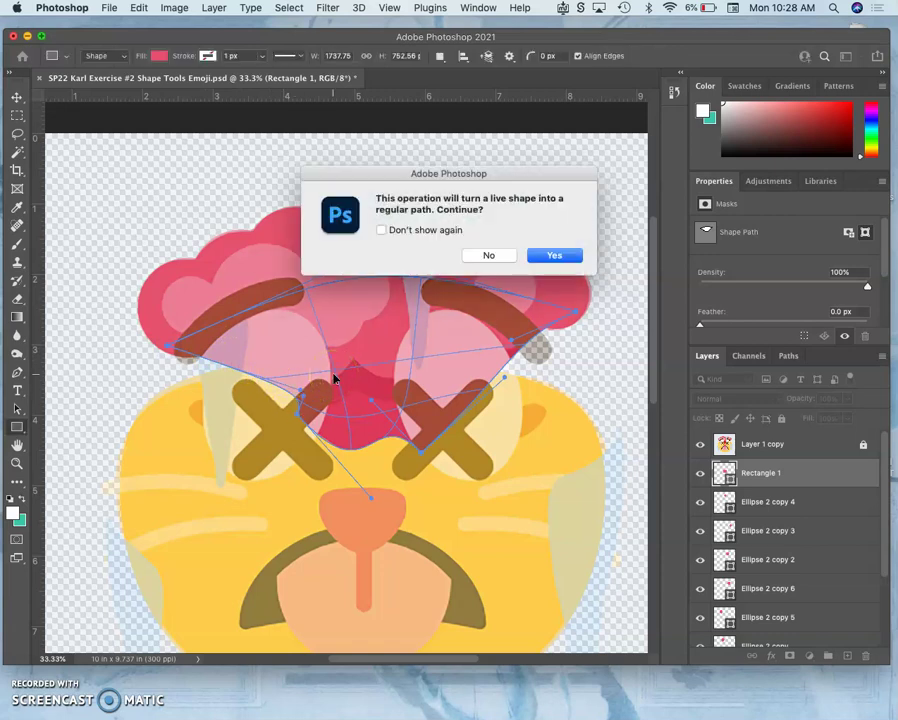
Decline the live-shape conversion and undo, discarding the fan-warped rectangle
{"action": "left_click", "coordinate": [491, 256]}
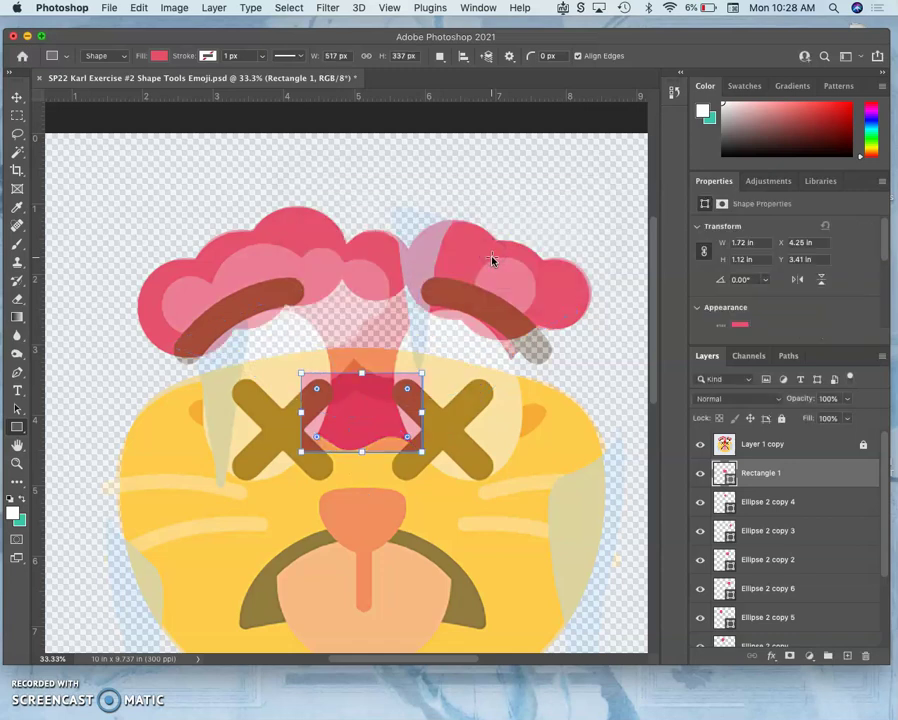
{"action": "key", "text": "super+z"}
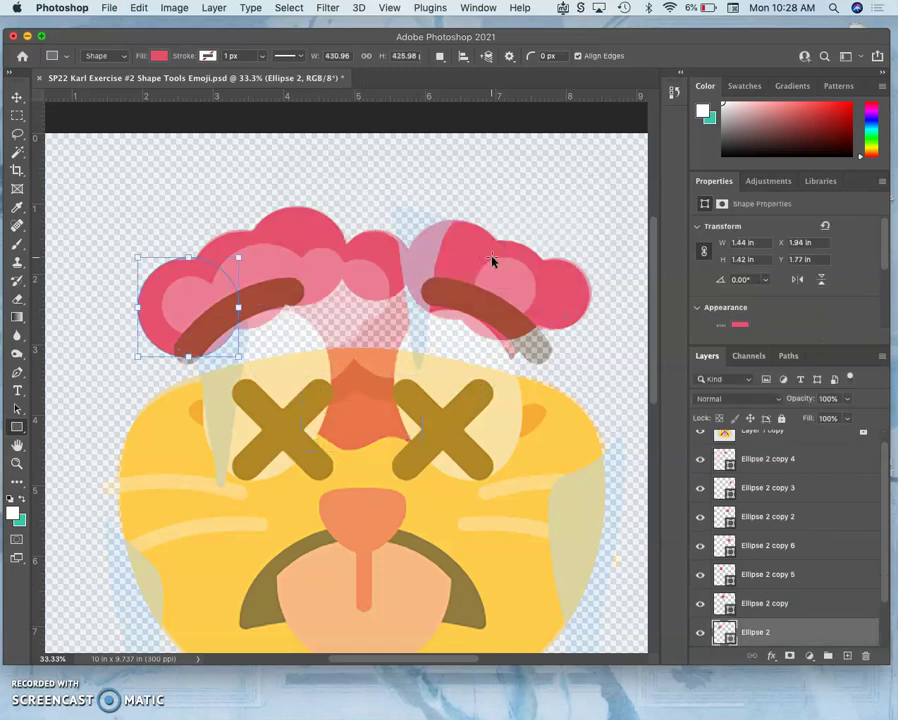
{"action": "left_click_drag", "start_coordinate": [735, 430], "coordinate": [785, 606]}
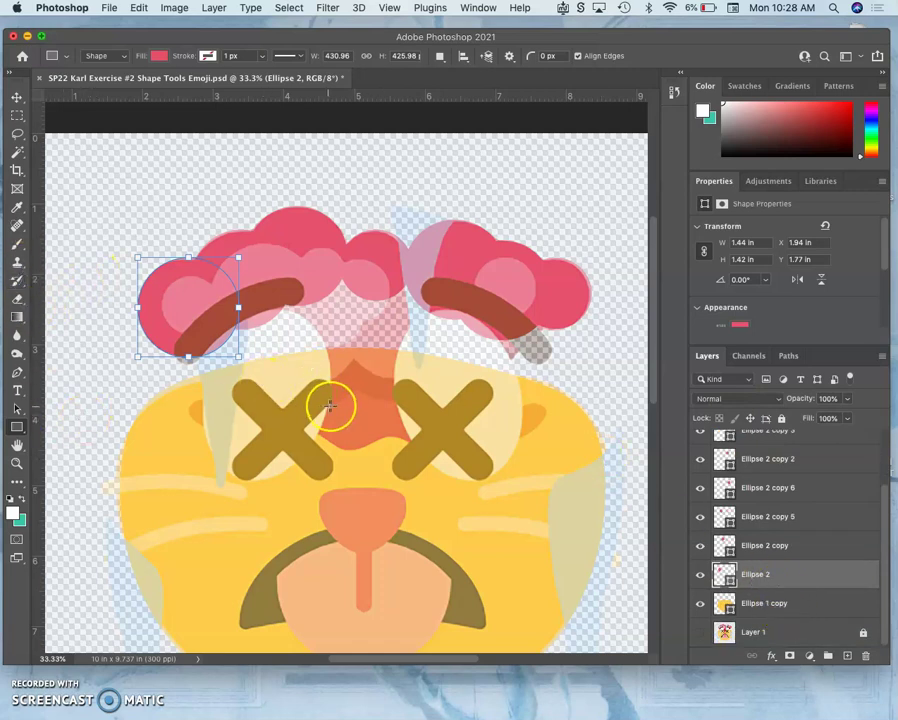
Draw a new pink rectangle between the X eyes and stretch it to 263.7% height
{"action": "left_click_drag", "start_coordinate": [322, 393], "coordinate": [427, 461]}
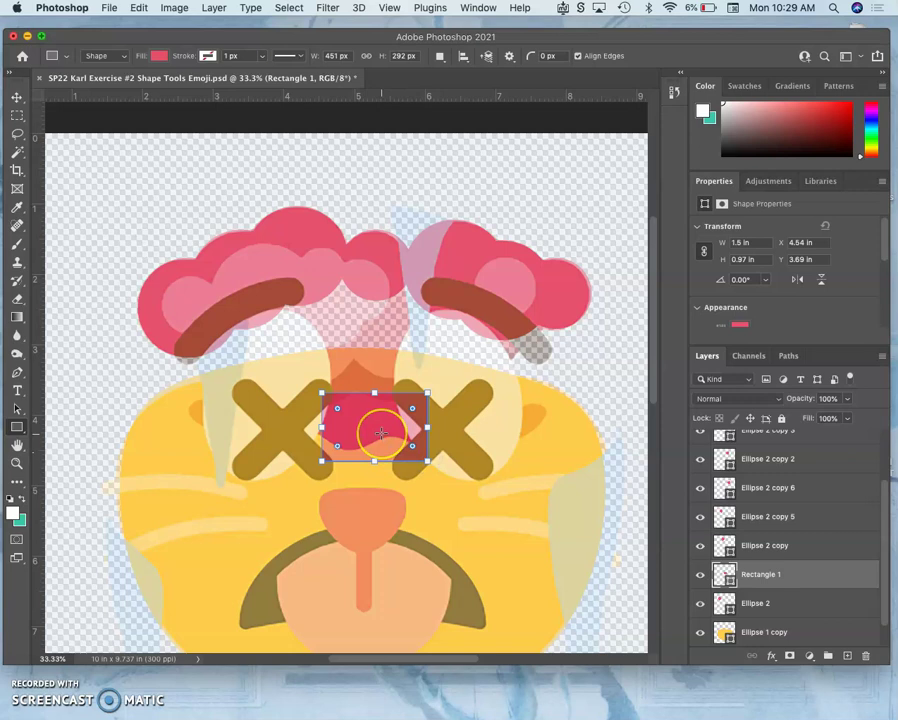
{"action": "key", "text": "super+t"}
{"action": "left_click", "coordinate": [372, 422]}
{"action": "left_click_drag", "start_coordinate": [372, 413], "coordinate": [362, 273]}
{"action": "left_click", "coordinate": [368, 407]}
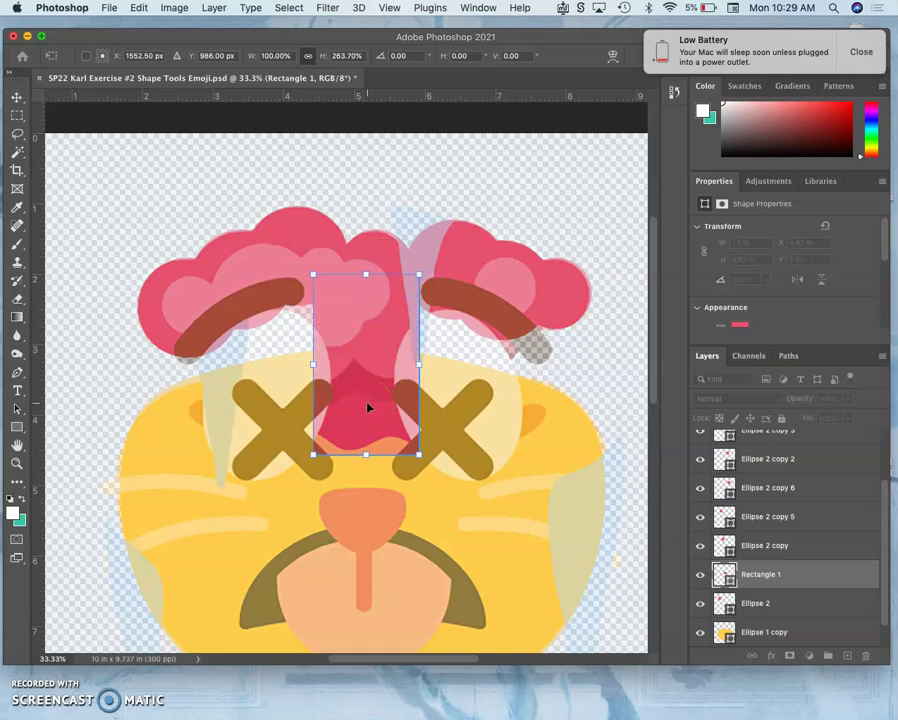
Undo the stretch to restore the rectangle's size, switch it to Warp and zoom in
{"action": "key", "text": "super+z"}
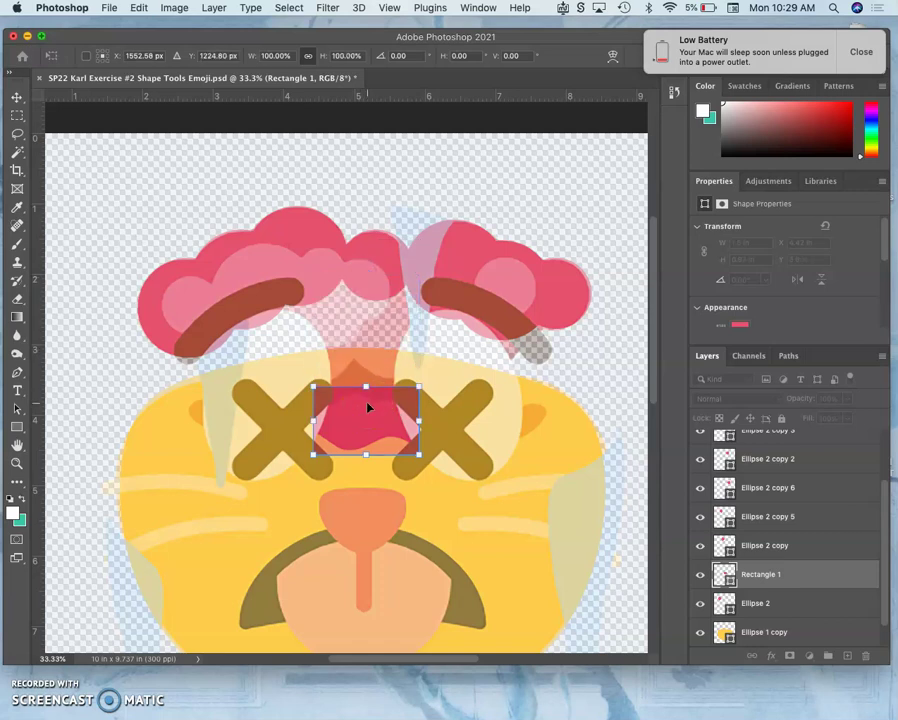
{"action": "right_click", "coordinate": [368, 407]}
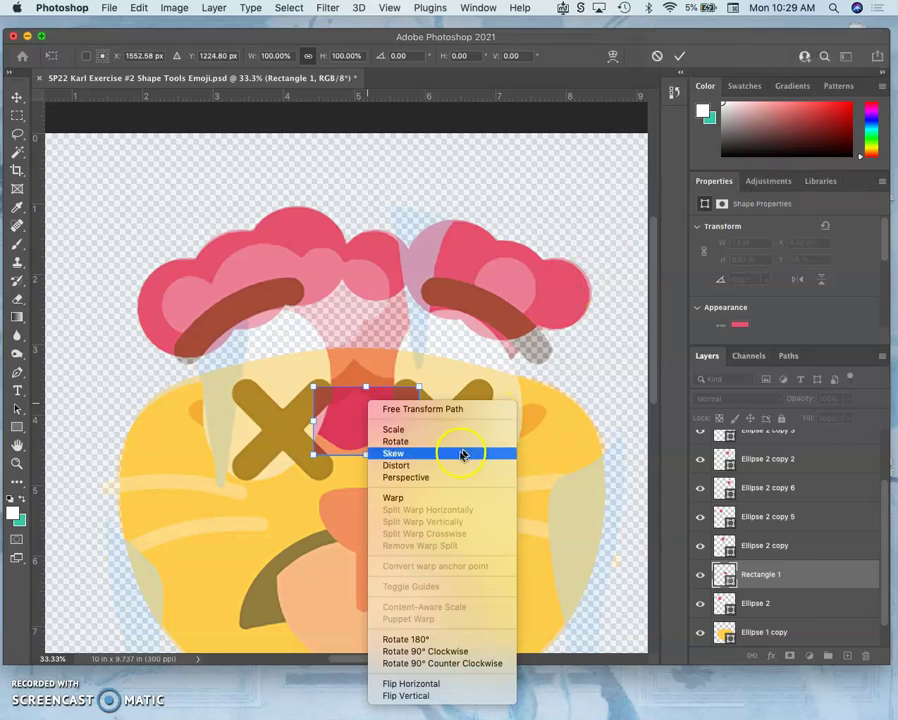
{"action": "left_click", "coordinate": [417, 499]}
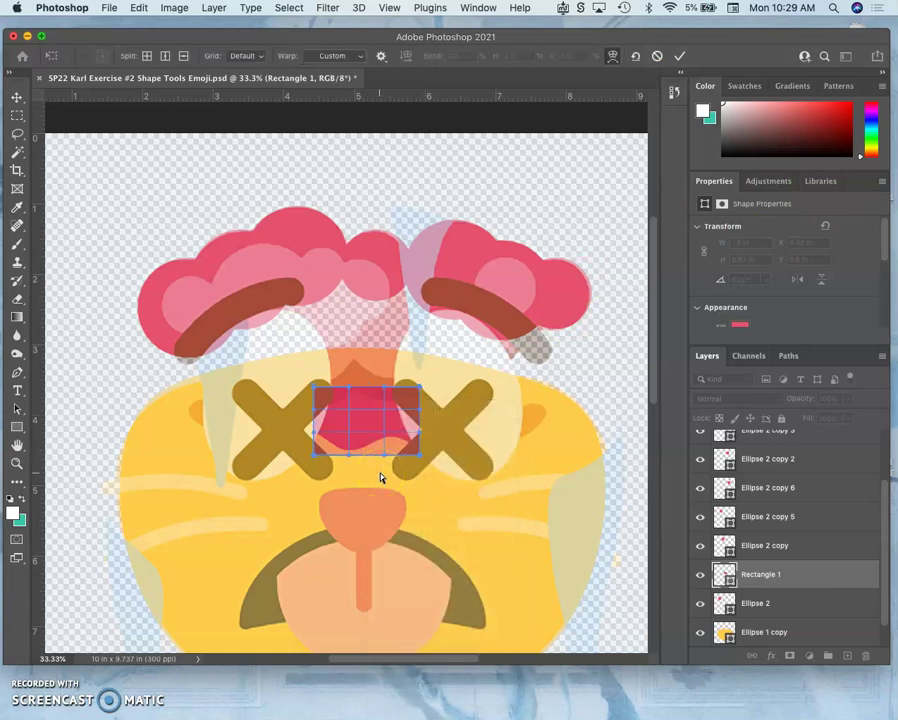
{"action": "key", "text": "super+equal"}
Bend the rectangle's bottom edge into a wavy curve and taper its lower-right side inward
{"action": "left_click_drag", "start_coordinate": [330, 492], "coordinate": [279, 489]}
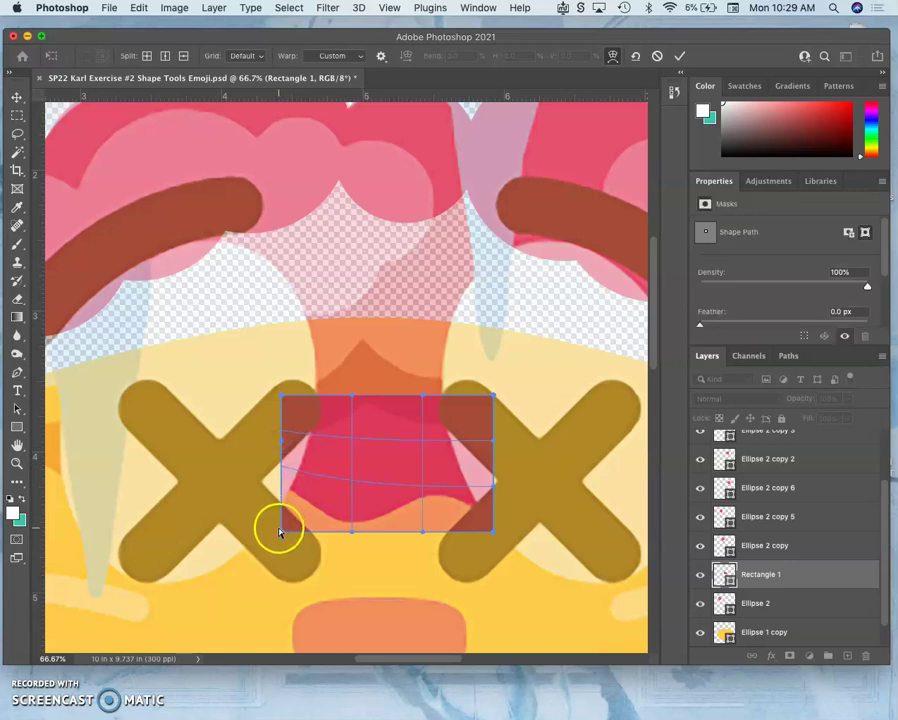
{"action": "left_click_drag", "start_coordinate": [279, 531], "coordinate": [281, 485]}
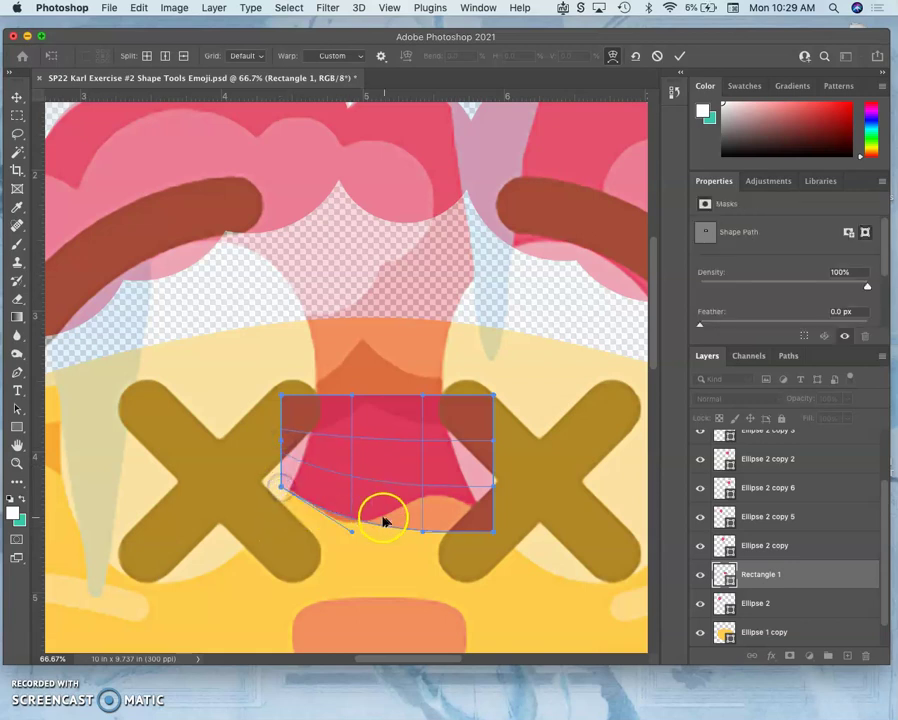
{"action": "left_click_drag", "start_coordinate": [422, 534], "coordinate": [418, 430]}
{"action": "left_click_drag", "start_coordinate": [352, 486], "coordinate": [370, 513]}
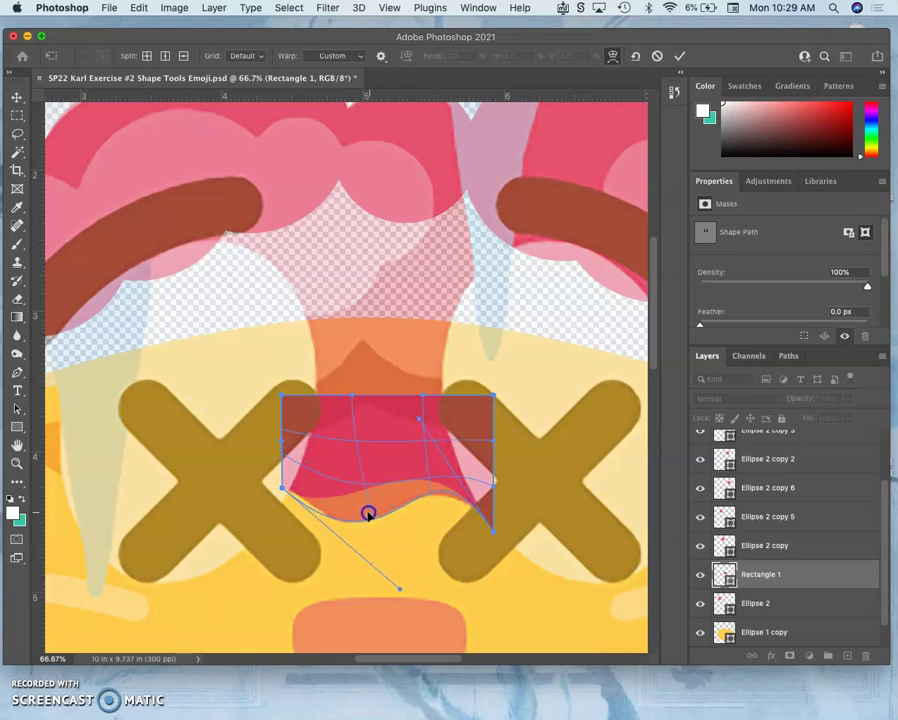
{"action": "left_click_drag", "start_coordinate": [304, 496], "coordinate": [279, 481]}
{"action": "left_click_drag", "start_coordinate": [333, 512], "coordinate": [368, 517]}
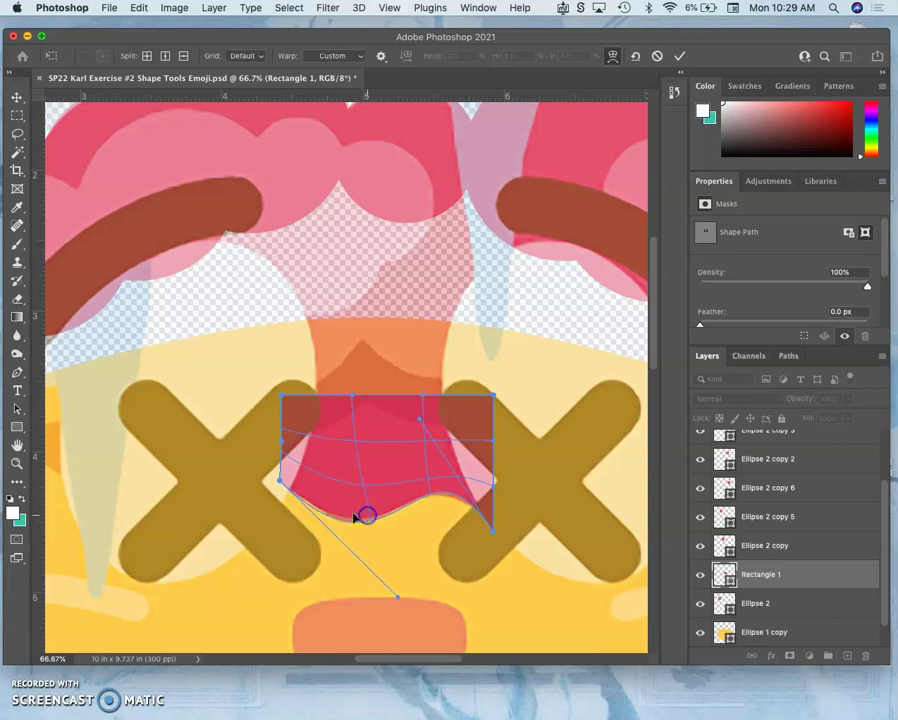
{"action": "left_click_drag", "start_coordinate": [280, 483], "coordinate": [280, 477]}
{"action": "left_click_drag", "start_coordinate": [466, 522], "coordinate": [410, 504]}
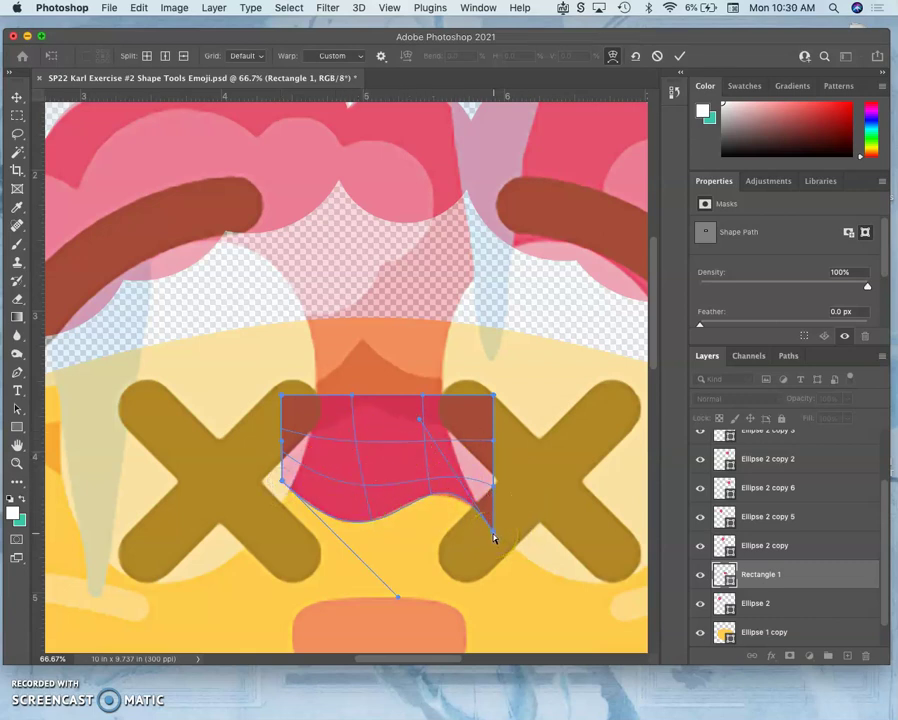
{"action": "left_click_drag", "start_coordinate": [492, 536], "coordinate": [447, 492]}
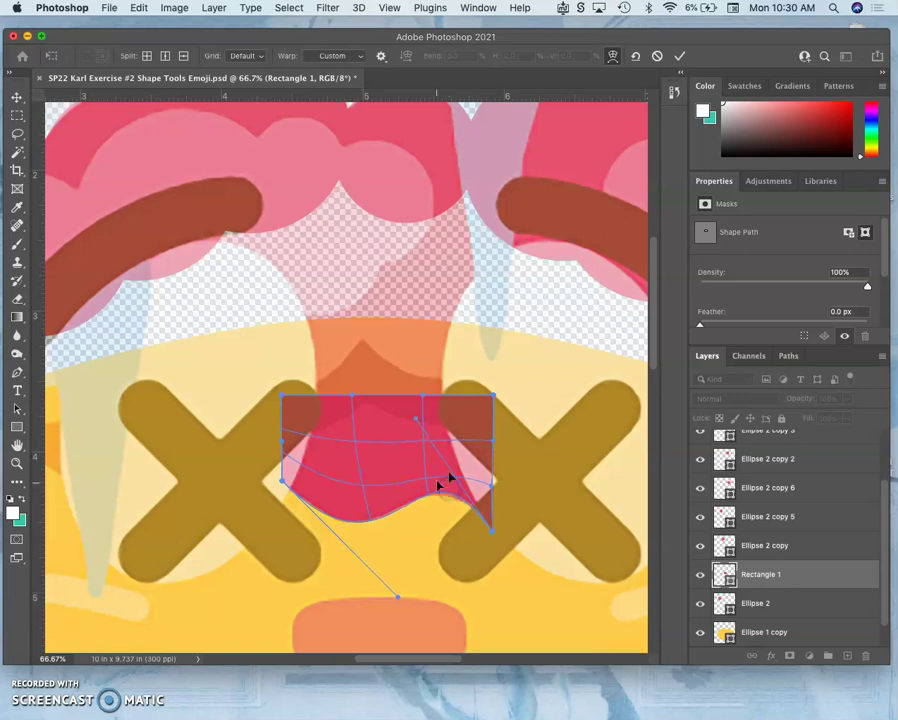
Commit the wavy warp, converting Rectangle 1 to a regular path, and begin a new transform
{"action": "key", "text": "u"}
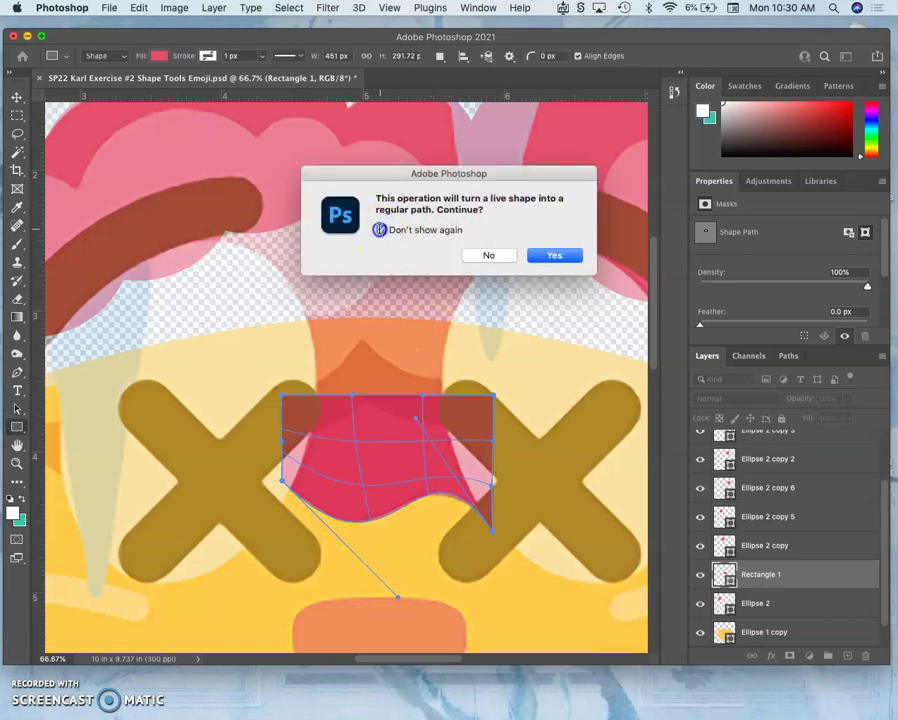
{"action": "left_click", "coordinate": [554, 255]}
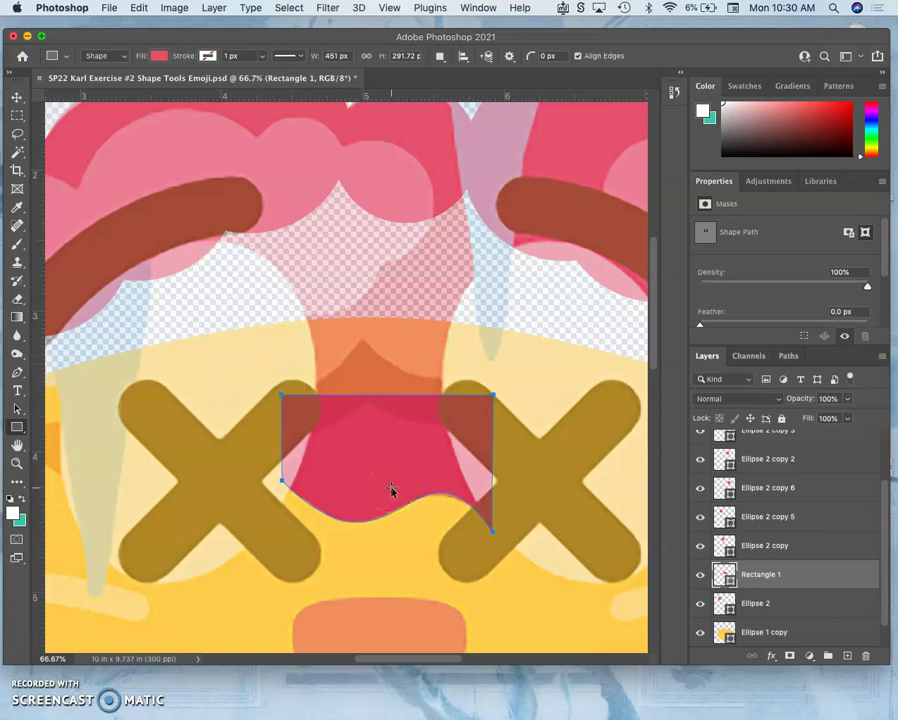
{"action": "key", "text": "super+t"}
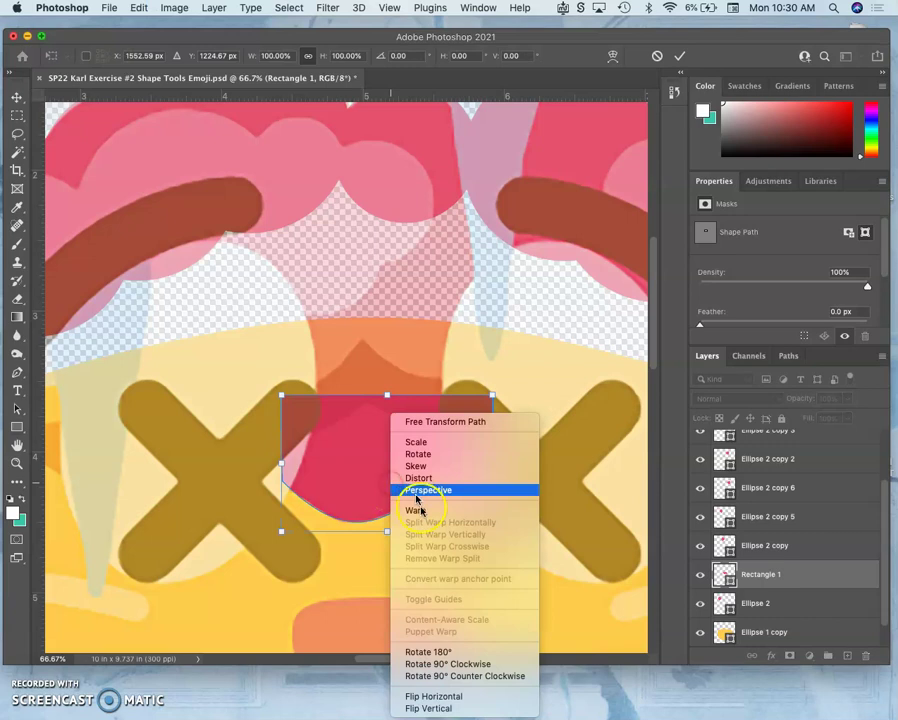
Re-warp Rectangle 1, stretching its upper corners outward and arching the top edge up toward the brows
{"action": "right_click", "coordinate": [391, 490]}
{"action": "left_click", "coordinate": [418, 512]}
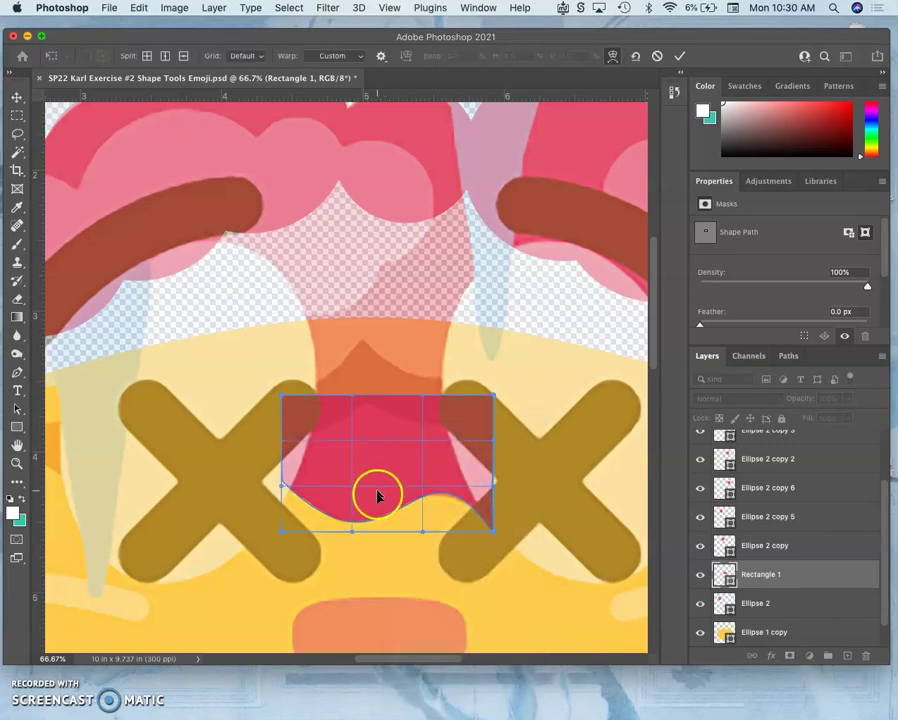
{"action": "mouse_move", "coordinate": [369, 516]}
{"action": "left_mouse_down"}
{"action": "mouse_move", "coordinate": [368, 472]}
{"action": "mouse_move", "coordinate": [372, 522]}
{"action": "mouse_move", "coordinate": [369, 514]}
{"action": "left_mouse_up"}
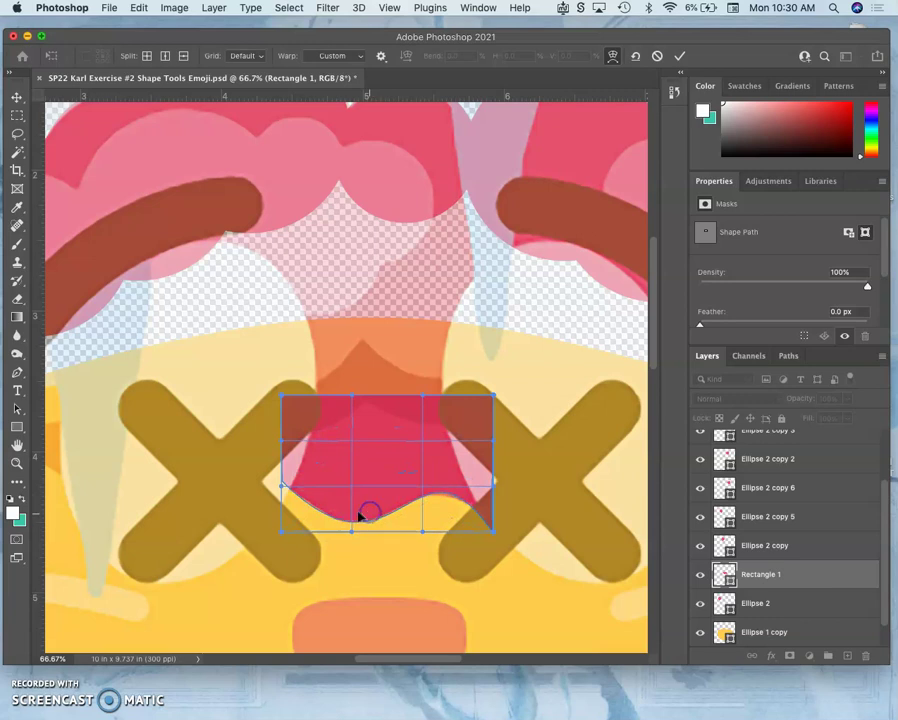
{"action": "left_click_drag", "start_coordinate": [284, 399], "coordinate": [90, 186]}
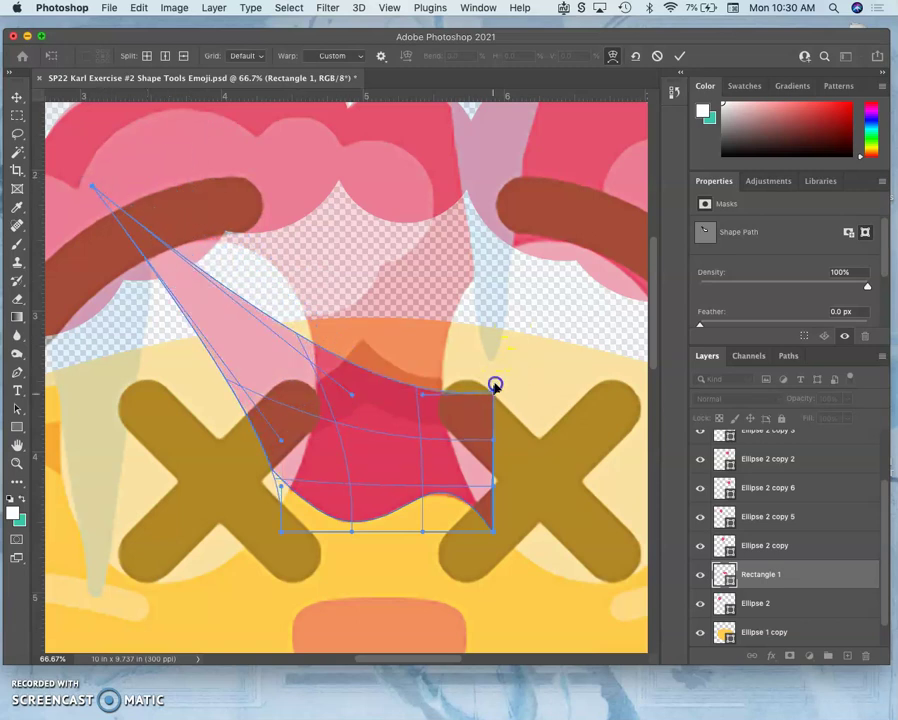
{"action": "left_click_drag", "start_coordinate": [493, 390], "coordinate": [647, 294]}
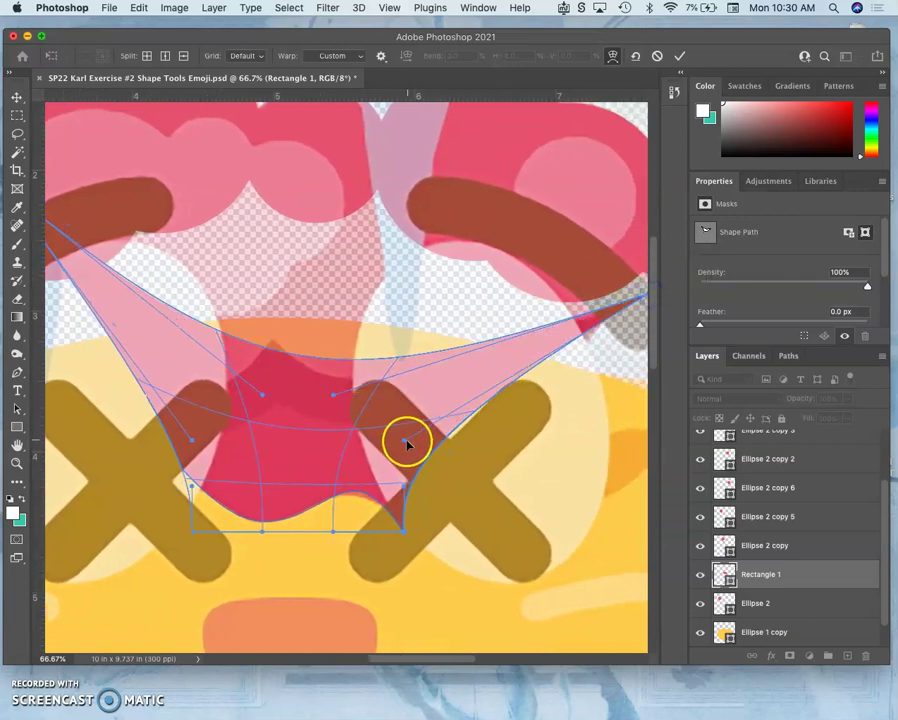
{"action": "left_click_drag", "start_coordinate": [405, 443], "coordinate": [448, 458]}
{"action": "key", "text": "super+z"}
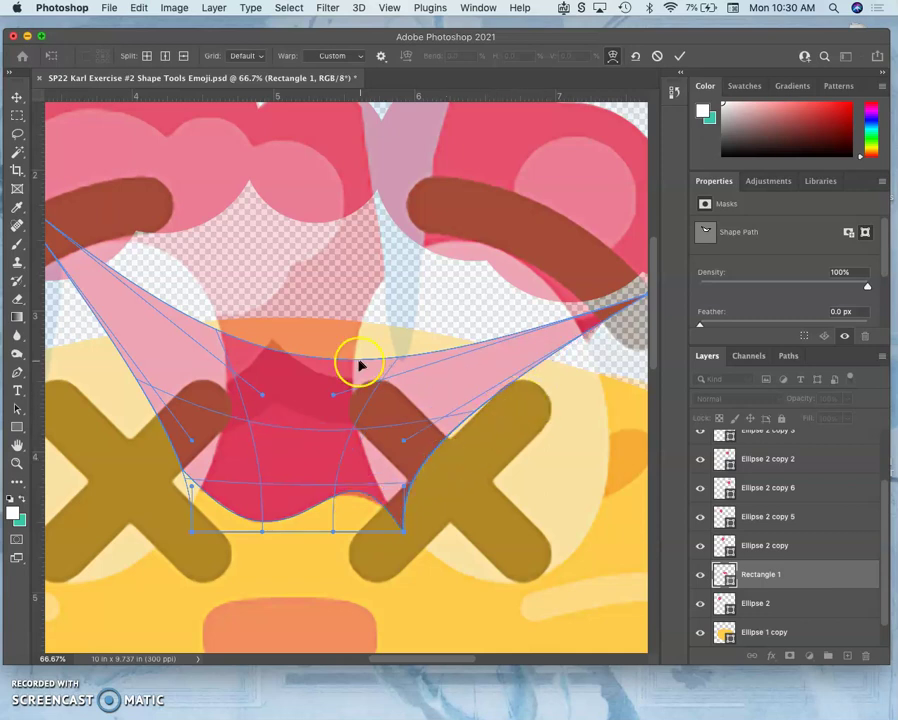
{"action": "left_click_drag", "start_coordinate": [346, 362], "coordinate": [325, 170]}
Pull in the warp's right corner and curve the pink shape's right side along the eye
{"action": "scroll", "coordinate": [330, 250], "scroll_direction": "left", "scroll_amount": 2}
{"action": "scroll", "coordinate": [331, 250], "scroll_direction": "right", "scroll_amount": 4}
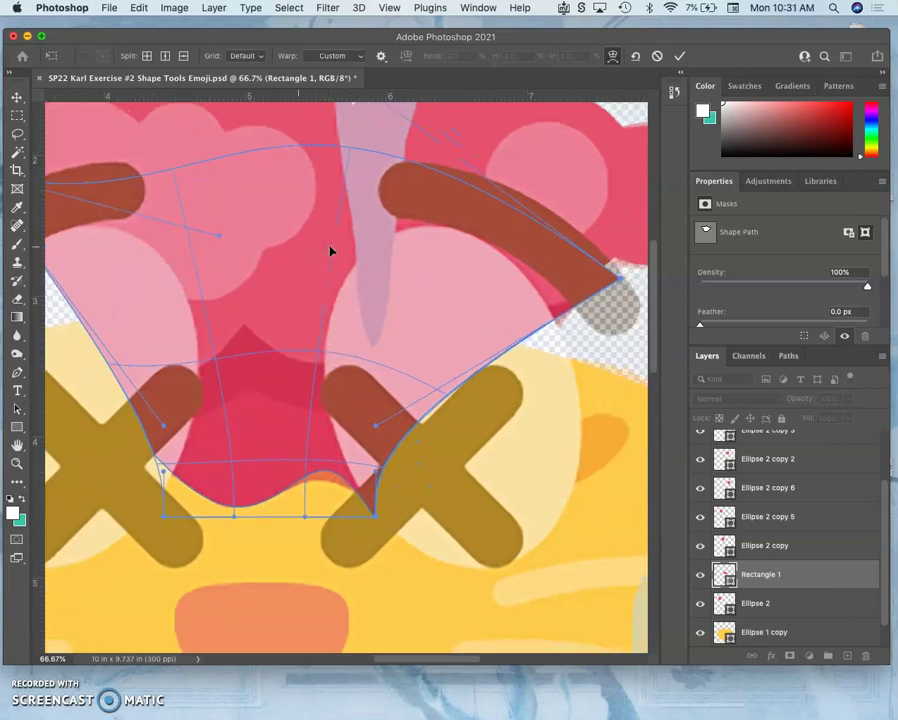
{"action": "scroll", "coordinate": [331, 250], "scroll_direction": "right", "scroll_amount": 4}
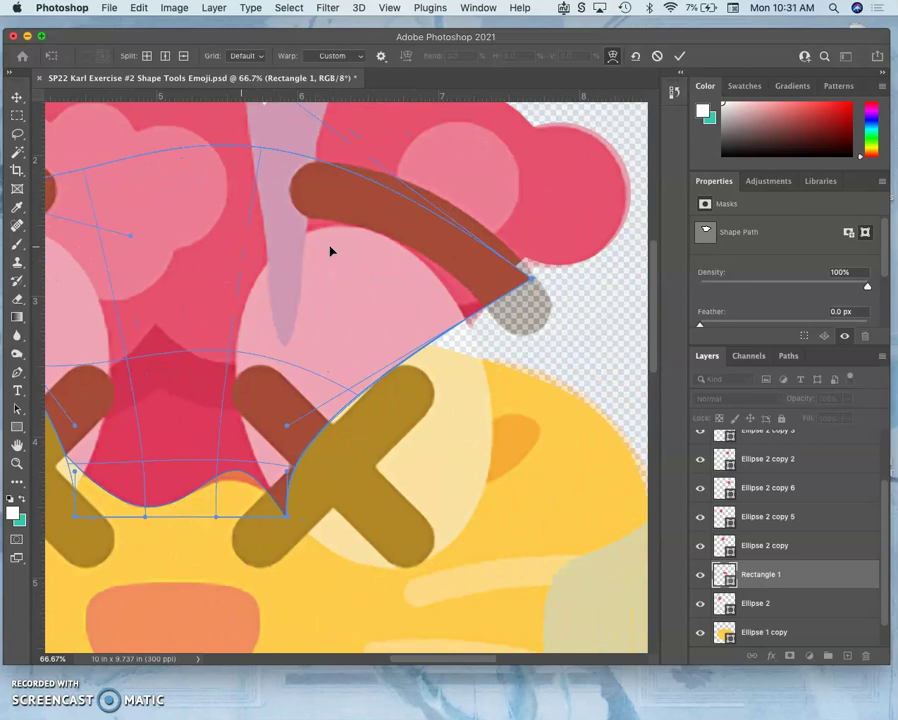
{"action": "left_click_drag", "start_coordinate": [540, 242], "coordinate": [381, 405]}
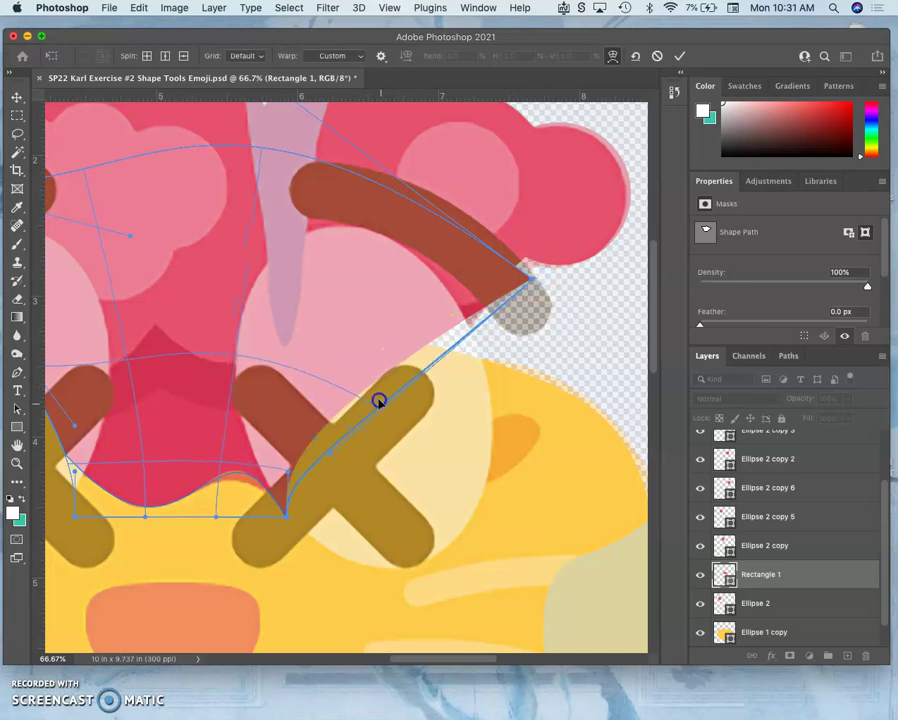
{"action": "left_click_drag", "start_coordinate": [379, 401], "coordinate": [463, 328]}
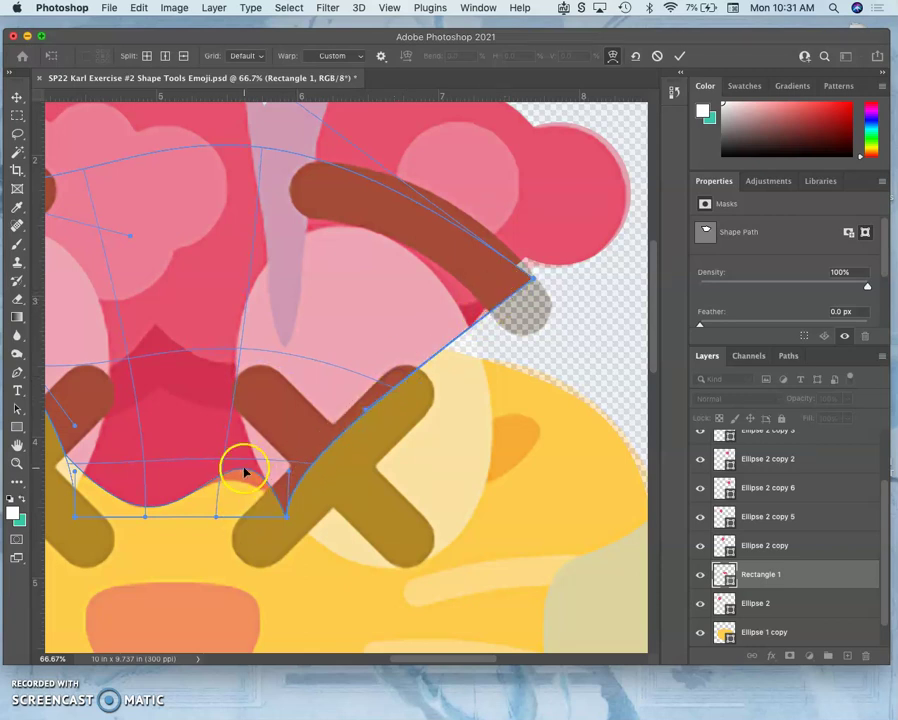
Reshape the bottom edge into a wave, nudge the bottom-right corner outward, and commit the warp
{"action": "left_click_drag", "start_coordinate": [250, 465], "coordinate": [243, 472]}
{"action": "left_click", "coordinate": [201, 519]}
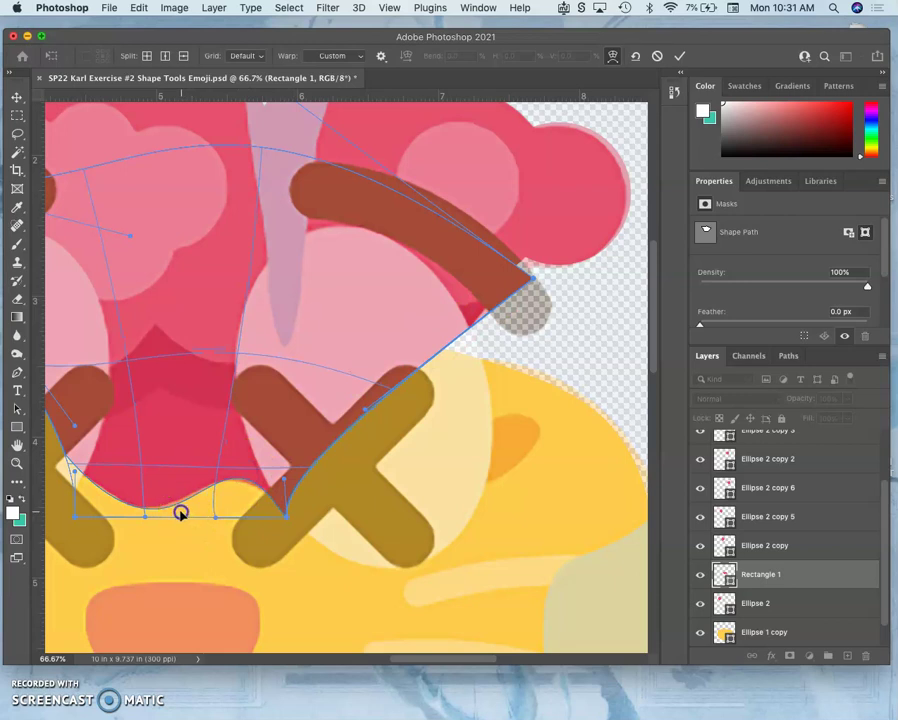
{"action": "left_click_drag", "start_coordinate": [180, 513], "coordinate": [255, 467]}
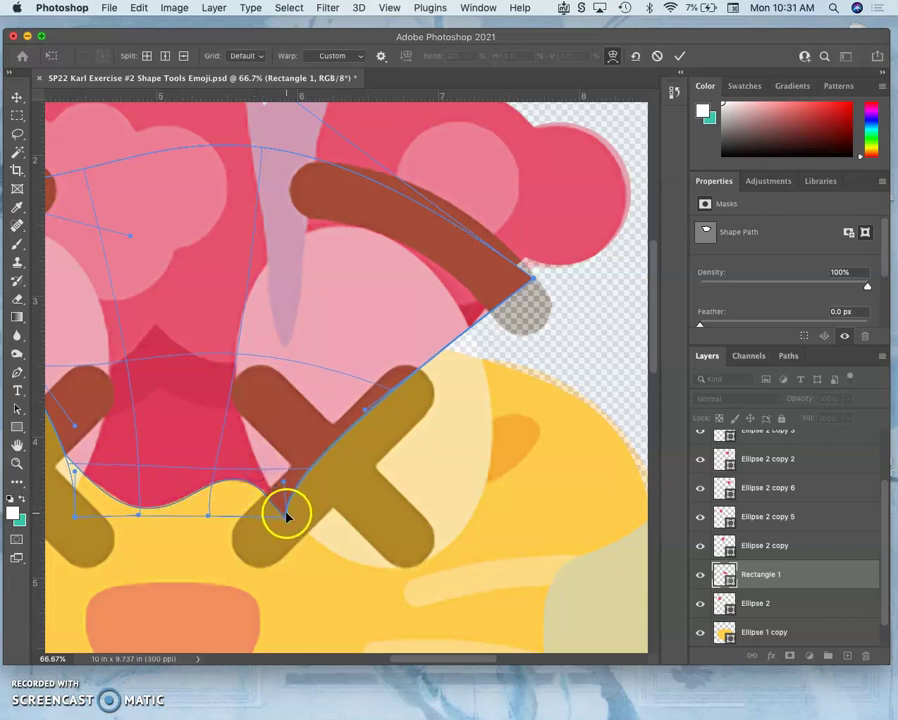
{"action": "left_click_drag", "start_coordinate": [286, 514], "coordinate": [291, 517]}
{"action": "scroll", "coordinate": [120, 486], "scroll_direction": "left", "scroll_amount": 5}
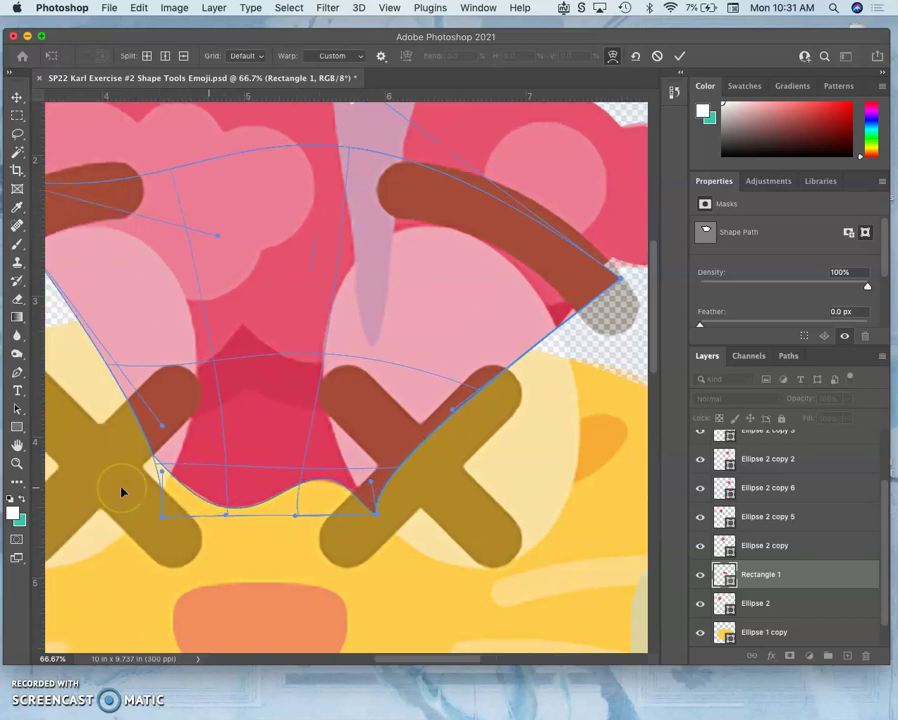
{"action": "scroll", "coordinate": [121, 491], "scroll_direction": "left", "scroll_amount": 12}
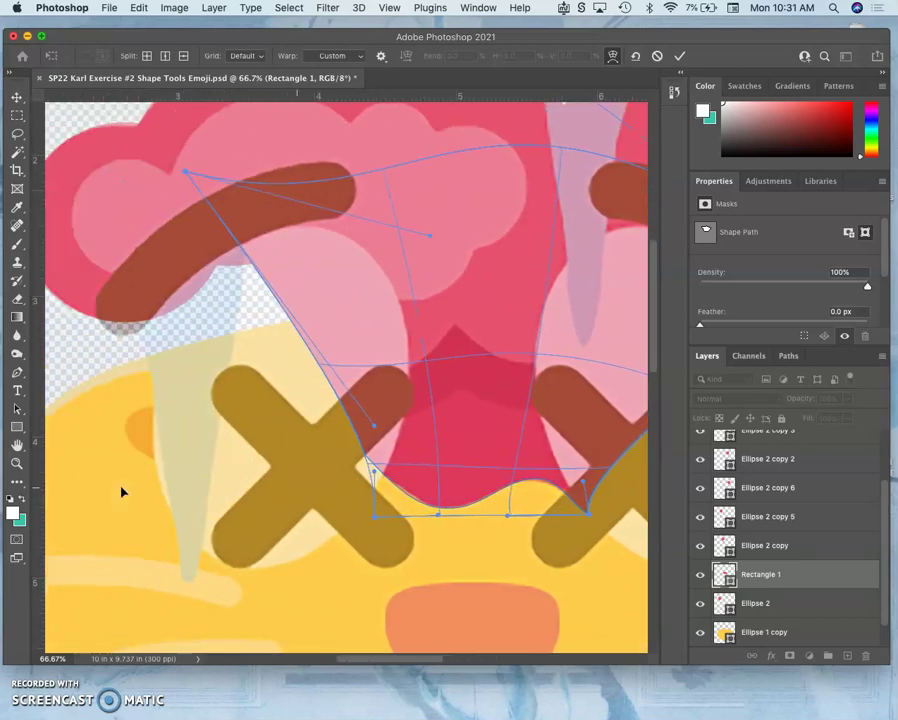
{"action": "scroll", "coordinate": [121, 491], "scroll_direction": "left", "scroll_amount": 3}
{"action": "scroll", "coordinate": [121, 491], "scroll_direction": "down", "scroll_amount": 1}
{"action": "key", "text": "Return"}
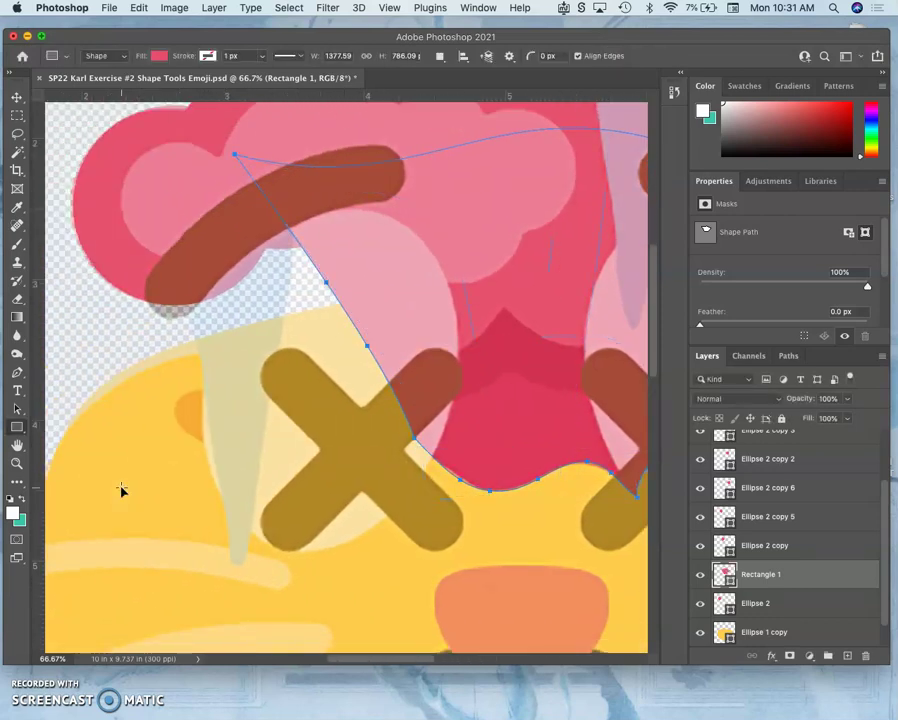
{"action": "key", "text": "super+minus"}
{"action": "key", "text": "super+minus"}
{"action": "key", "text": "super+minus"}
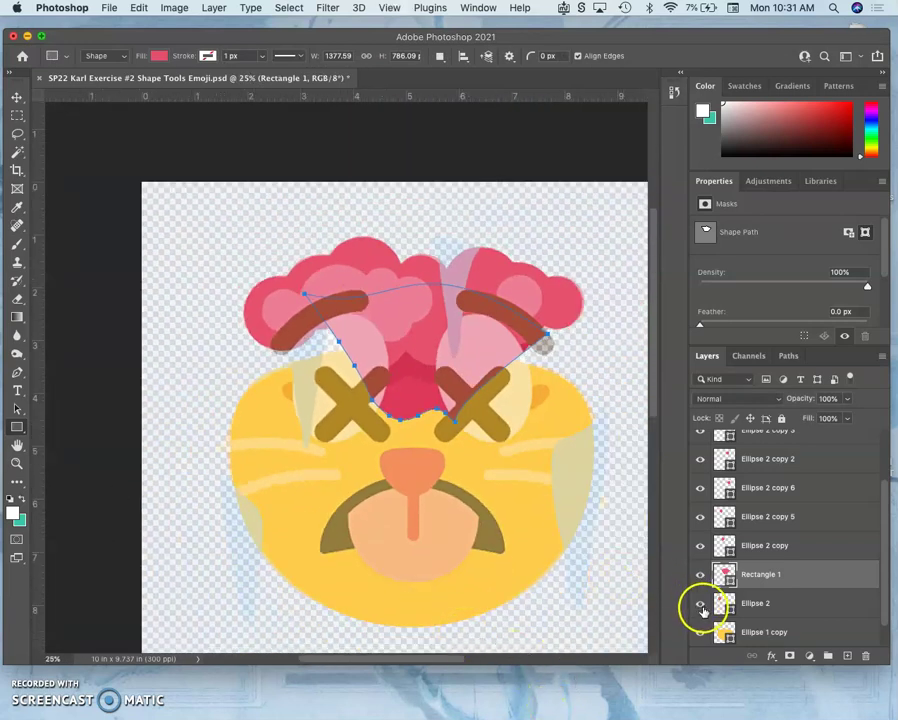
{"action": "scroll", "coordinate": [728, 555], "scroll_direction": "up", "scroll_amount": 3}
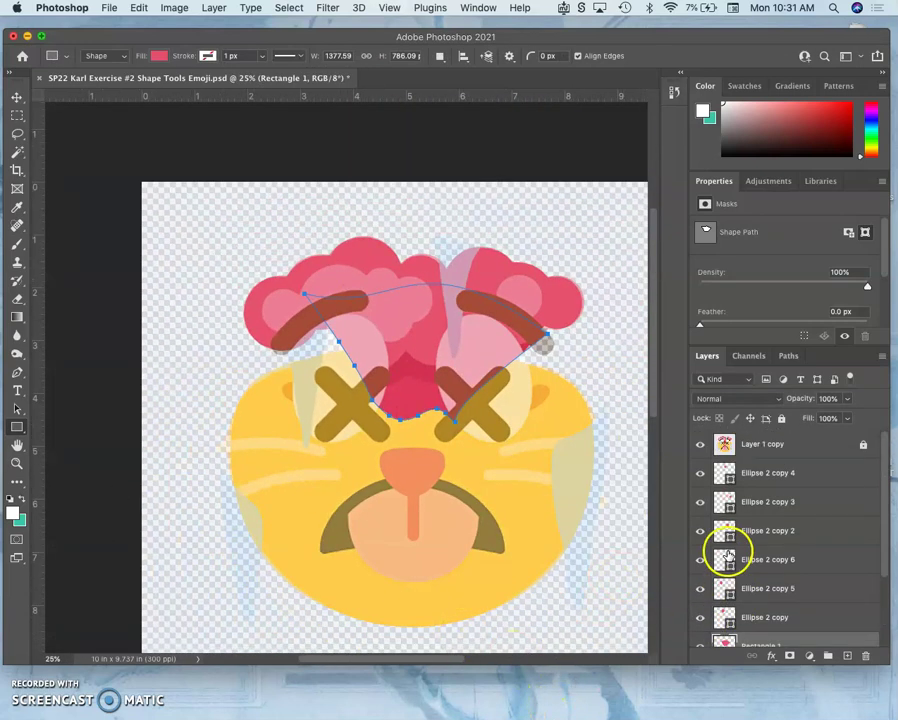
{"action": "left_click", "coordinate": [700, 444]}
{"action": "scroll", "coordinate": [700, 552], "scroll_direction": "down", "scroll_amount": 3}
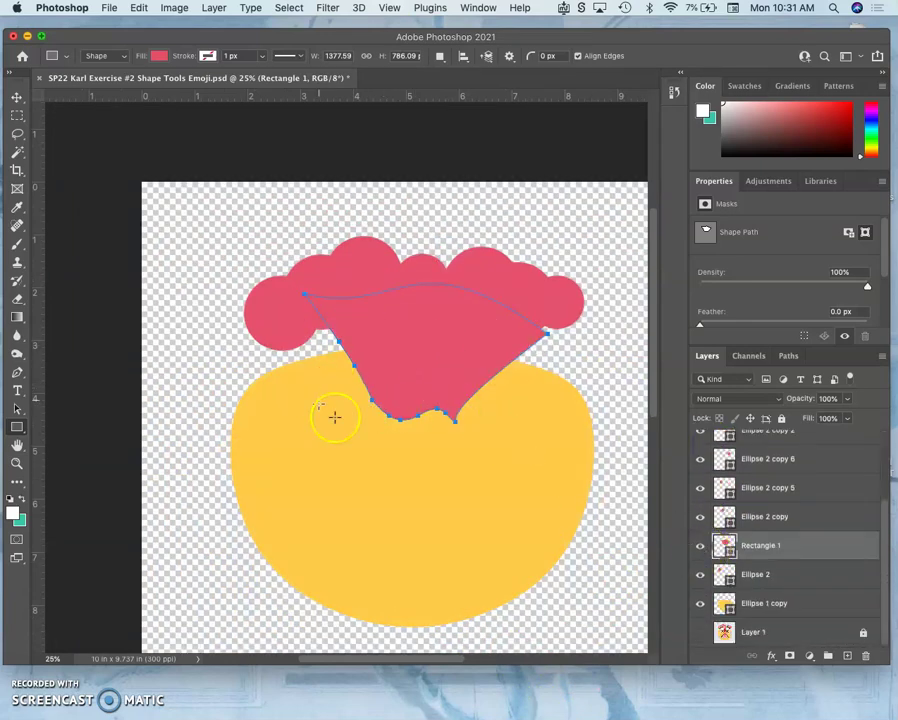
{"action": "scroll", "coordinate": [413, 400], "scroll_direction": "up", "scroll_amount": 1}
{"action": "scroll", "coordinate": [413, 400], "scroll_direction": "right", "scroll_amount": 5}
{"action": "scroll", "coordinate": [413, 400], "scroll_direction": "down", "scroll_amount": 1}
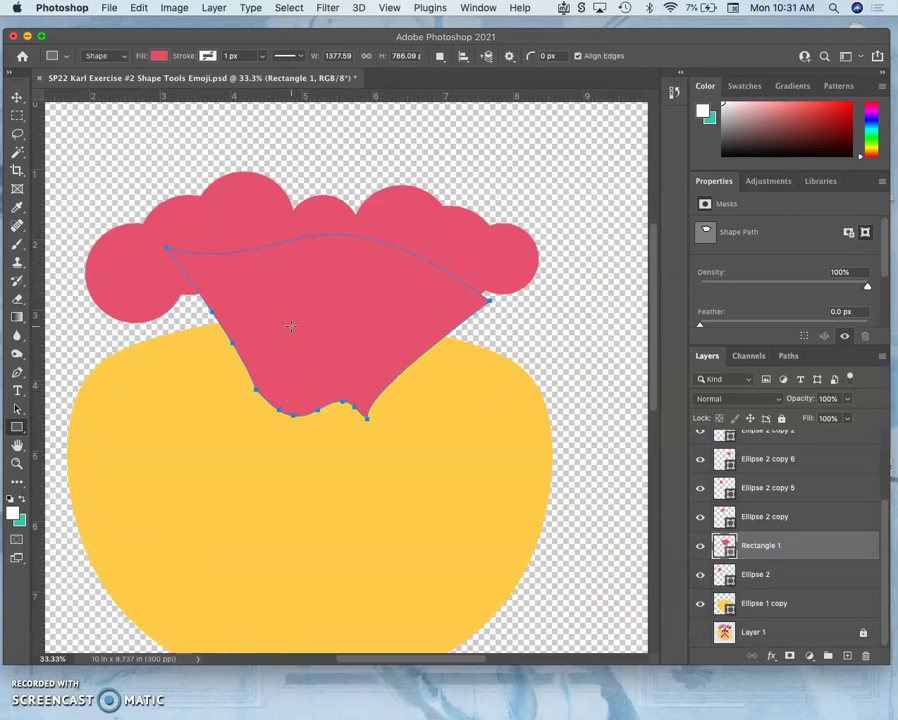
{"action": "left_click", "coordinate": [305, 397]}
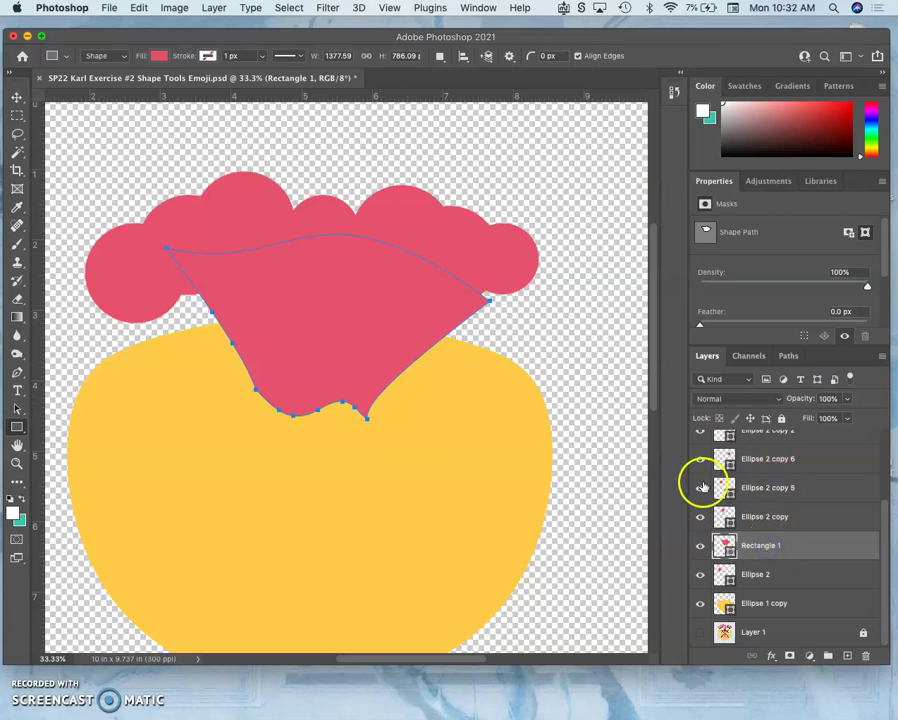
{"action": "scroll", "coordinate": [772, 519], "scroll_direction": "up", "scroll_amount": 3}
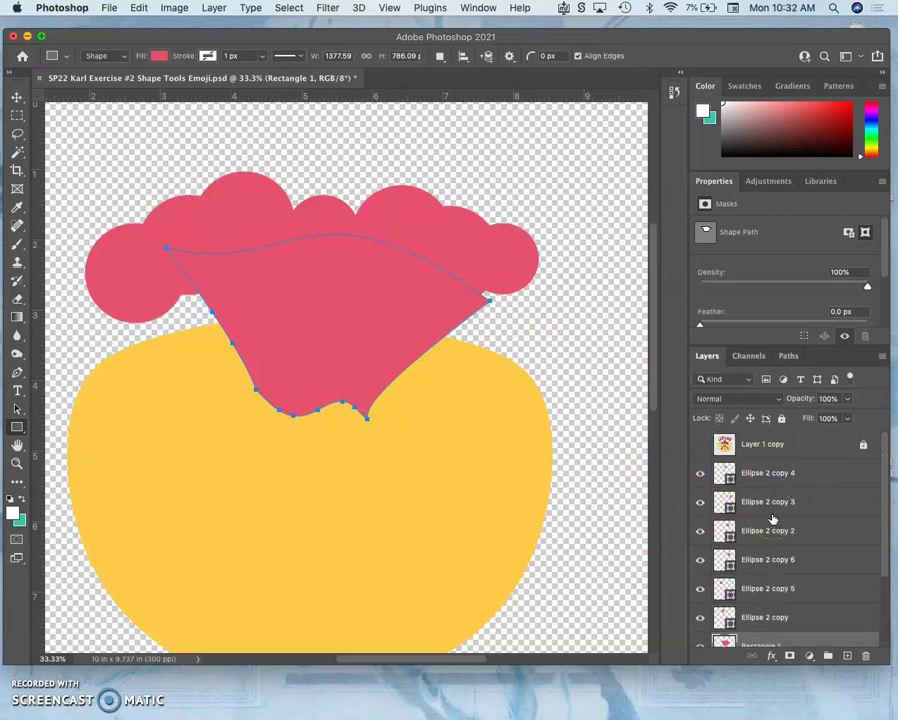
{"action": "left_click", "coordinate": [701, 445]}
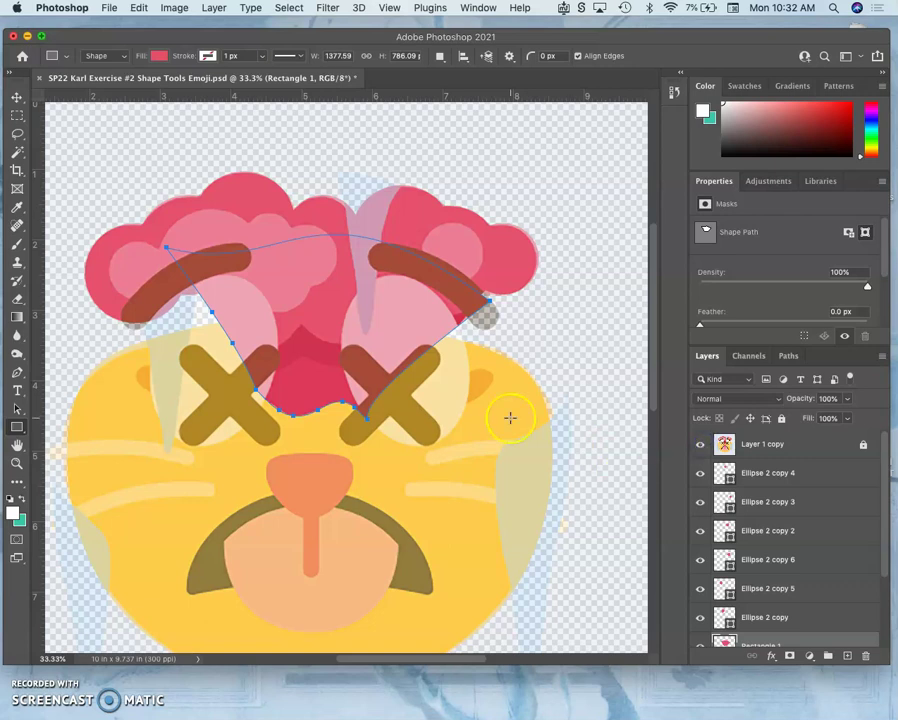
Above Ellipse 2 copy 4, draw a tall oval over the left eye tilted about 10°
{"action": "scroll", "coordinate": [386, 418], "scroll_direction": "down", "scroll_amount": 3}
{"action": "scroll", "coordinate": [386, 418], "scroll_direction": "left", "scroll_amount": 2}
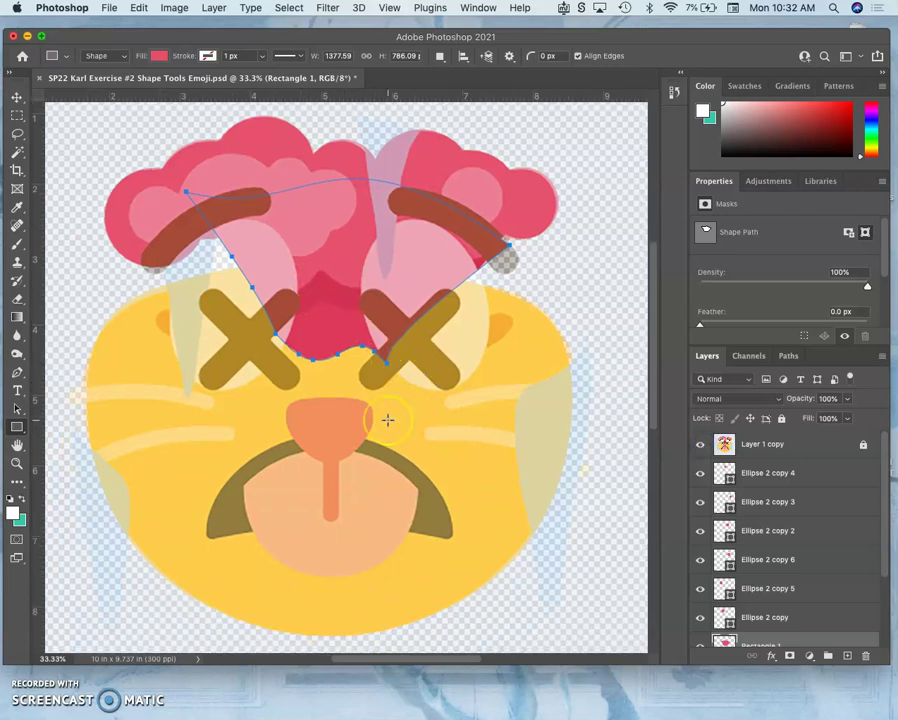
{"action": "left_click", "coordinate": [767, 473]}
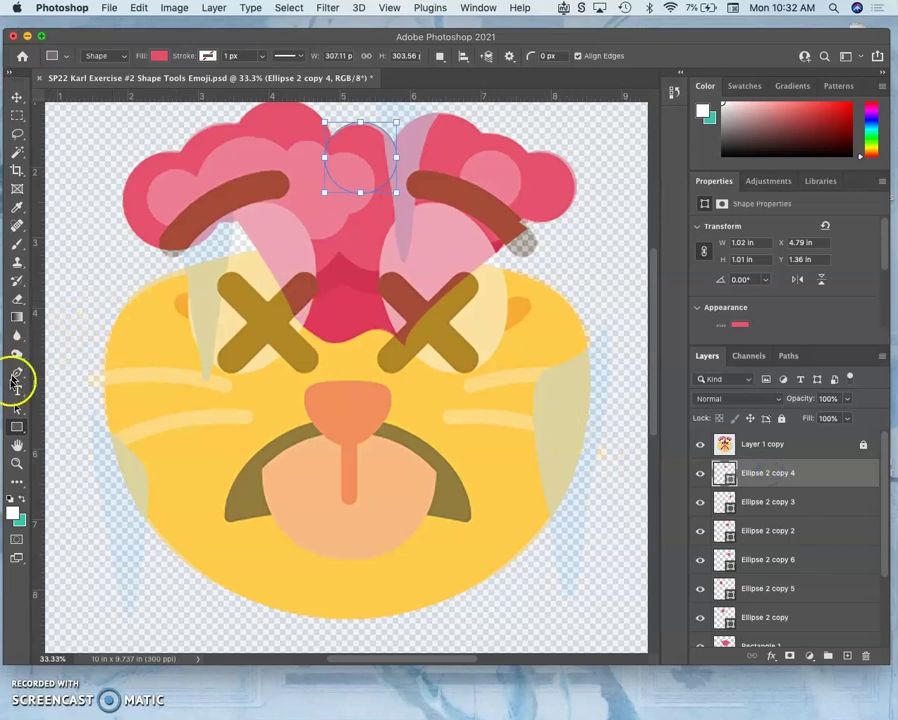
{"action": "left_click_drag", "start_coordinate": [16, 426], "coordinate": [55, 440]}
{"action": "left_click_drag", "start_coordinate": [226, 194], "coordinate": [331, 348]}
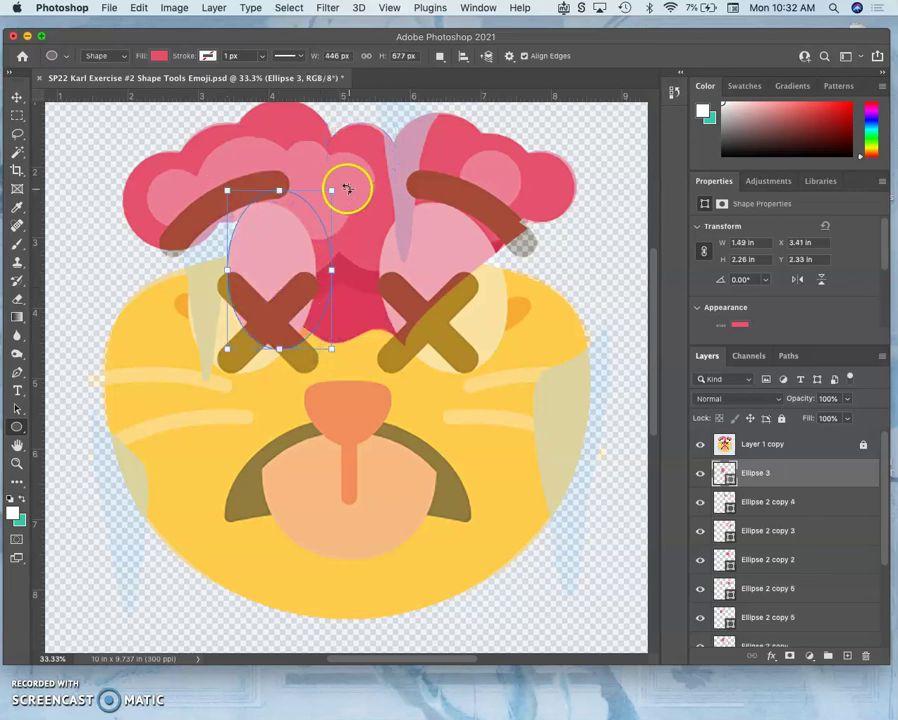
{"action": "mouse_move", "coordinate": [346, 188]}
{"action": "left_mouse_down"}
{"action": "mouse_move", "coordinate": [361, 206]}
{"action": "mouse_move", "coordinate": [355, 202]}
{"action": "left_mouse_up"}
{"action": "left_click", "coordinate": [296, 247]}
{"action": "mouse_move", "coordinate": [296, 247]}
{"action": "left_mouse_down"}
{"action": "mouse_move", "coordinate": [272, 256]}
{"action": "mouse_move", "coordinate": [282, 256]}
{"action": "left_mouse_up"}
{"action": "key", "text": "super+z"}
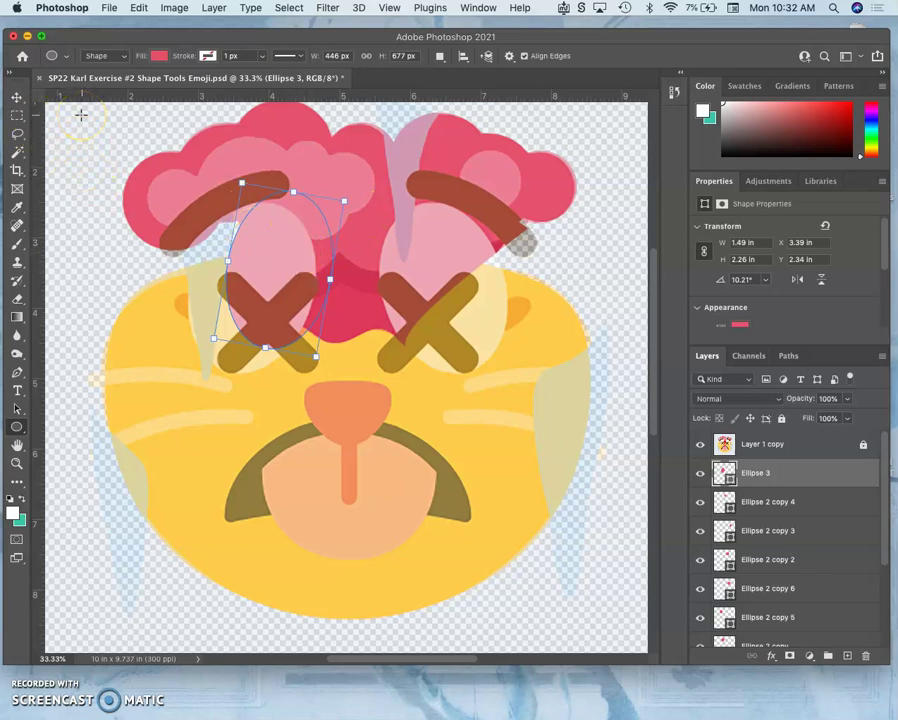
Shift the oval slightly left, fill it white, and scale it up to about 113%
{"action": "left_click", "coordinate": [17, 97]}
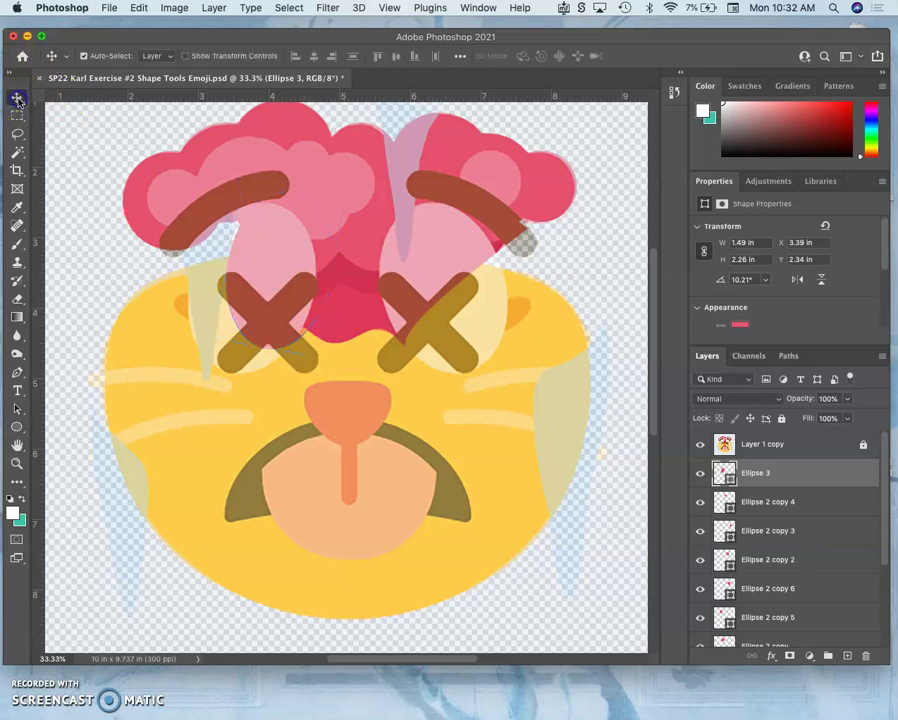
{"action": "mouse_move", "coordinate": [262, 278]}
{"action": "left_mouse_down"}
{"action": "mouse_move", "coordinate": [214, 320]}
{"action": "mouse_move", "coordinate": [256, 281]}
{"action": "left_mouse_up"}
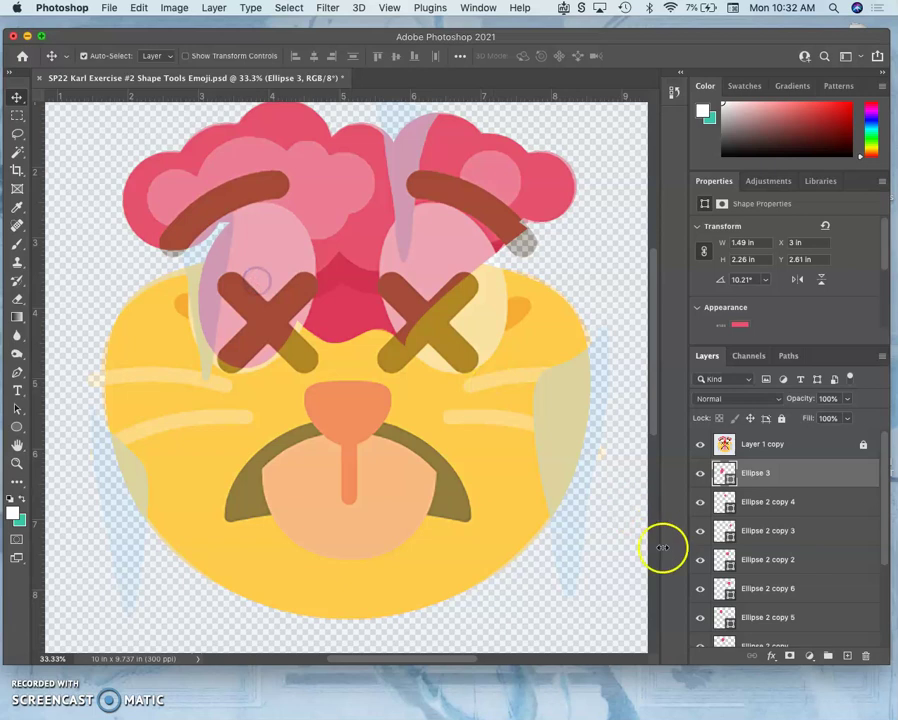
{"action": "double_click", "coordinate": [722, 474]}
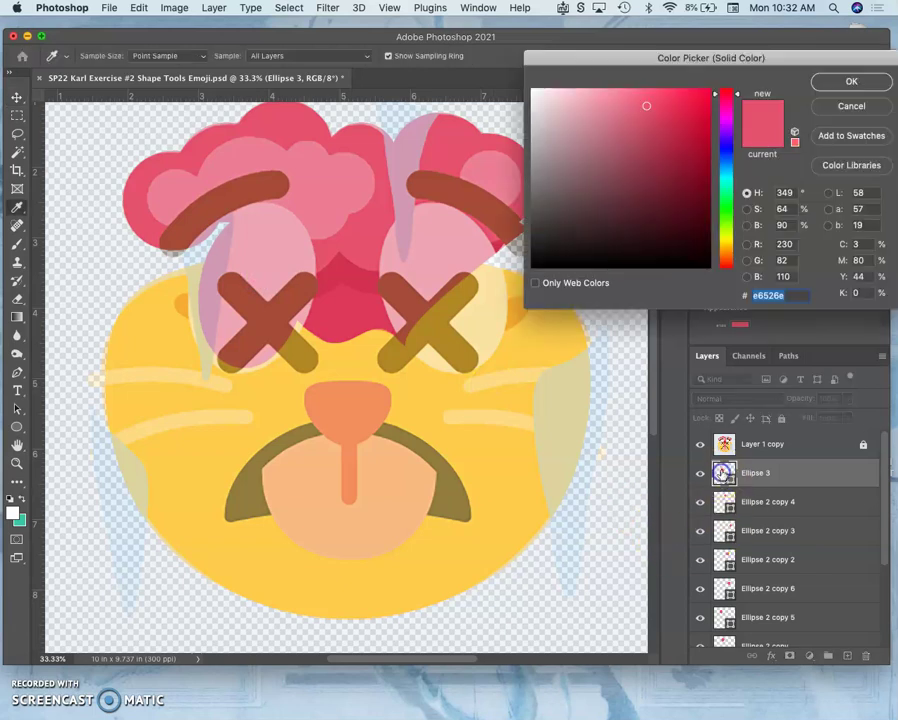
{"action": "left_click_drag", "start_coordinate": [552, 104], "coordinate": [521, 88]}
{"action": "left_click", "coordinate": [849, 81]}
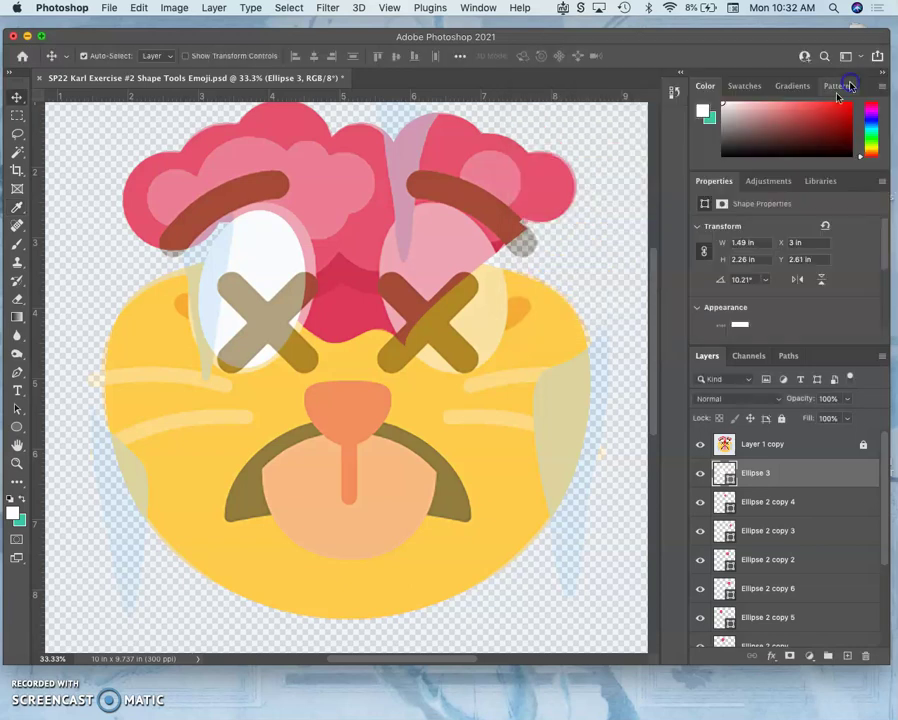
{"action": "key", "text": "super+t"}
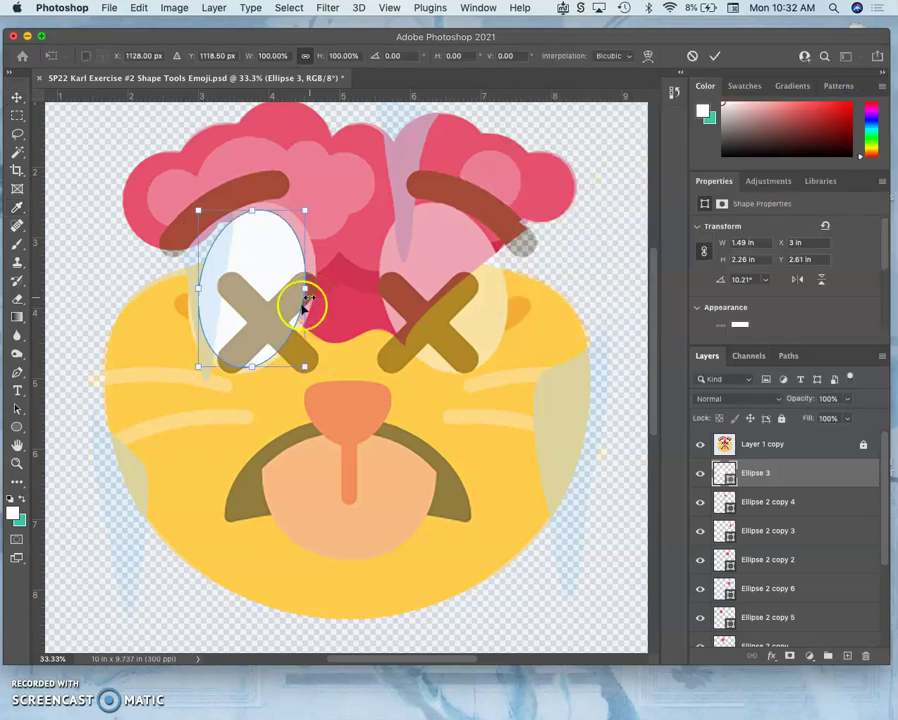
{"action": "left_click_drag", "start_coordinate": [304, 367], "coordinate": [320, 387]}
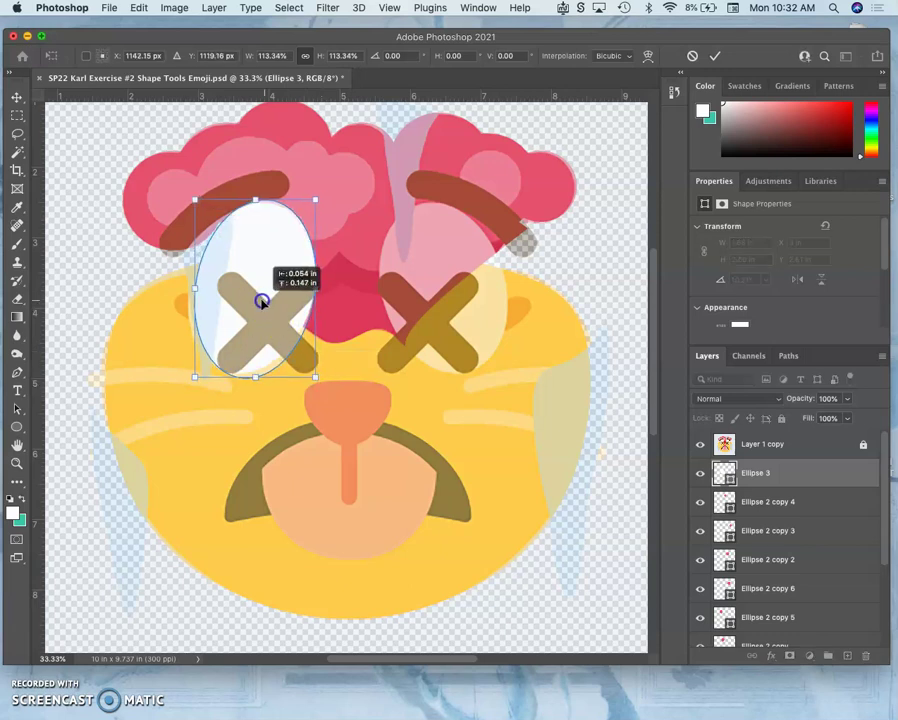